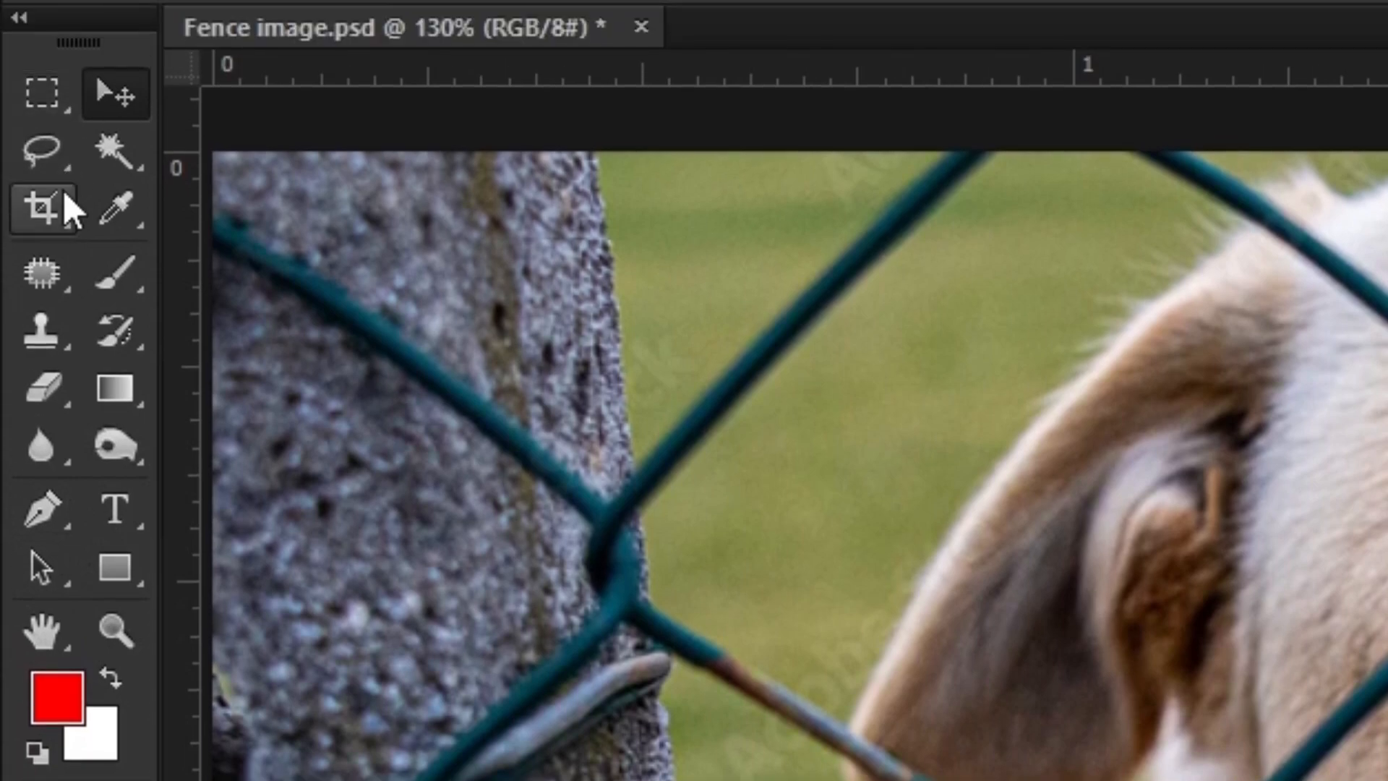
# Step: Add a new empty layer above the background photo and activate the Brush tool
pyautogui.click(59, 126)
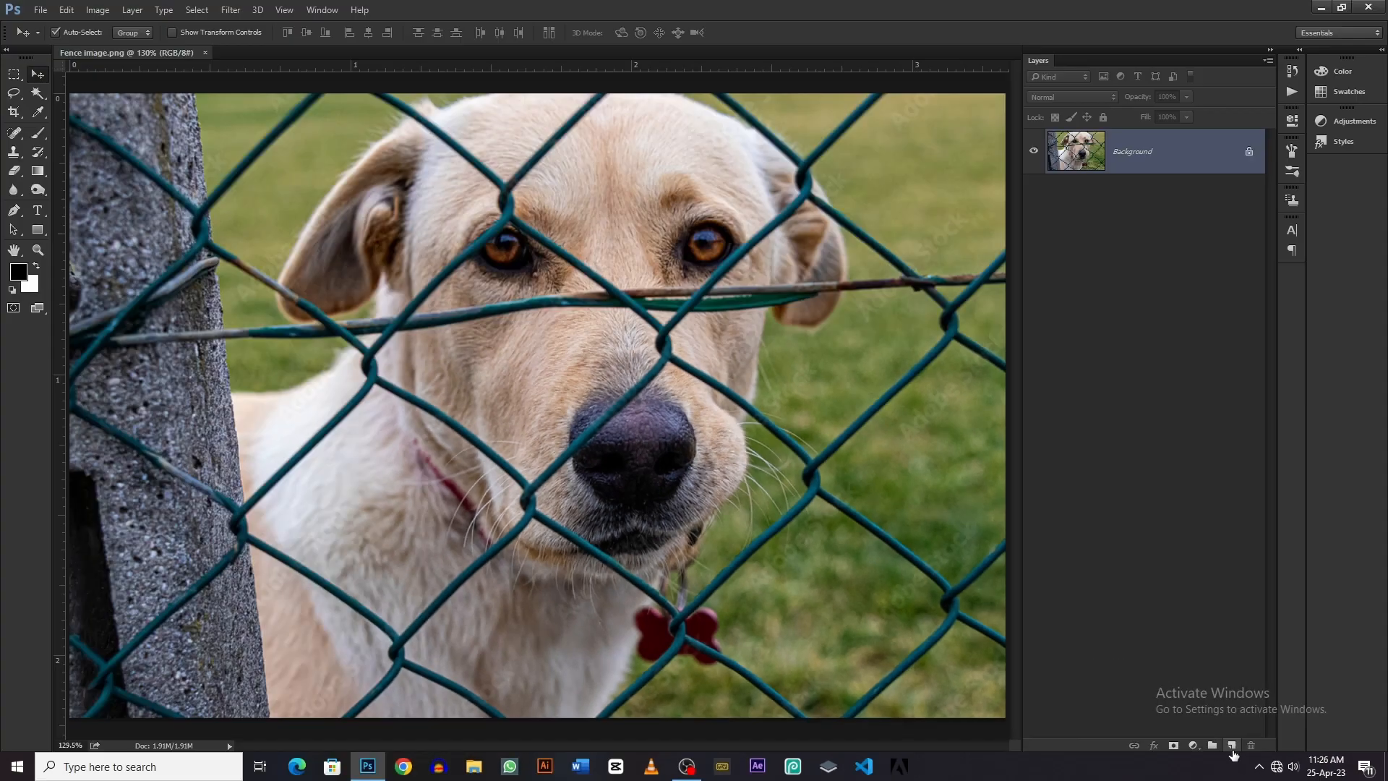
pyautogui.click(1106, 733)
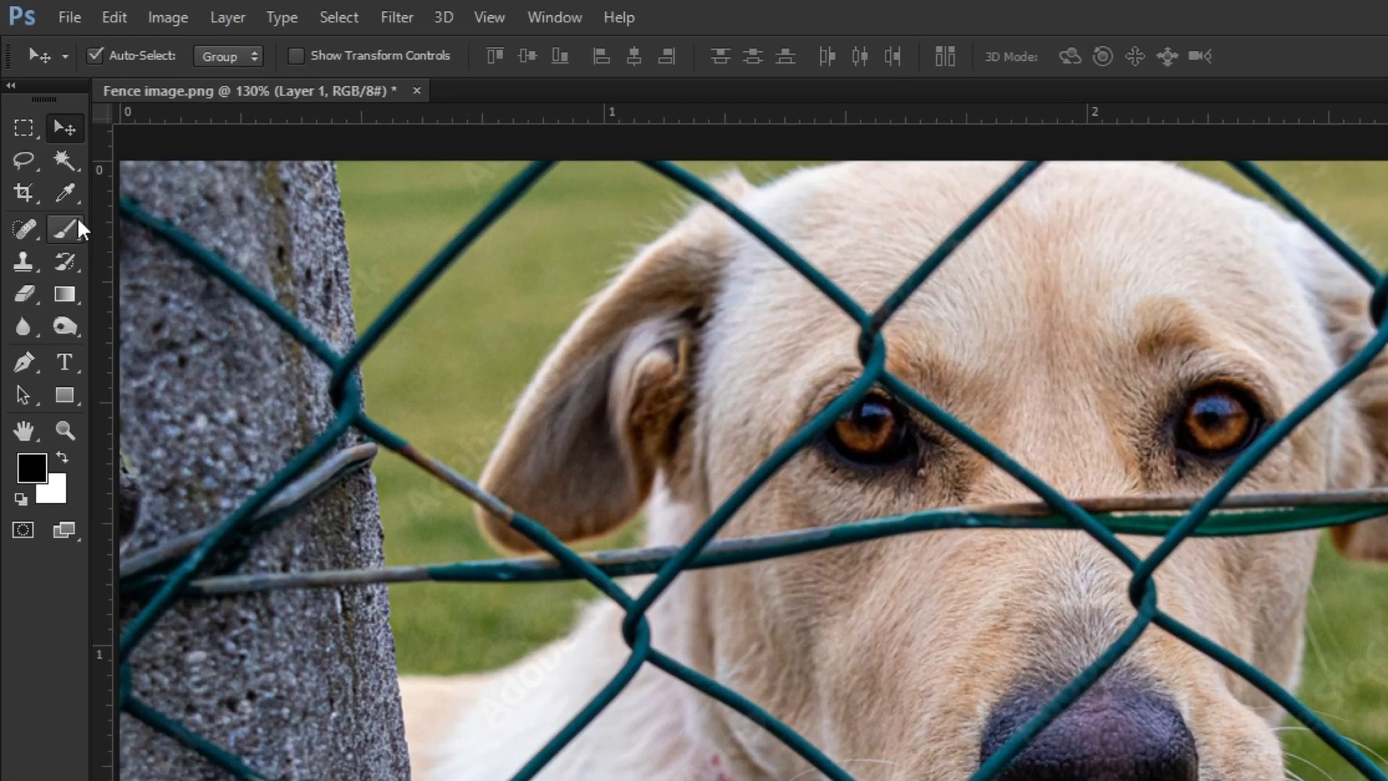
pyautogui.click(38, 132)
pyautogui.click(63, 138)
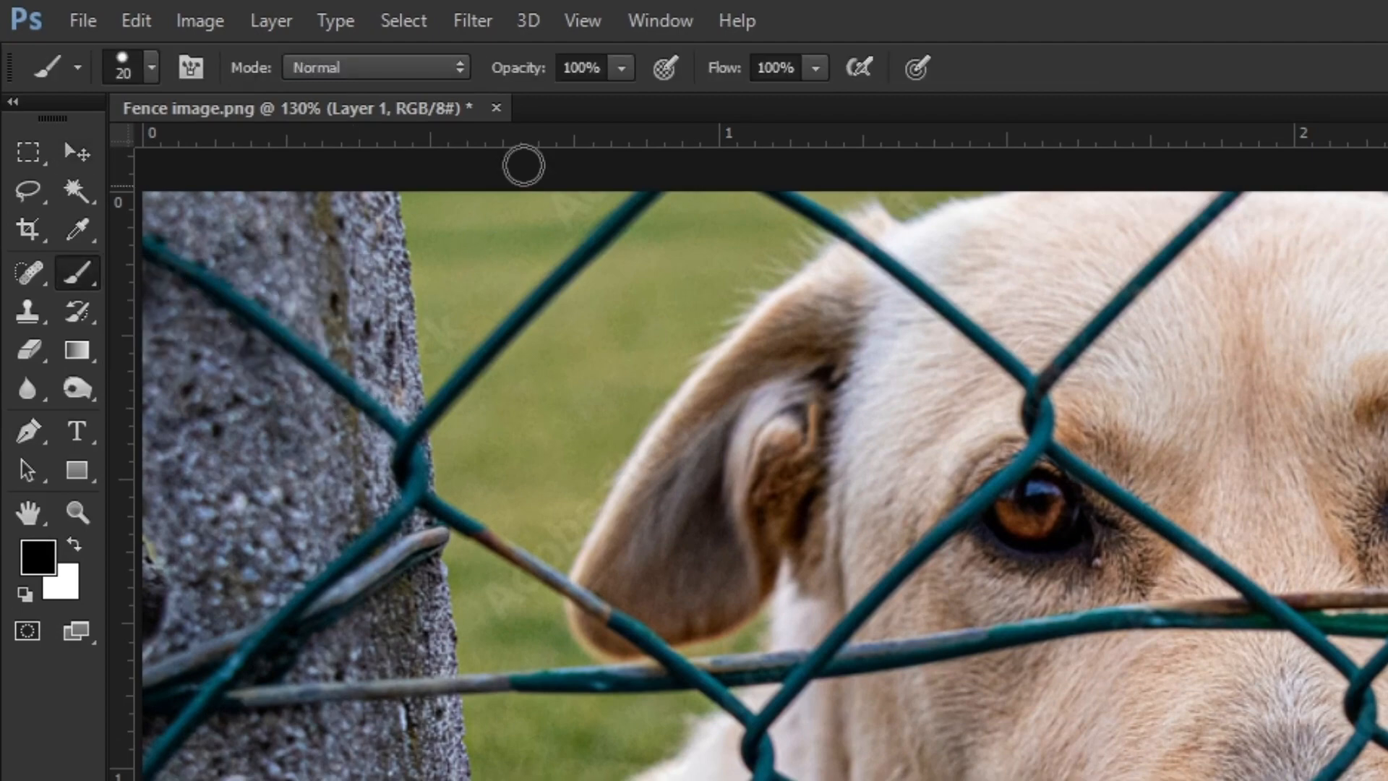
# Step: Set the brush tip to a hard round one with 100% hardness
pyautogui.moveTo(533, 75); pyautogui.dragTo(576, 77)
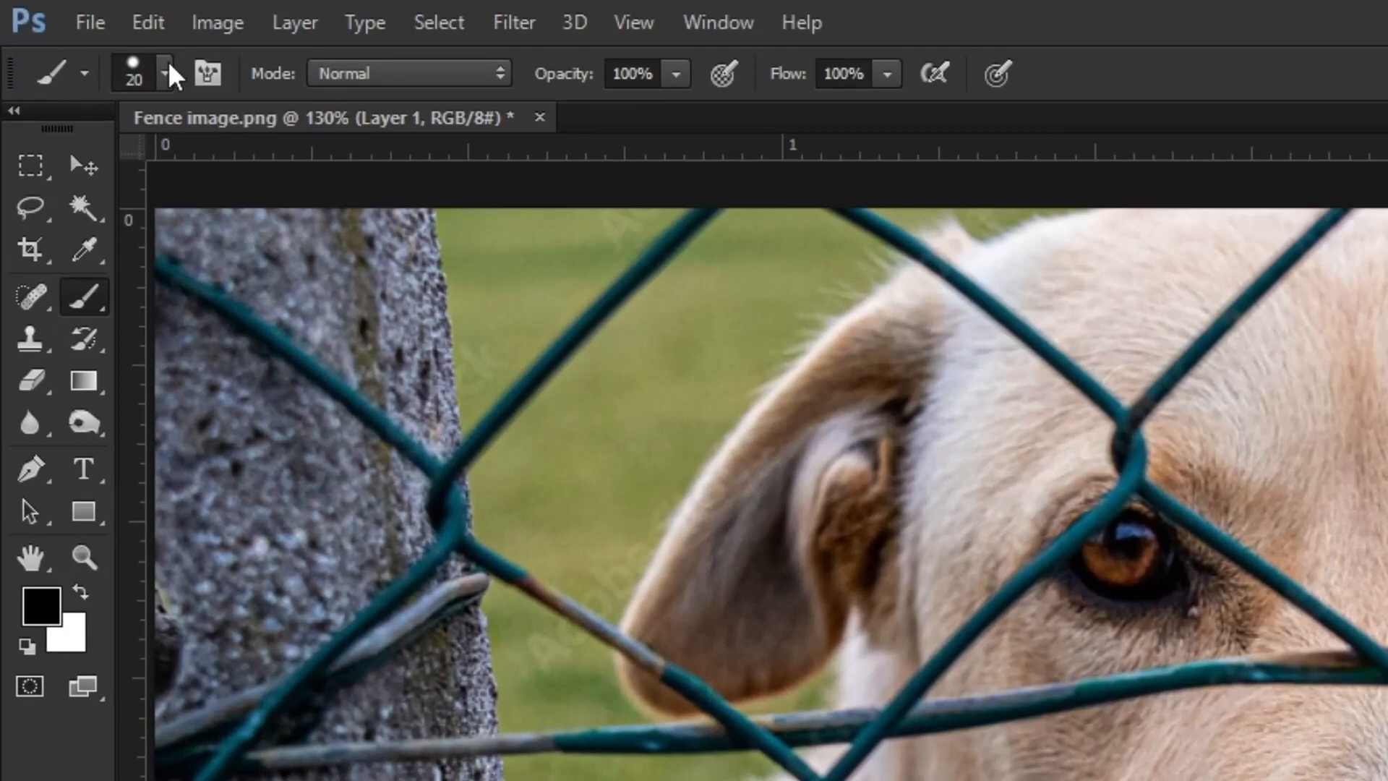
pyautogui.click(167, 66)
pyautogui.click(360, 255)
pyautogui.moveTo(361, 254); pyautogui.dragTo(443, 265)
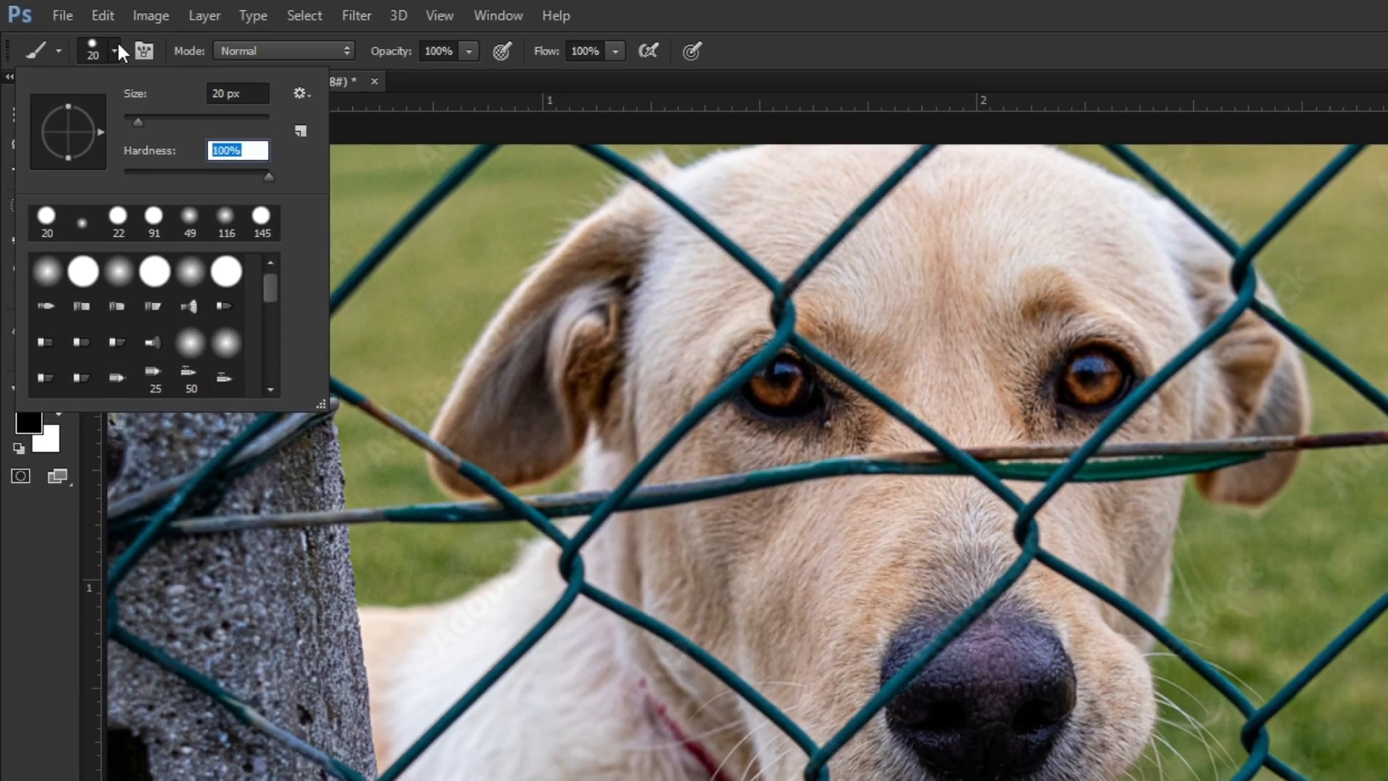
pyautogui.click(170, 62)
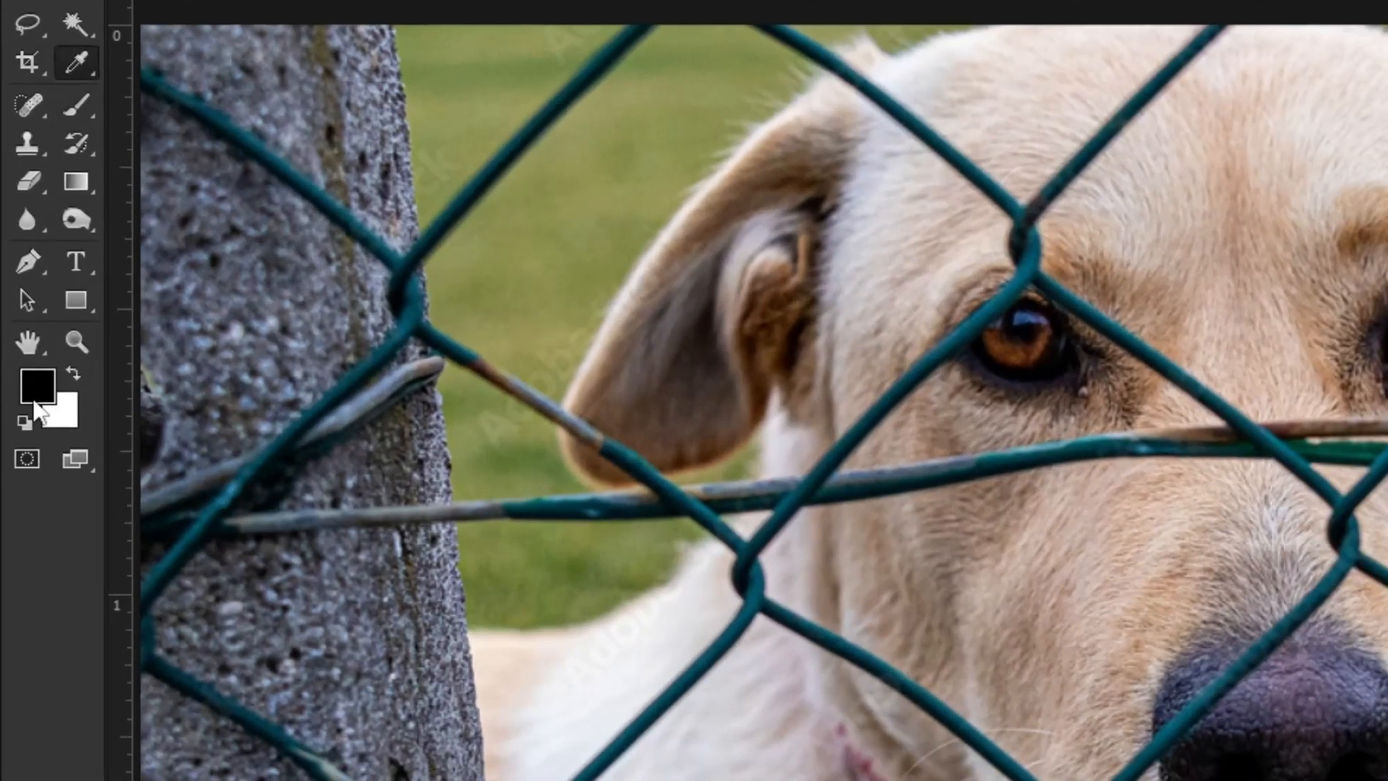
# Step: Set the foreground colour to pure red, ff0000
pyautogui.click(36, 396)
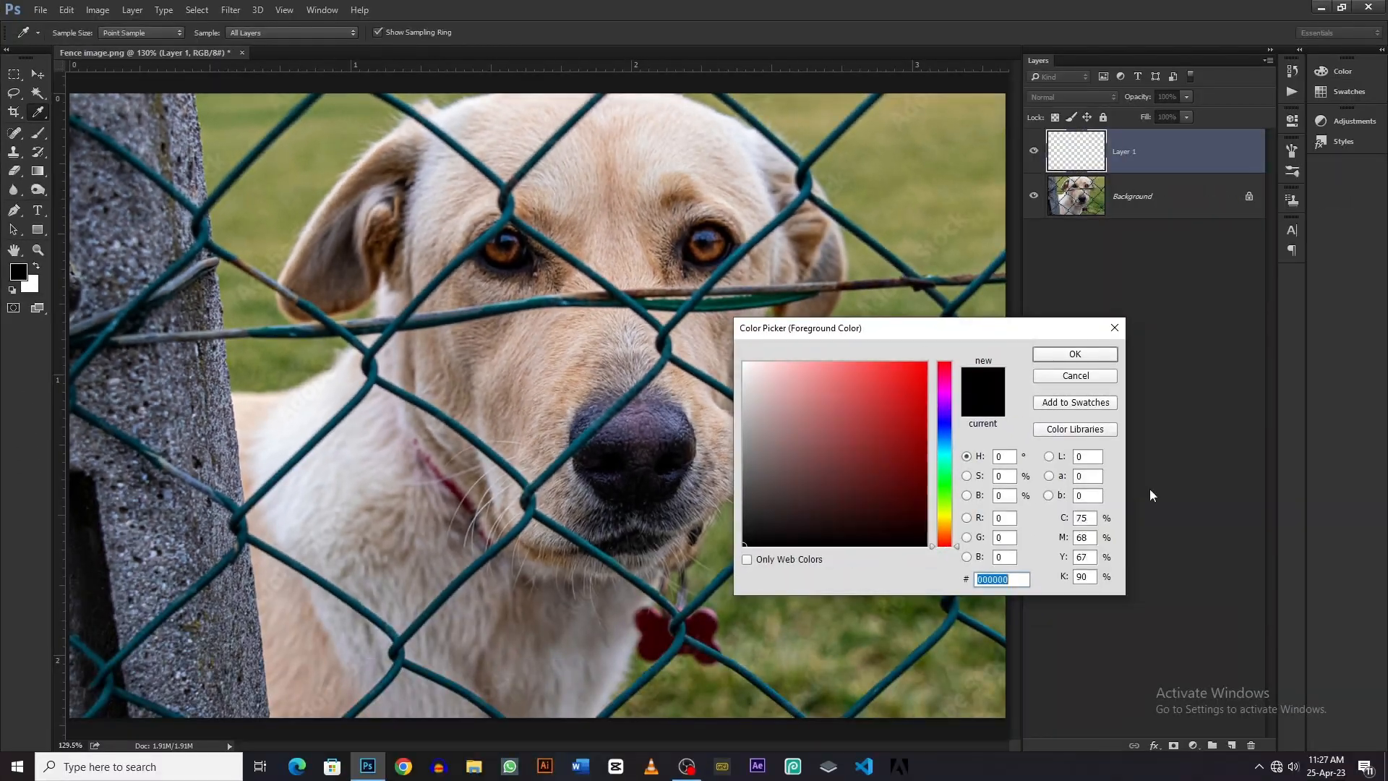
pyautogui.write('ff0000')
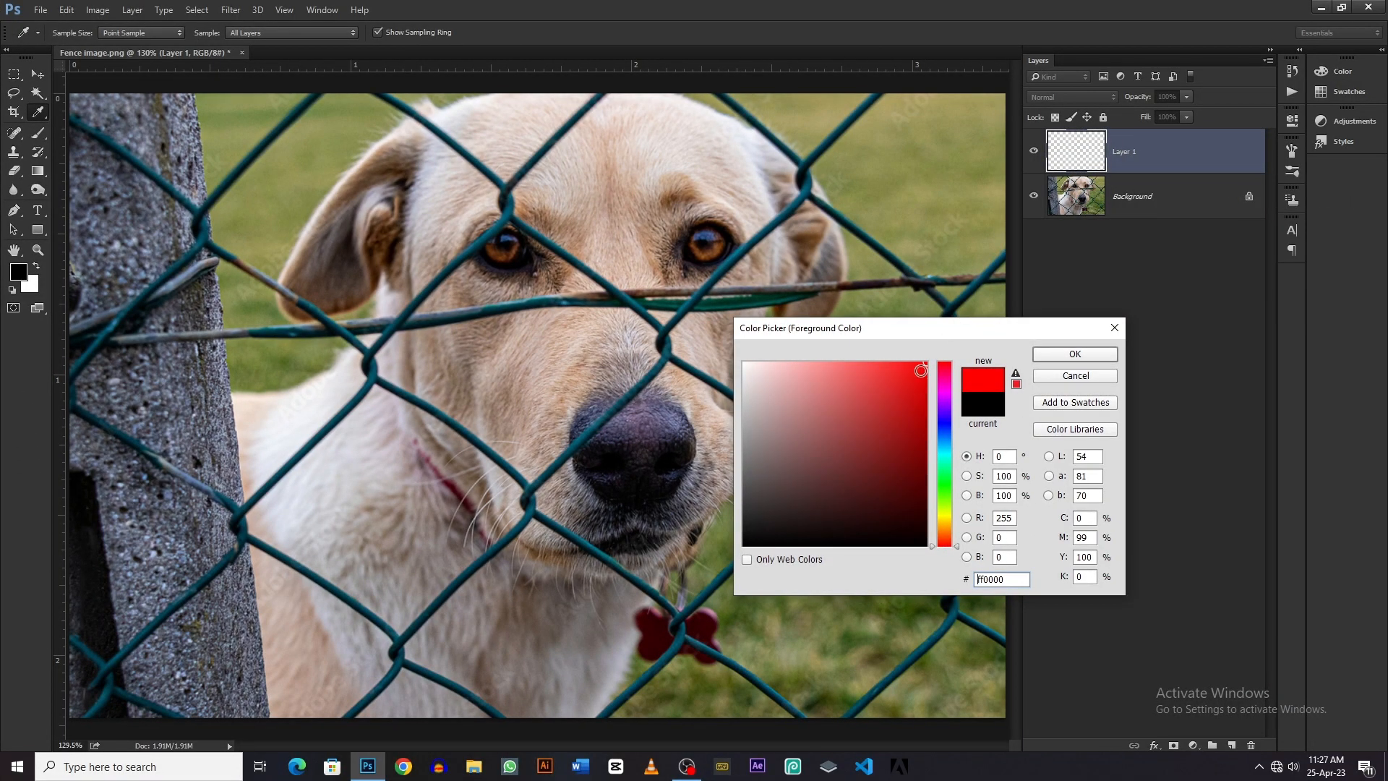
pyautogui.click(1075, 355)
# Step: Resize the hard round brush to about 22 px so it is somewhat wider than the fence wire
pyautogui.keyDown('alt'); pyautogui.scroll(10, 419, 407); pyautogui.keyUp('alt')
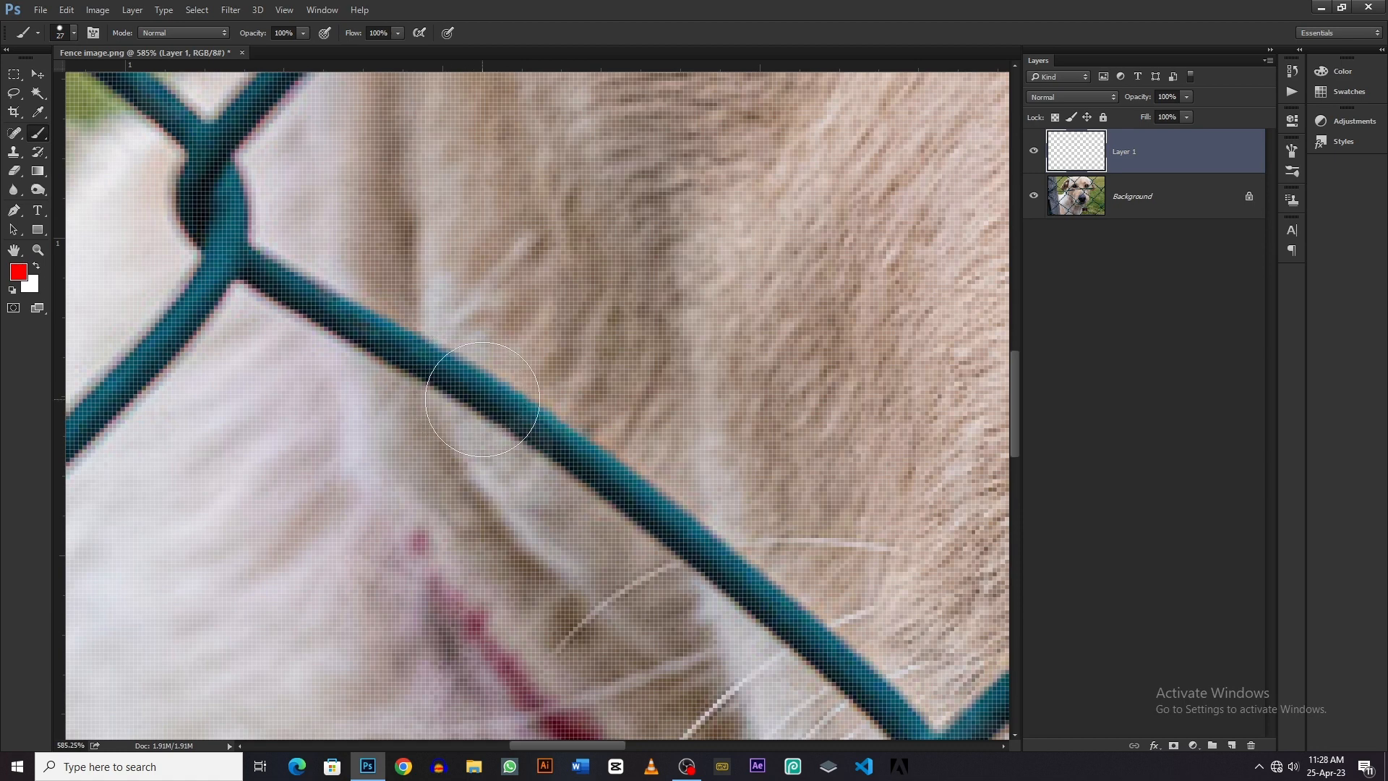
pyautogui.press('[')
pyautogui.press(']')
pyautogui.press('[')
pyautogui.press('alt')
pyautogui.keyDown('alt'); pyautogui.rightClick(483, 399); pyautogui.keyUp('alt')
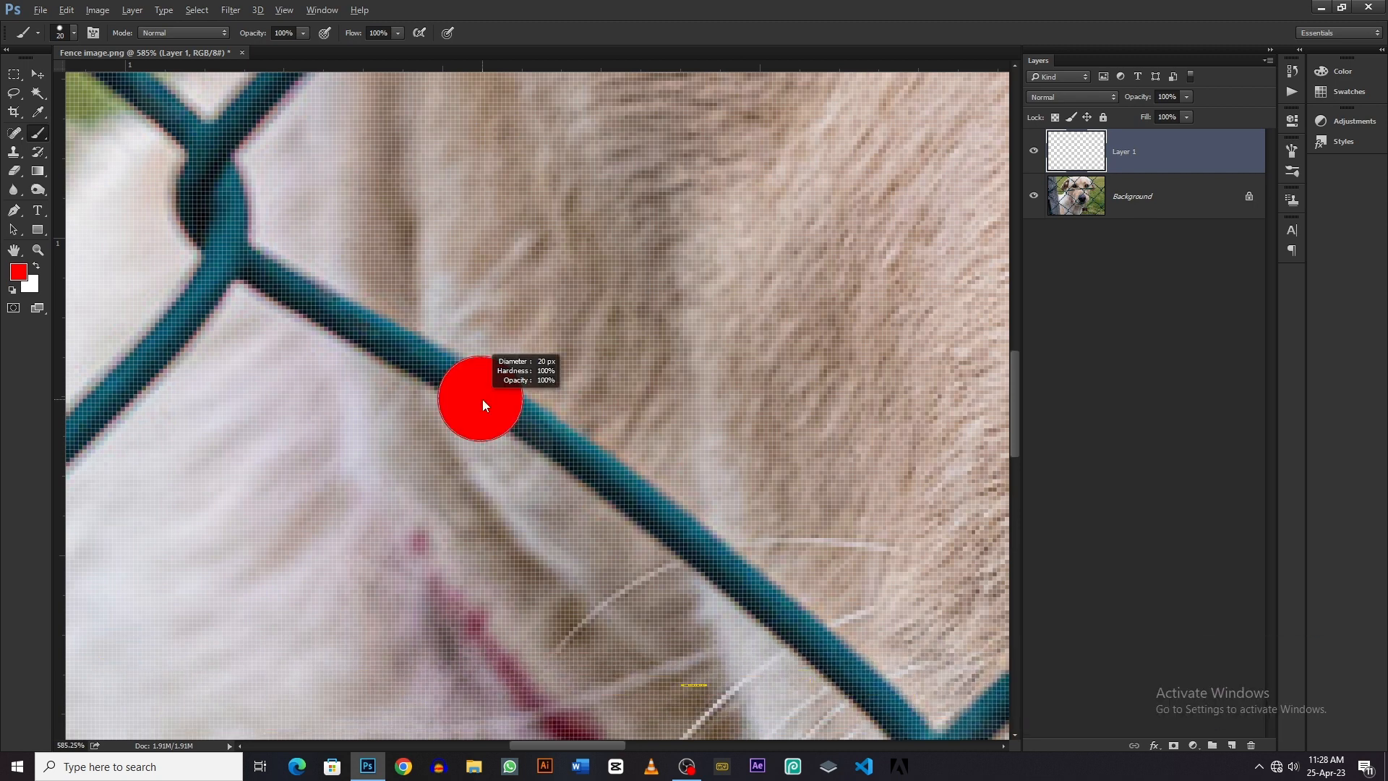
pyautogui.moveTo(483, 399)
pyautogui.mouseDown()
pyautogui.moveTo(645, 393)
pyautogui.moveTo(477, 402)
pyautogui.moveTo(512, 403)
pyautogui.moveTo(532, 103)
pyautogui.moveTo(520, 425)
pyautogui.mouseUp()
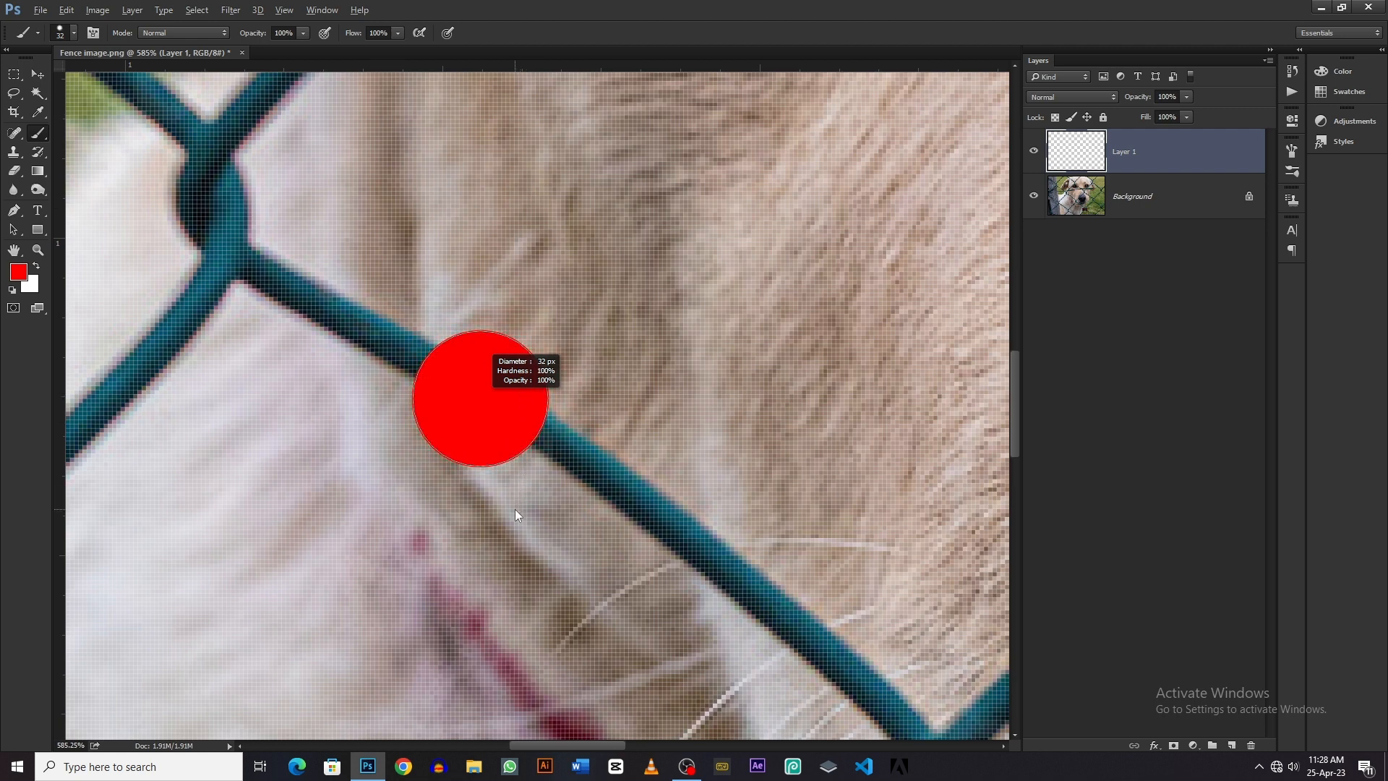
pyautogui.moveTo(555, 425)
pyautogui.mouseDown()
pyautogui.moveTo(529, 432)
pyautogui.moveTo(541, 434)
pyautogui.mouseUp()
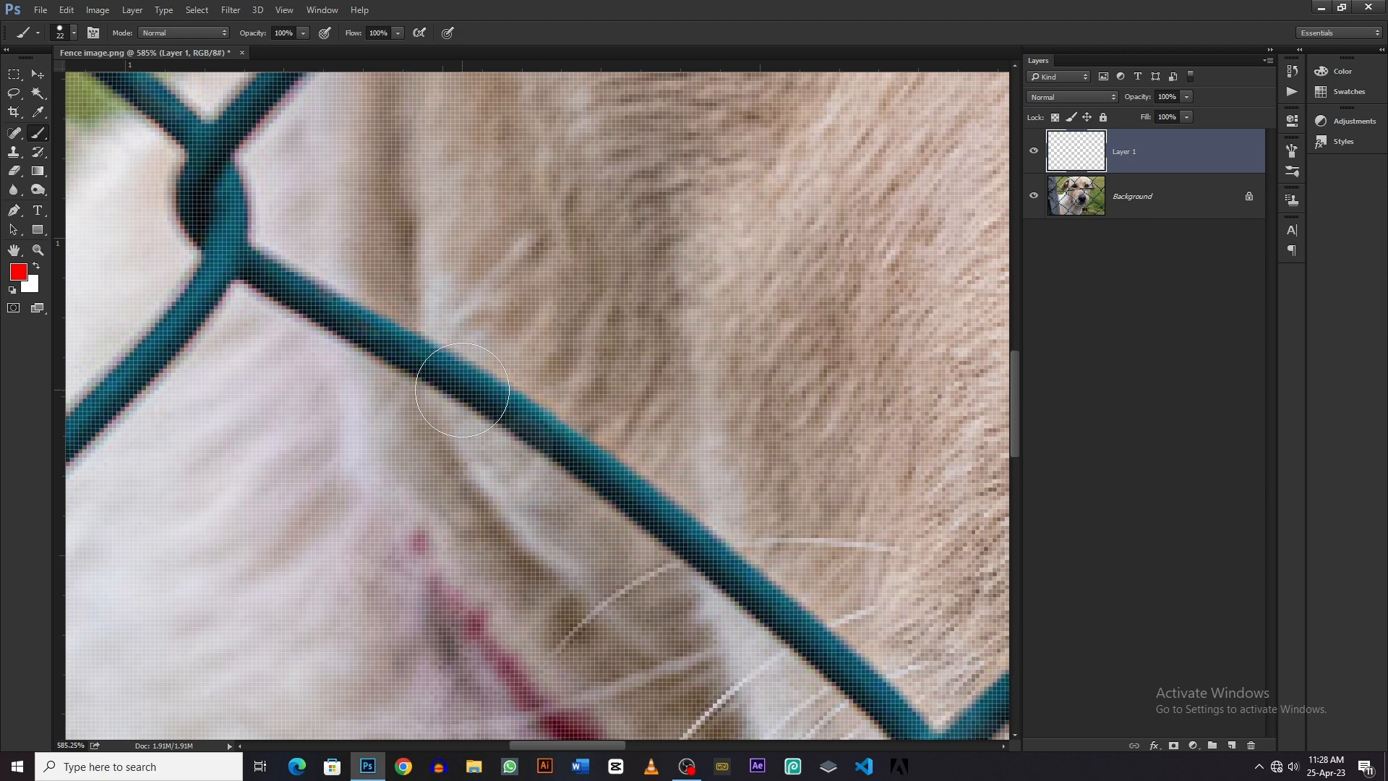
# Step: Paint red over the diagonal wire beside the dog's muzzle on Layer 1 and set the layer's opacity to 50%
pyautogui.moveTo(480, 394); pyautogui.dragTo(378, 346)
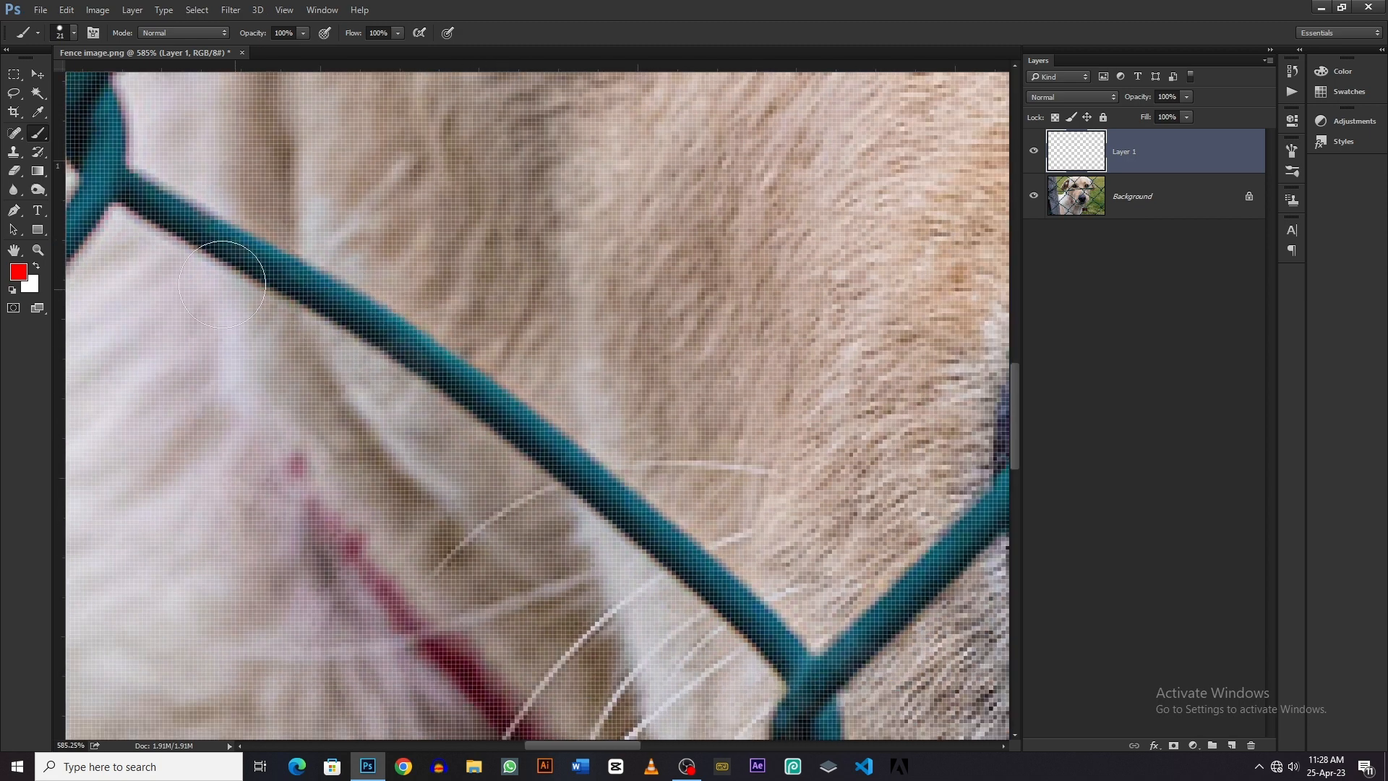
pyautogui.moveTo(134, 199)
pyautogui.mouseDown()
pyautogui.moveTo(490, 382)
pyautogui.moveTo(596, 485)
pyautogui.mouseUp()
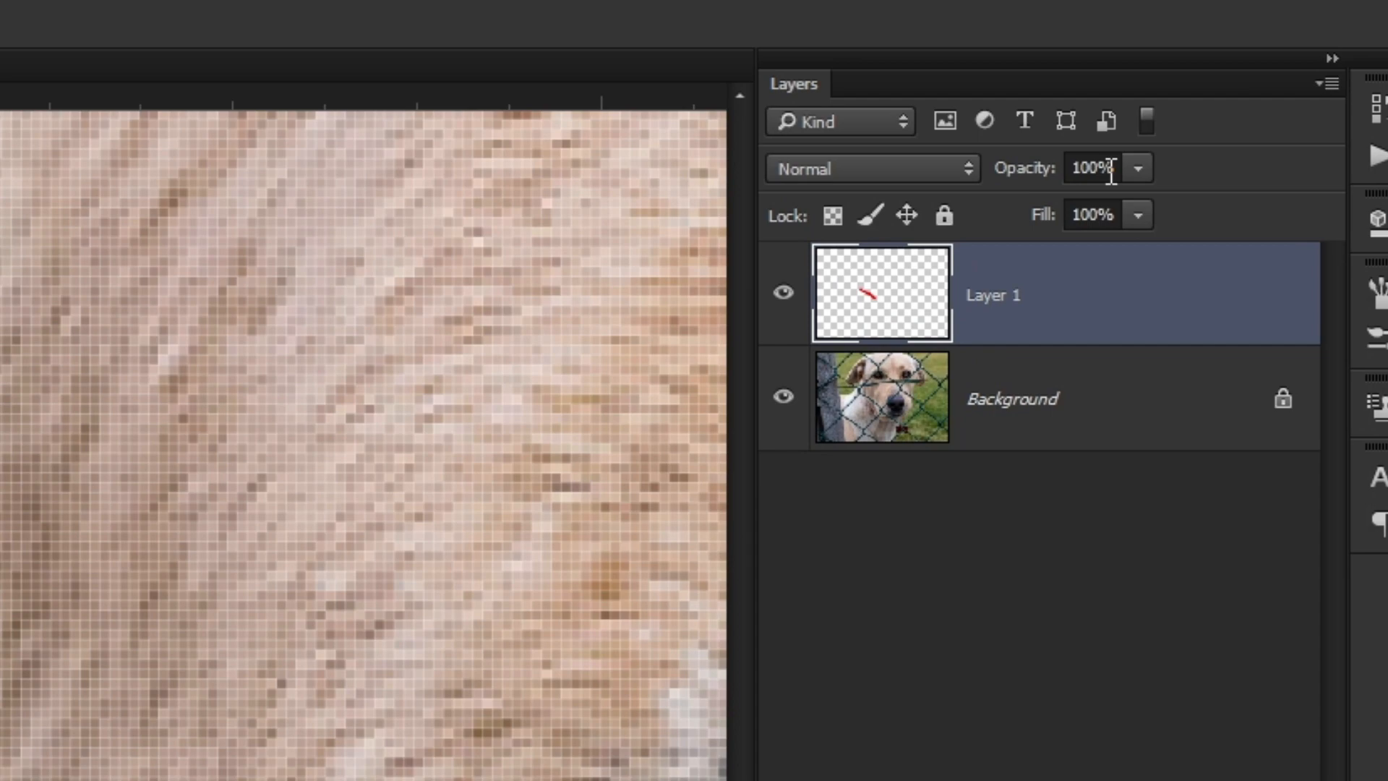
pyautogui.click(1106, 169)
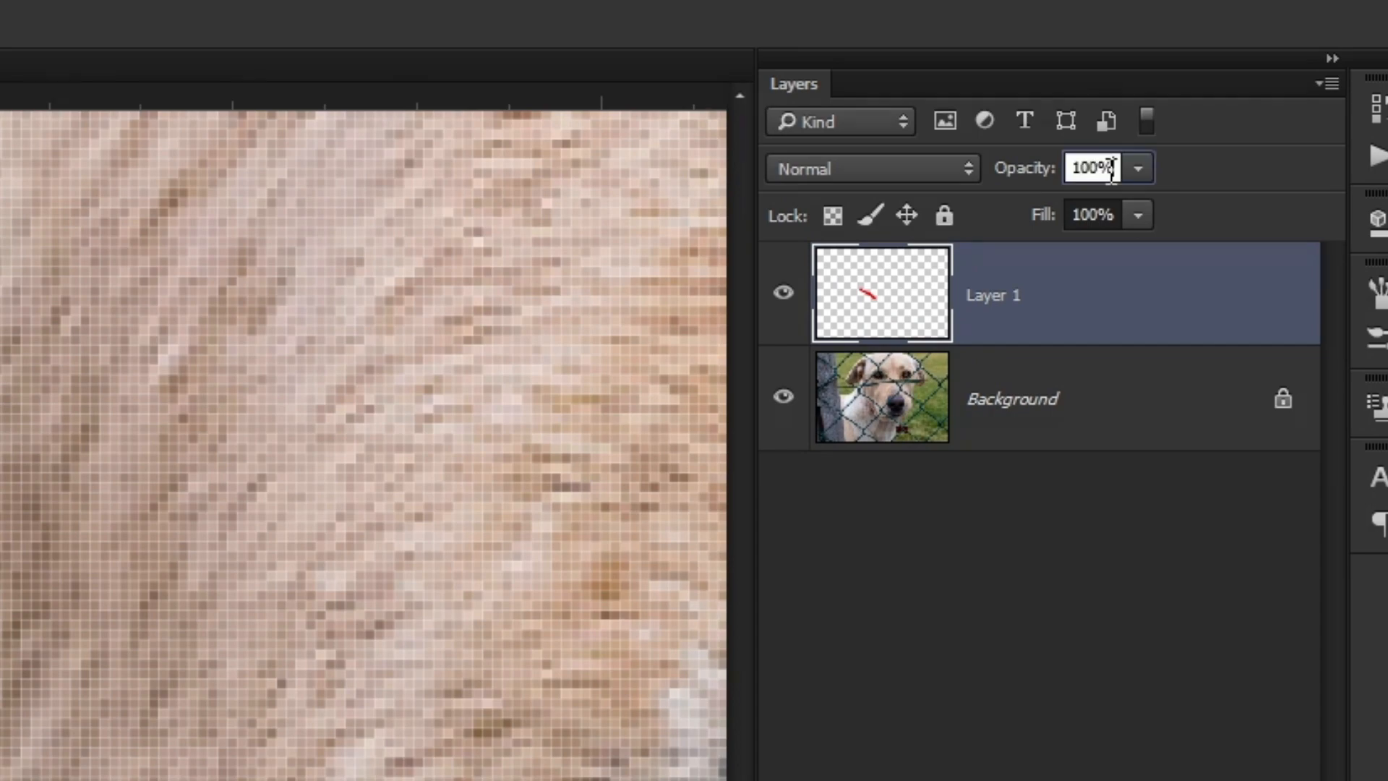
pyautogui.write('50')
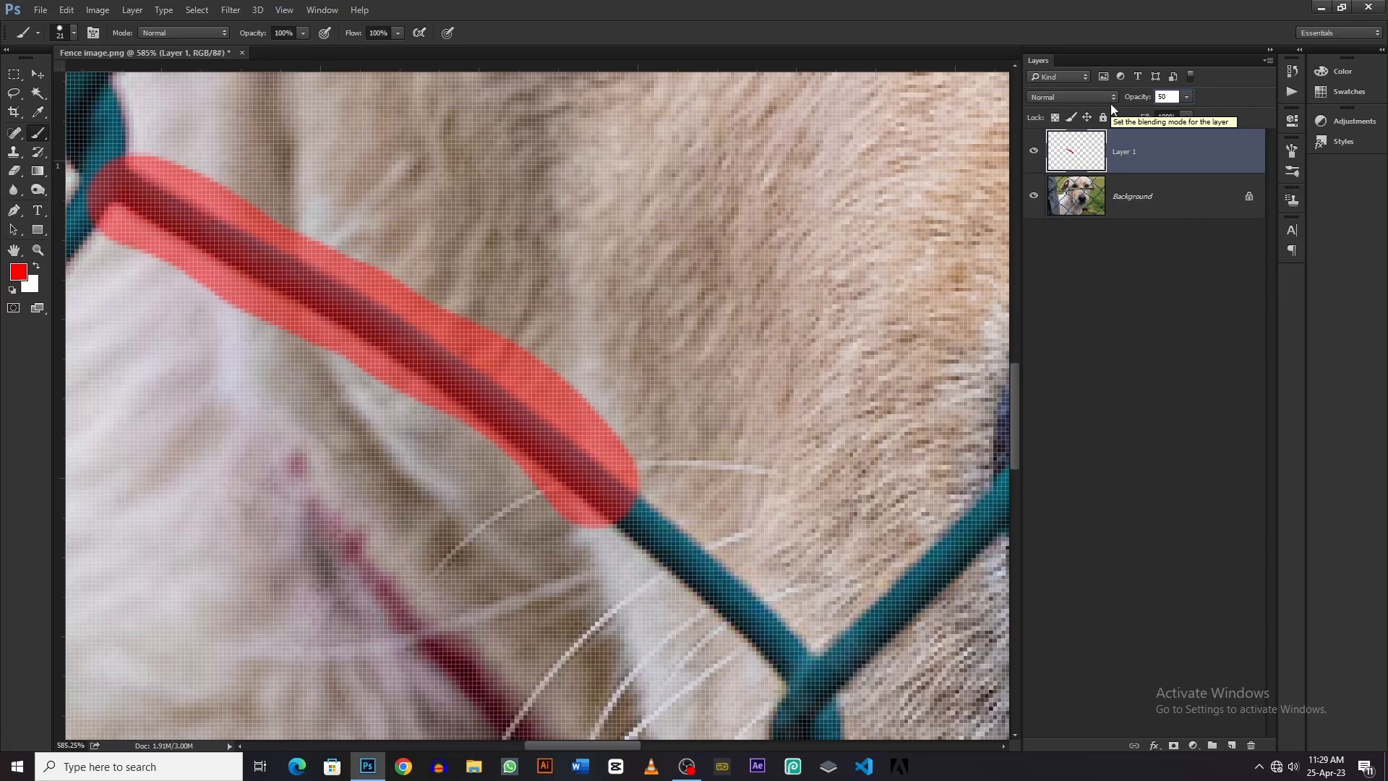
pyautogui.press('Return')
# Step: Continue the red stroke along the diagonal wire down to and over the twisted joint beside the muzzle
pyautogui.moveTo(653, 406); pyautogui.dragTo(564, 272)
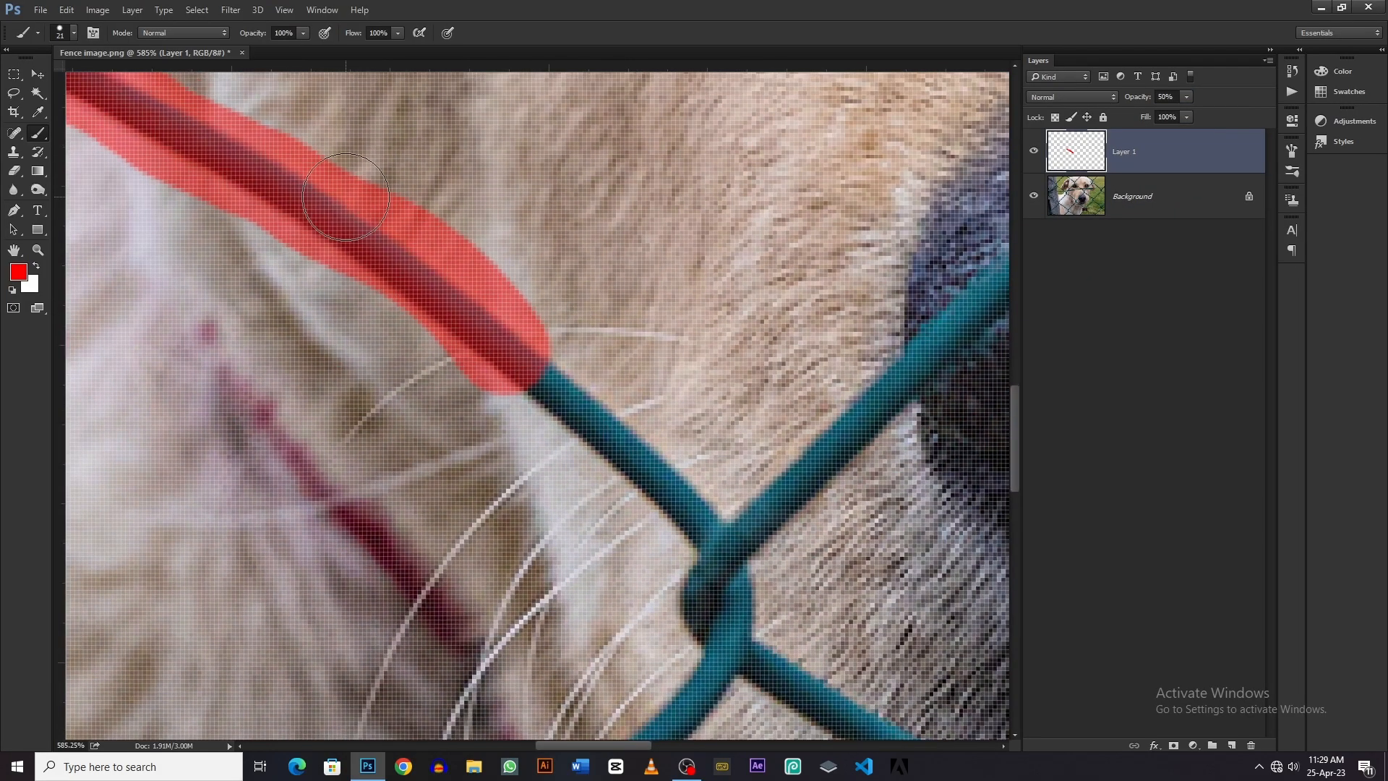
pyautogui.moveTo(325, 242); pyautogui.dragTo(405, 308)
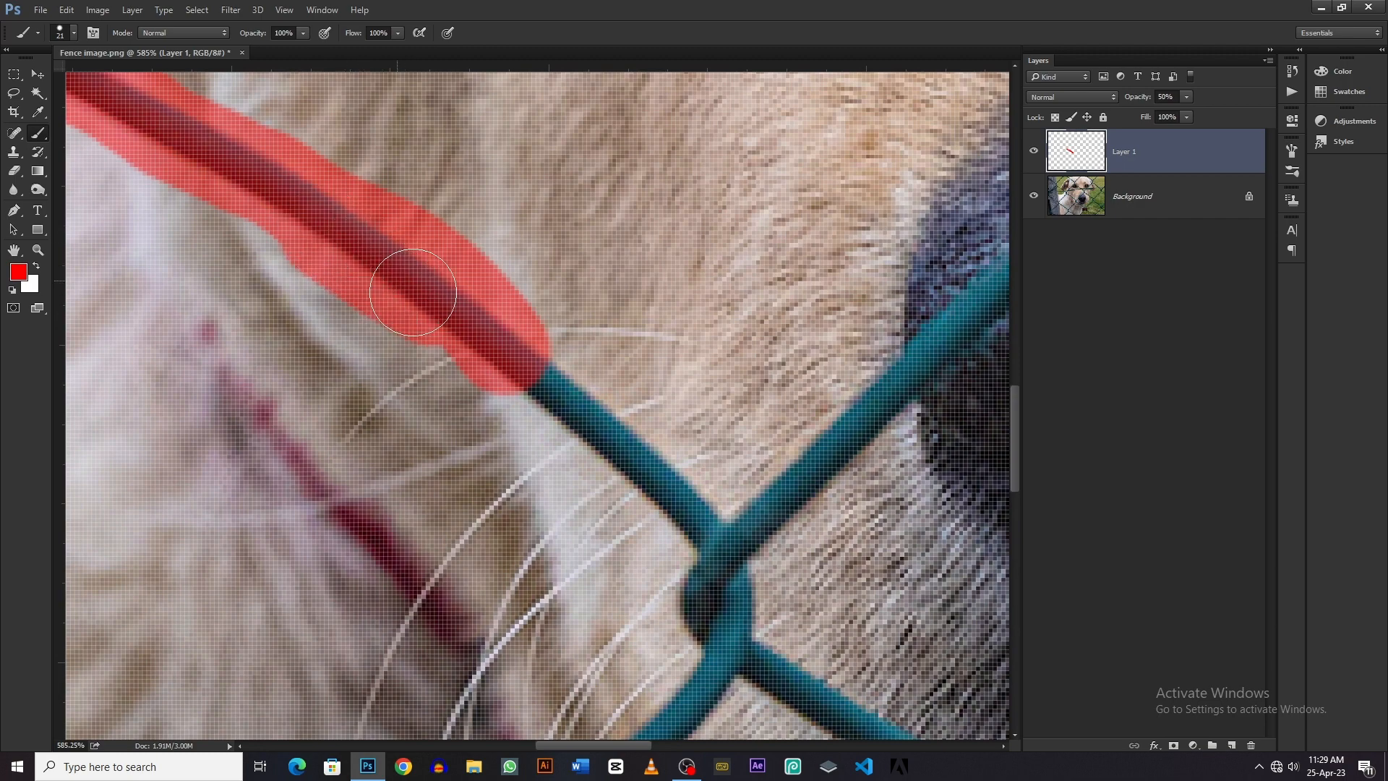
pyautogui.moveTo(549, 386); pyautogui.dragTo(734, 559)
pyautogui.moveTo(734, 544); pyautogui.dragTo(503, 571)
# Step: Paint a straight red line over the wire crossing the nose, from the muzzle joint to the joint above the nose
pyautogui.scroll(-3, 607, 496)
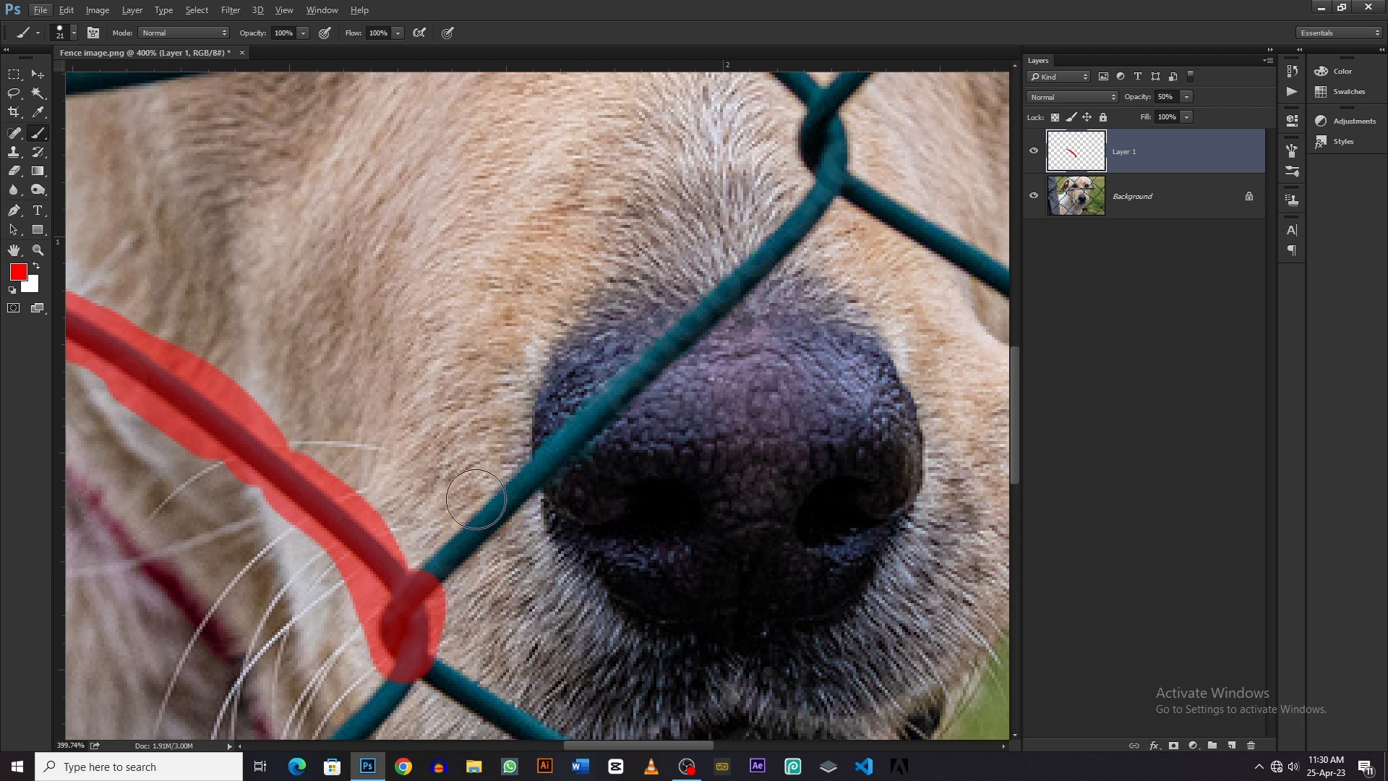
pyautogui.click(423, 583)
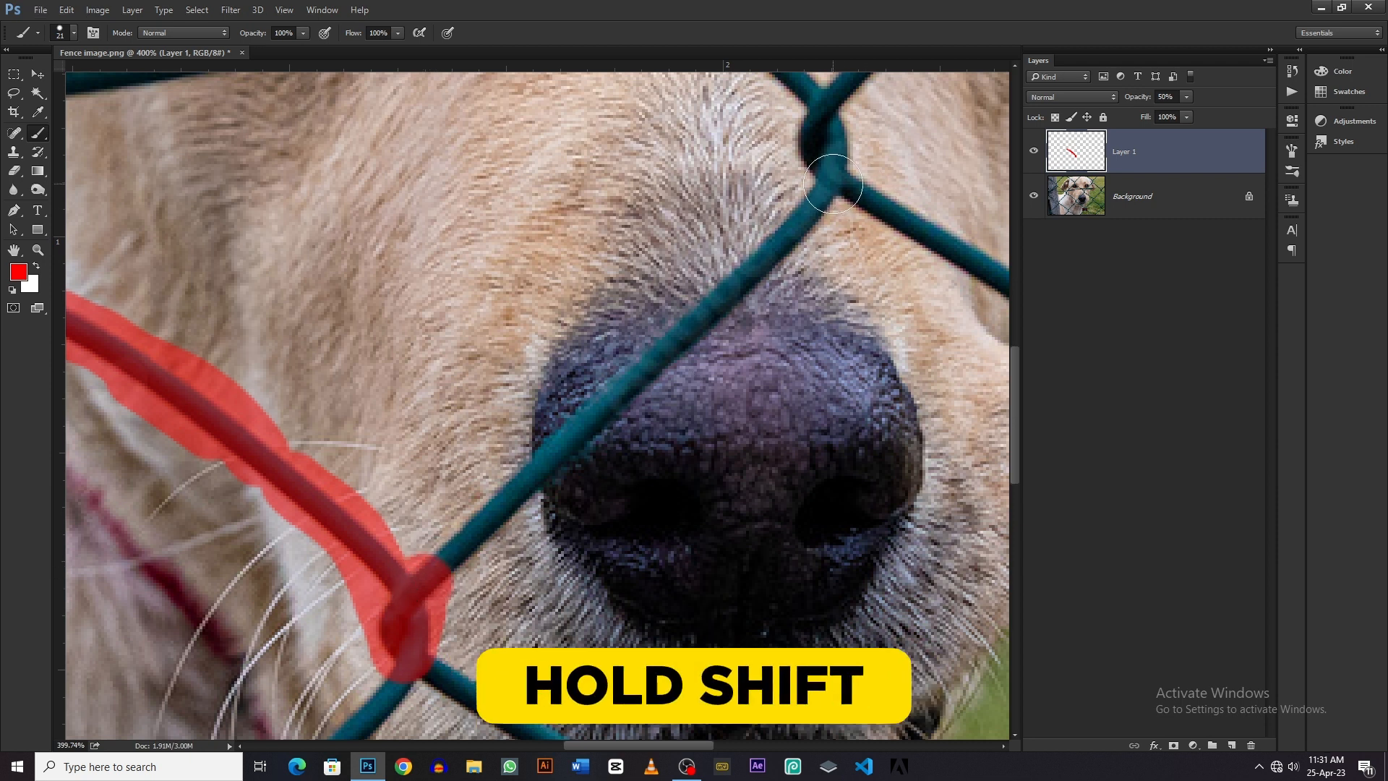
pyautogui.keyDown('shift'); pyautogui.click(831, 189); pyautogui.keyUp('shift')
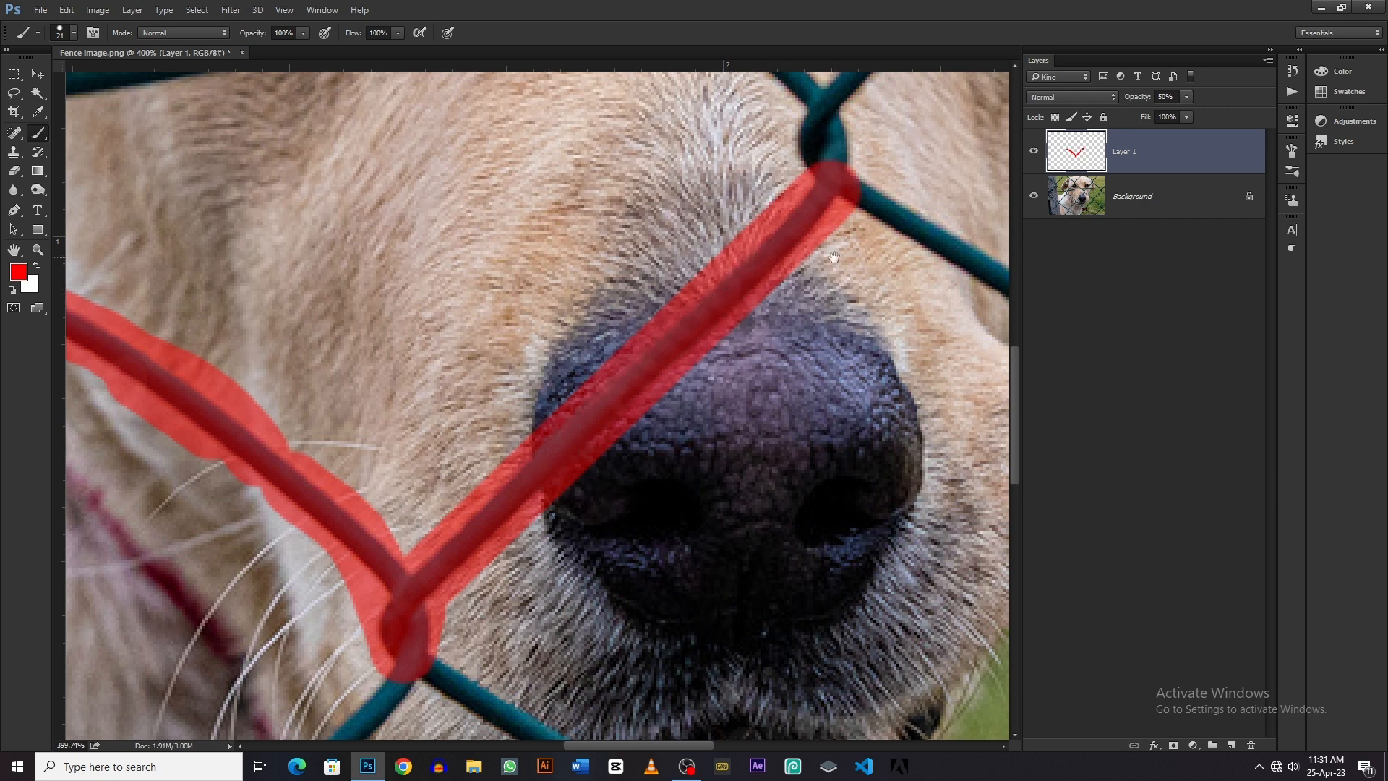
# Step: Paint straight red segments from the joint above the nose down to the grass-side joint and up to the next joint near the photo's edge
pyautogui.hscroll(5, 759, 485)
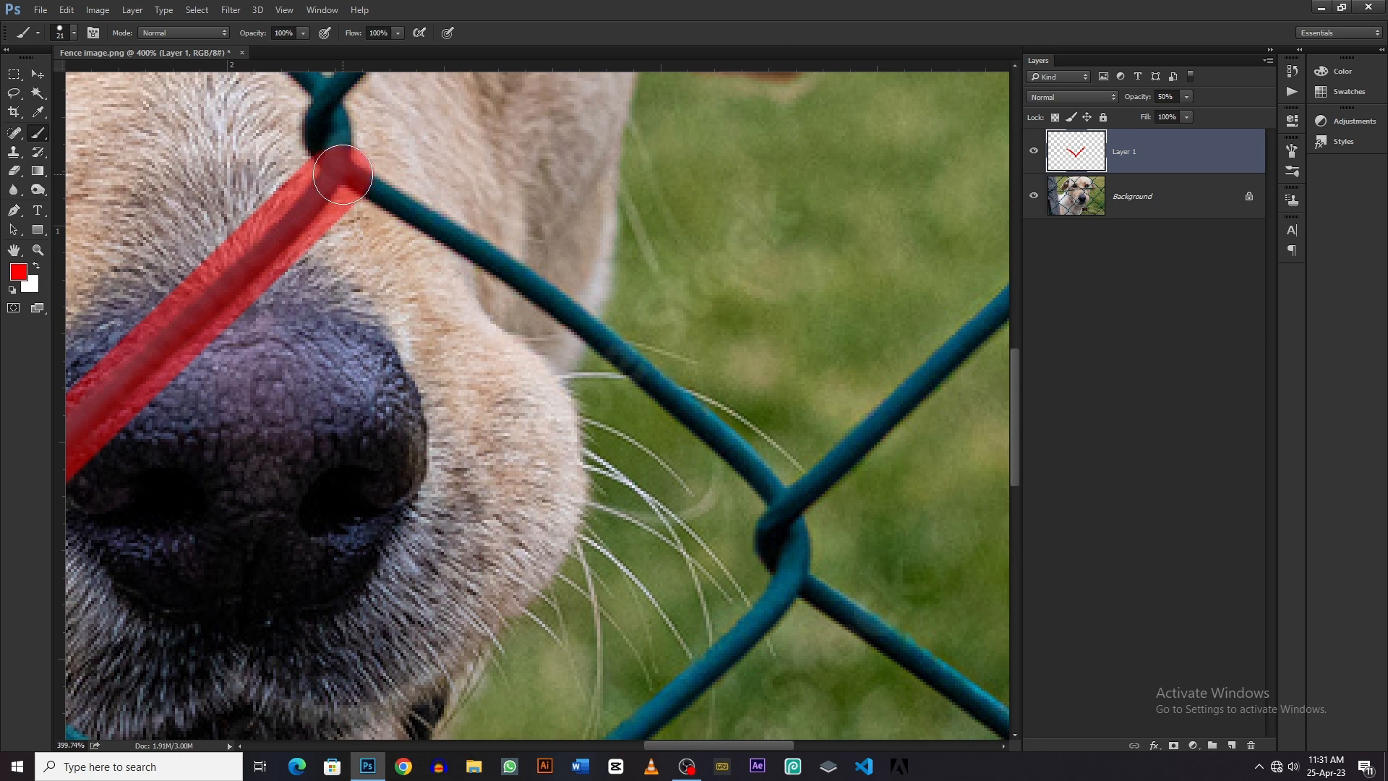
pyautogui.keyDown('shift'); pyautogui.click(571, 314); pyautogui.keyUp('shift')
pyautogui.moveTo(614, 343); pyautogui.dragTo(491, 257)
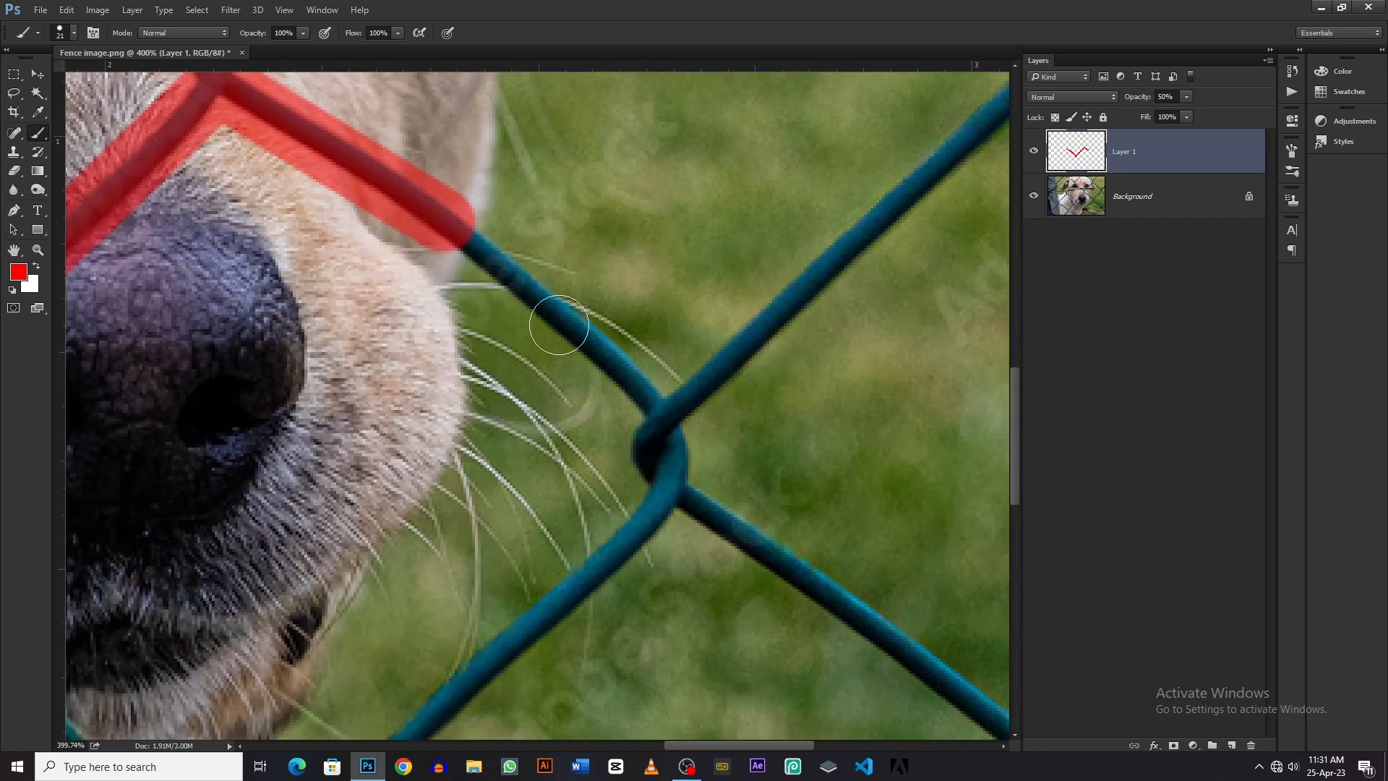
pyautogui.keyDown('shift'); pyautogui.click(655, 413); pyautogui.keyUp('shift')
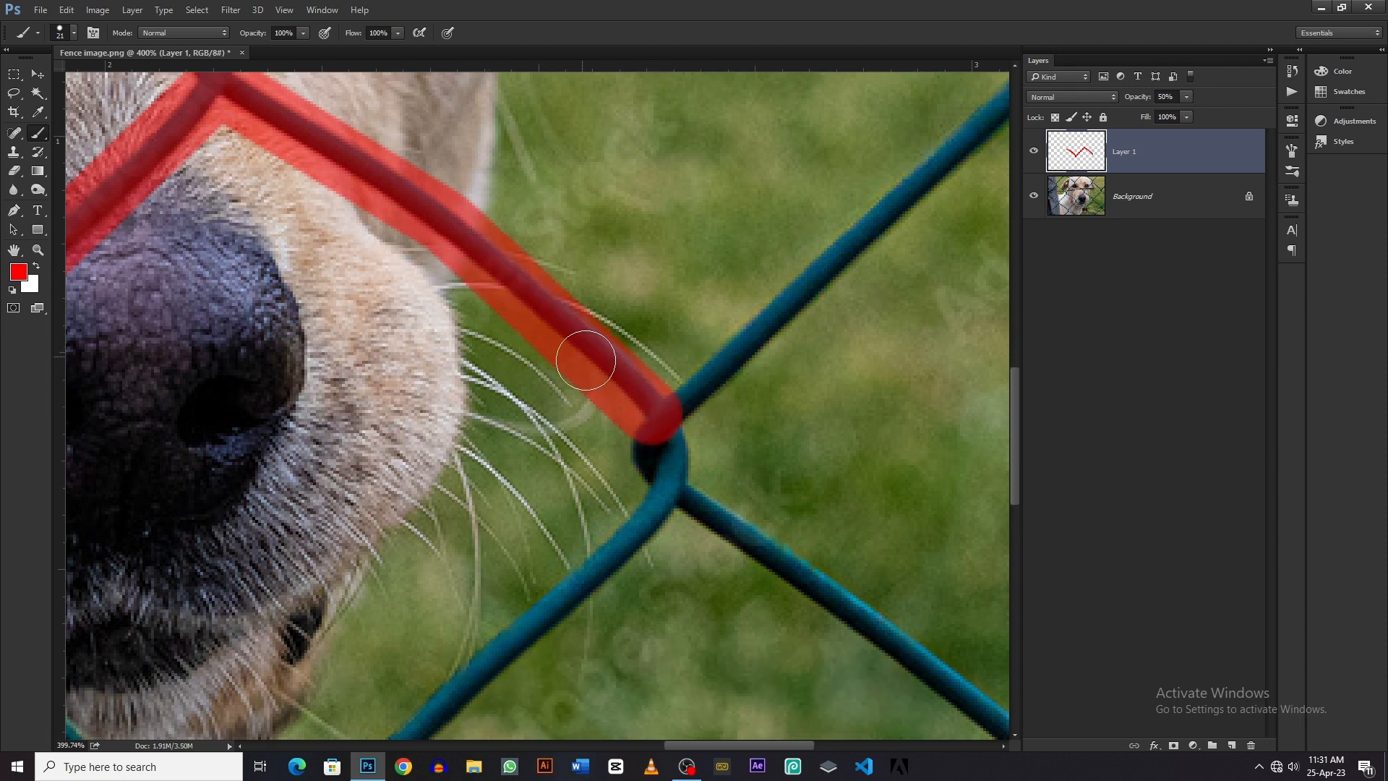
pyautogui.scroll(-3, 605, 410)
pyautogui.moveTo(689, 400); pyautogui.dragTo(653, 424)
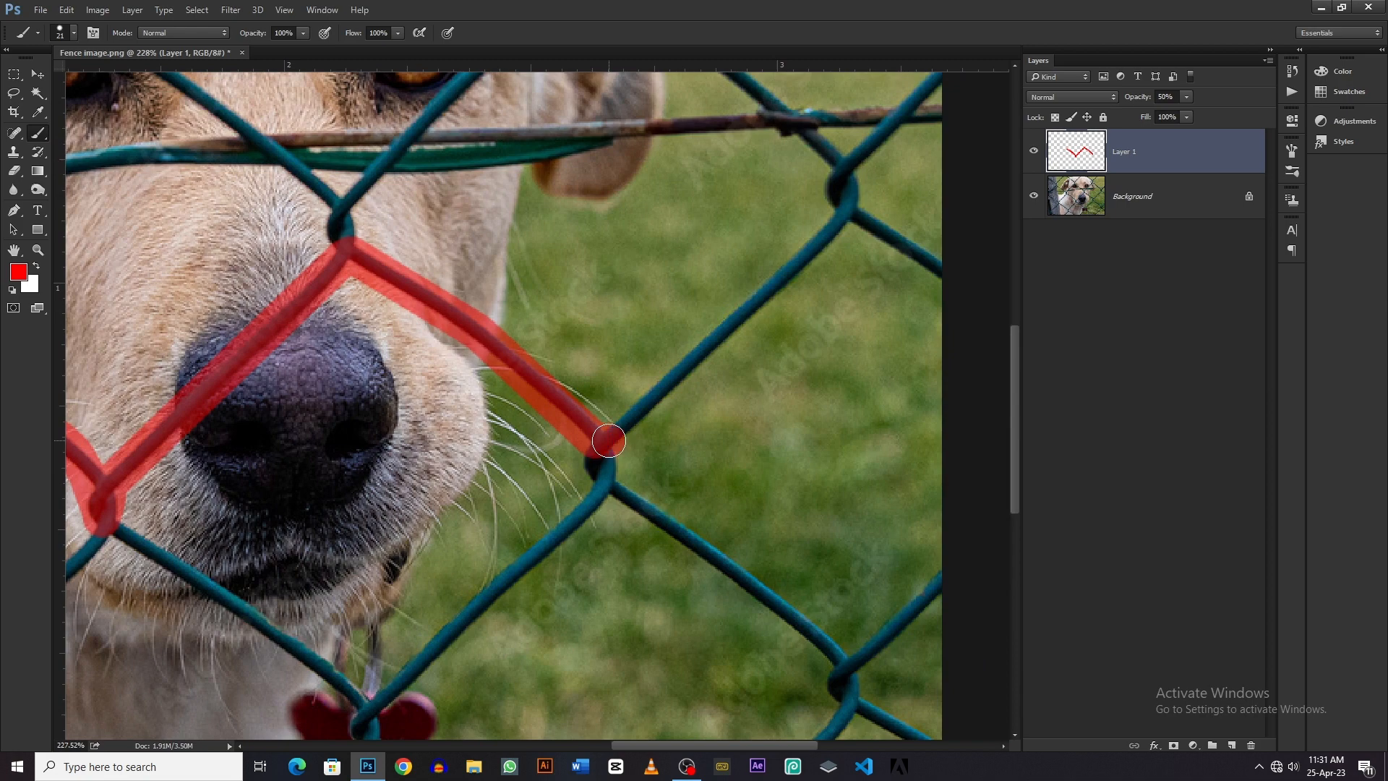
pyautogui.keyDown('shift'); pyautogui.click(849, 213); pyautogui.keyUp('shift')
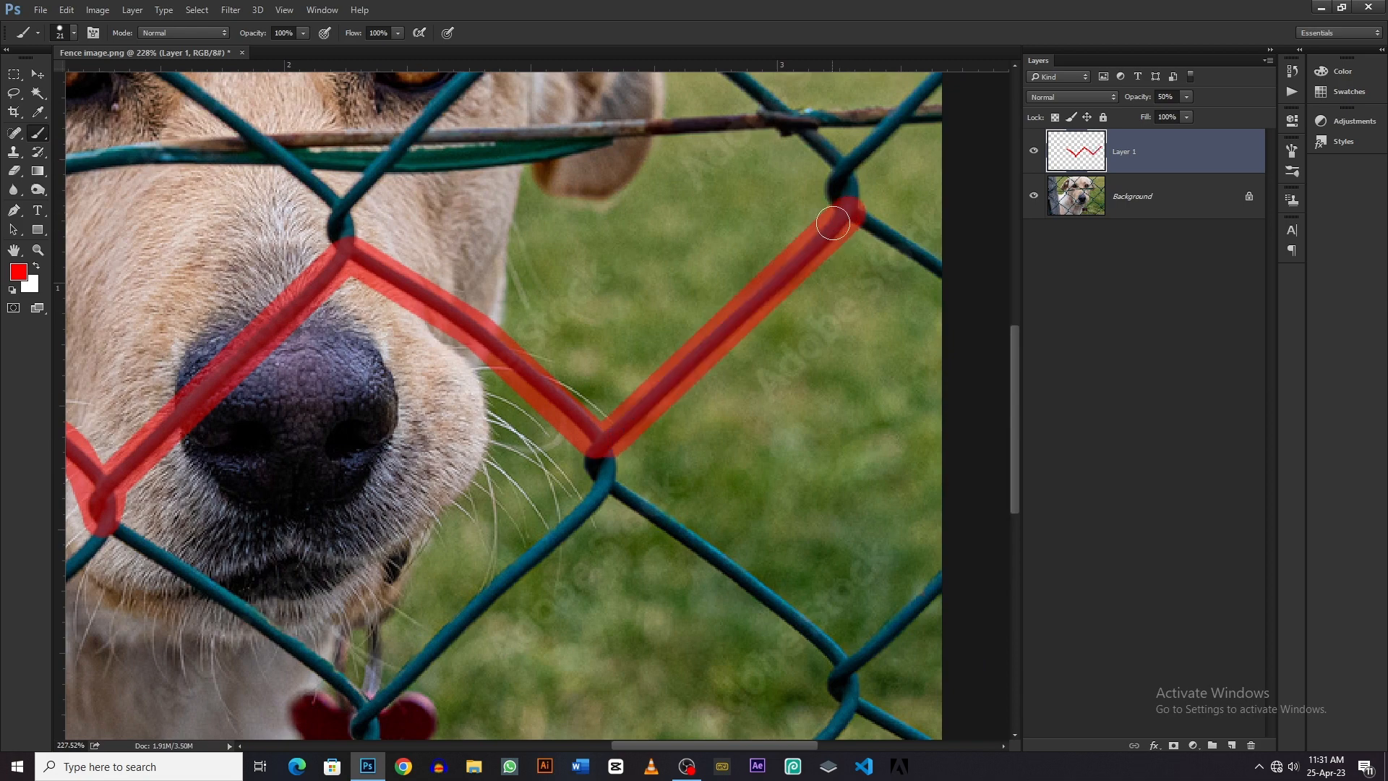
pyautogui.moveTo(838, 183)
pyautogui.mouseDown()
pyautogui.moveTo(839, 200)
pyautogui.moveTo(810, 122)
pyautogui.mouseUp()
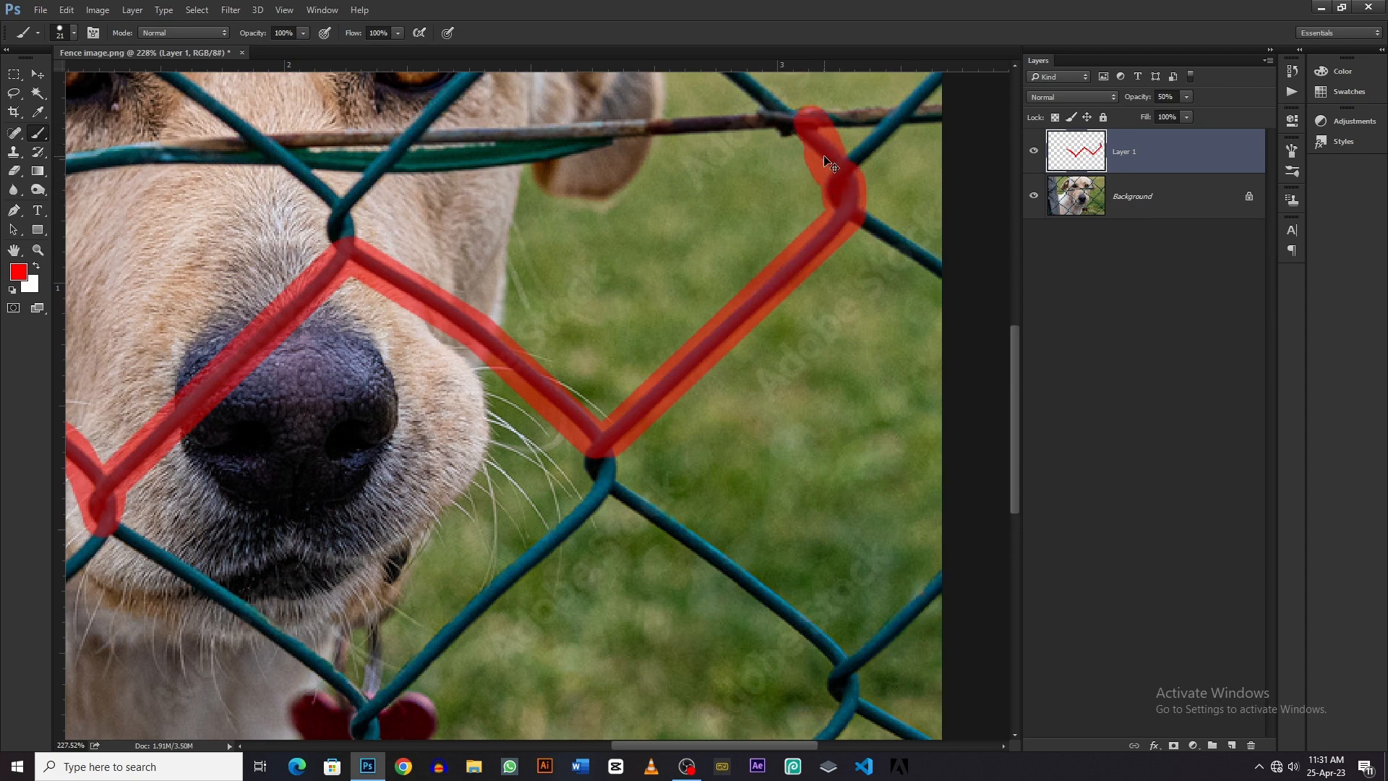
pyautogui.hotkey('ctrl', 'alt', 'z')
pyautogui.hotkey('ctrl', 'alt', 'z')
pyautogui.hotkey('ctrl', 'alt', 'z')
# Step: Paint over the crossing diagonal wires and the rusty horizontal wire near the photo's right edge with straight red segments
pyautogui.click(732, 79)
pyautogui.keyDown('shift'); pyautogui.click(852, 176); pyautogui.keyUp('shift')
pyautogui.keyDown('shift'); pyautogui.click(933, 81); pyautogui.keyUp('shift')
pyautogui.click(925, 115)
pyautogui.keyDown('shift'); pyautogui.click(677, 130); pyautogui.keyUp('shift')
# Step: Extend the red along the horizontal wire across the ear, and cover the diagonal wire down to the joint above the nose
pyautogui.moveTo(643, 125); pyautogui.dragTo(781, 155)
pyautogui.click(796, 157)
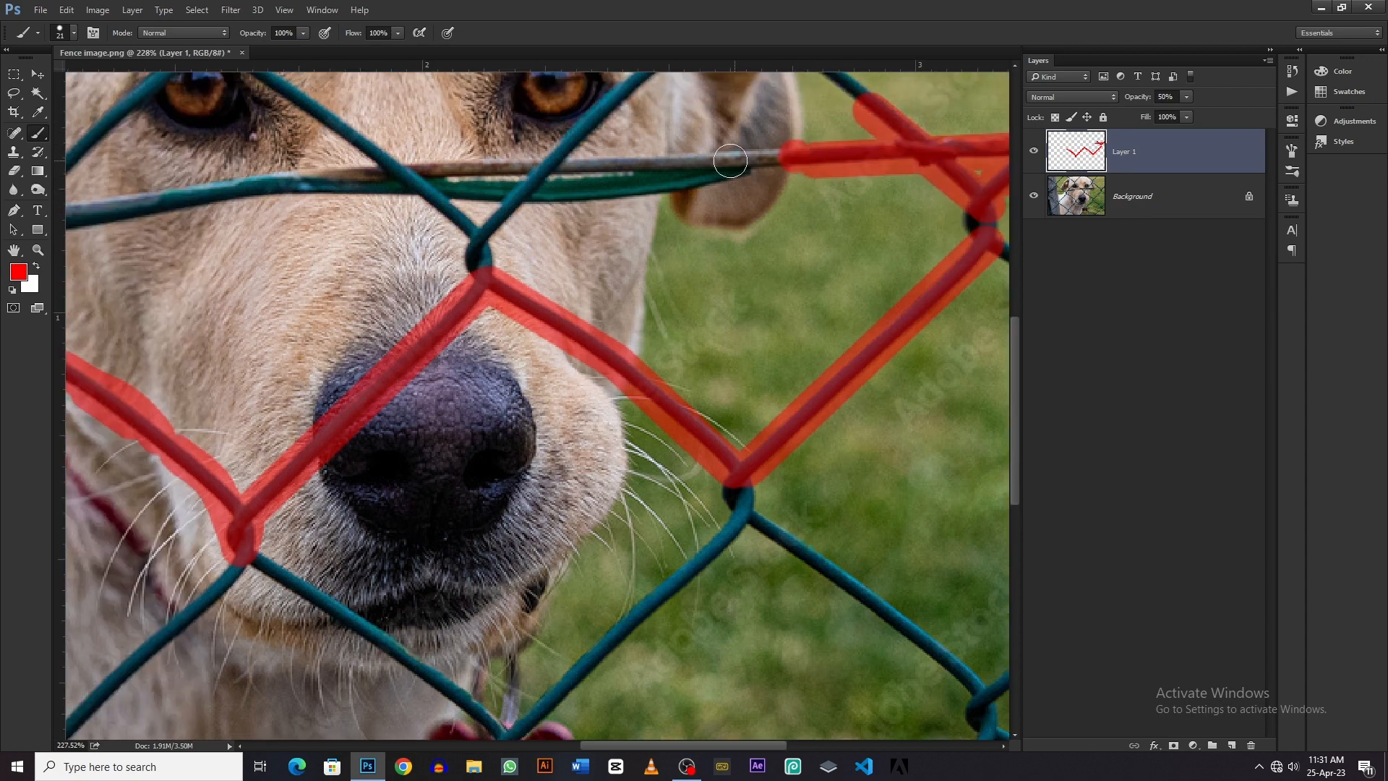
pyautogui.keyDown('shift'); pyautogui.click(562, 163); pyautogui.keyUp('shift')
pyautogui.click(644, 81)
pyautogui.keyDown('shift'); pyautogui.click(477, 234); pyautogui.keyUp('shift')
pyautogui.keyDown('shift'); pyautogui.click(483, 260); pyautogui.keyUp('shift')
pyautogui.click(471, 236)
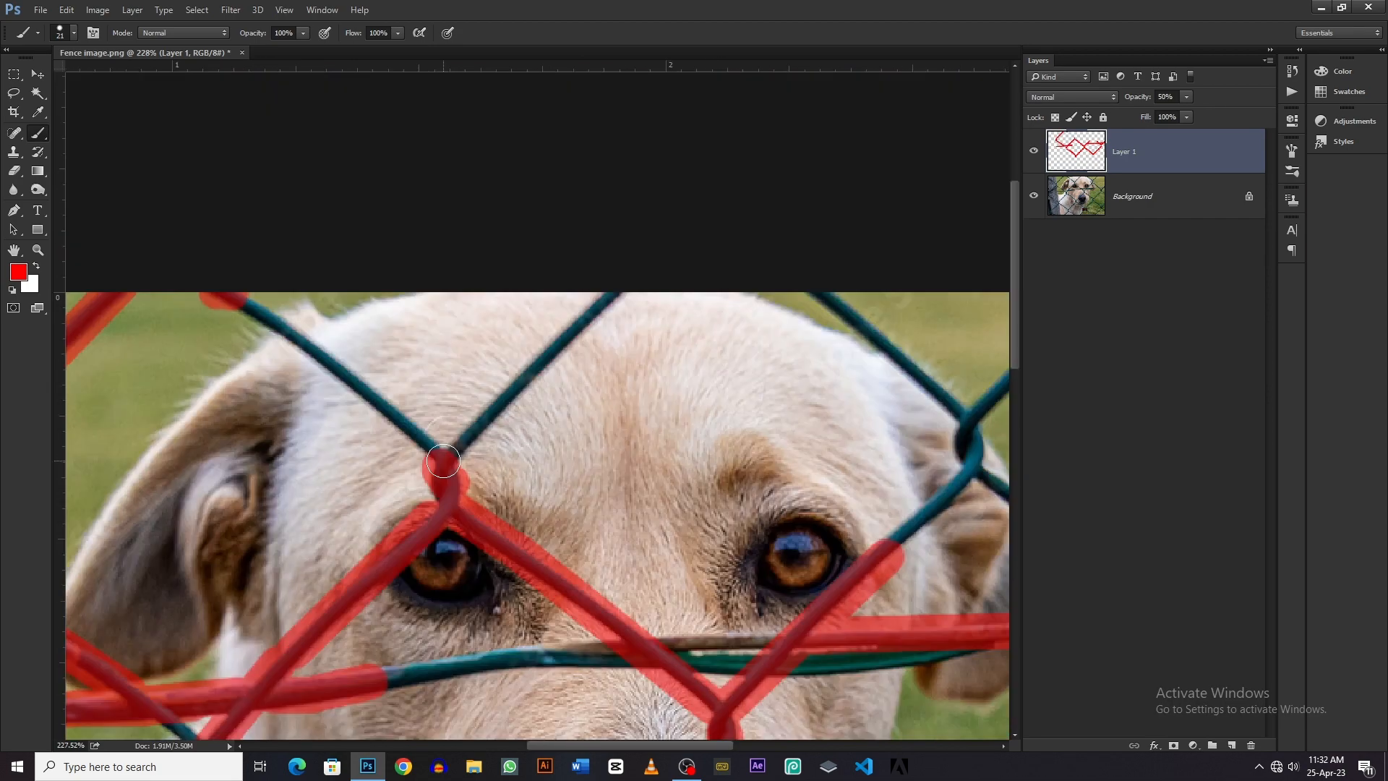
pyautogui.keyDown('shift'); pyautogui.click(442, 463); pyautogui.keyUp('shift')
pyautogui.hotkey('ctrl', 'z')
pyautogui.click(339, 374)
pyautogui.hotkey('ctrl', 'z')
# Step: Paint over the two diagonal wires that meet on the dog's forehead, up to the photo's top edge
pyautogui.click(260, 313)
pyautogui.keyDown('shift'); pyautogui.click(345, 375); pyautogui.keyUp('shift')
pyautogui.keyDown('shift'); pyautogui.click(439, 464); pyautogui.keyUp('shift')
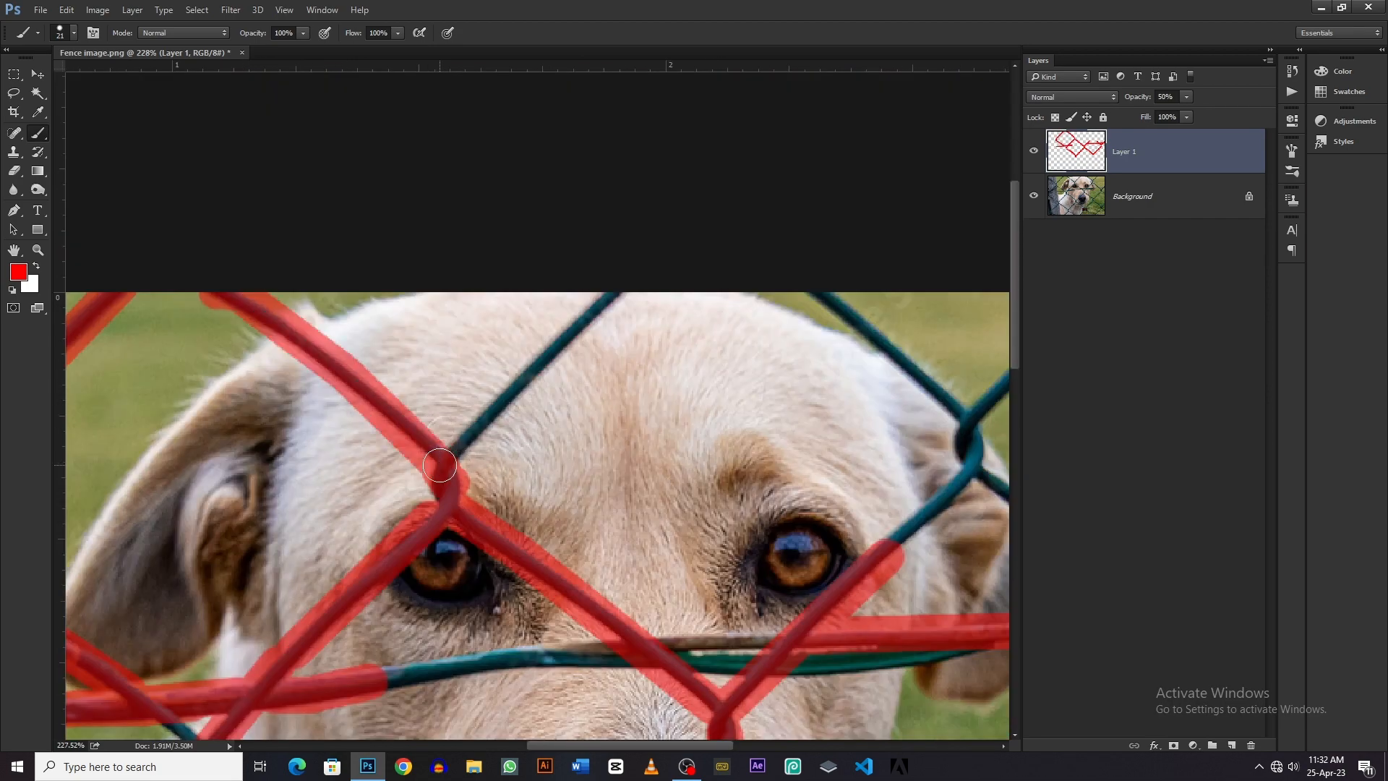
pyautogui.click(454, 452)
pyautogui.keyDown('shift'); pyautogui.click(617, 300); pyautogui.keyUp('shift')
# Step: Paint over the diagonal wires and the twisted joint beside the dog's far ear in the photo's upper right
pyautogui.moveTo(728, 389); pyautogui.dragTo(463, 395)
pyautogui.click(558, 301)
pyautogui.keyDown('shift'); pyautogui.click(708, 431); pyautogui.keyUp('shift')
pyautogui.keyDown('shift'); pyautogui.click(700, 457); pyautogui.keyUp('shift')
pyautogui.keyDown('shift'); pyautogui.click(700, 486); pyautogui.keyUp('shift')
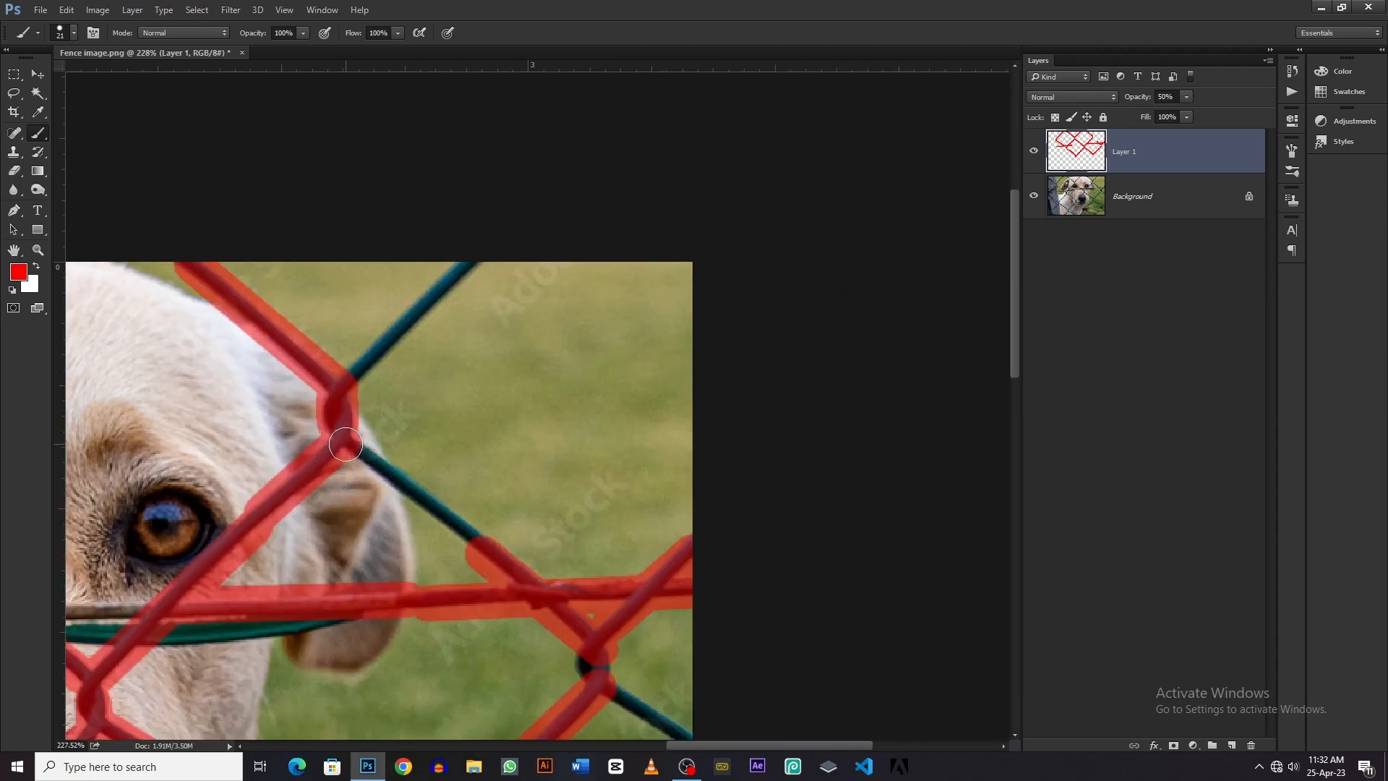
pyautogui.keyDown('shift'); pyautogui.click(343, 434); pyautogui.keyUp('shift')
pyautogui.keyDown('shift'); pyautogui.click(494, 245); pyautogui.keyUp('shift')
# Step: Cover the remaining green and rusty parts of the horizontal wire across the dog's face with overlapping red strokes
pyautogui.scroll(-5, 667, 377)
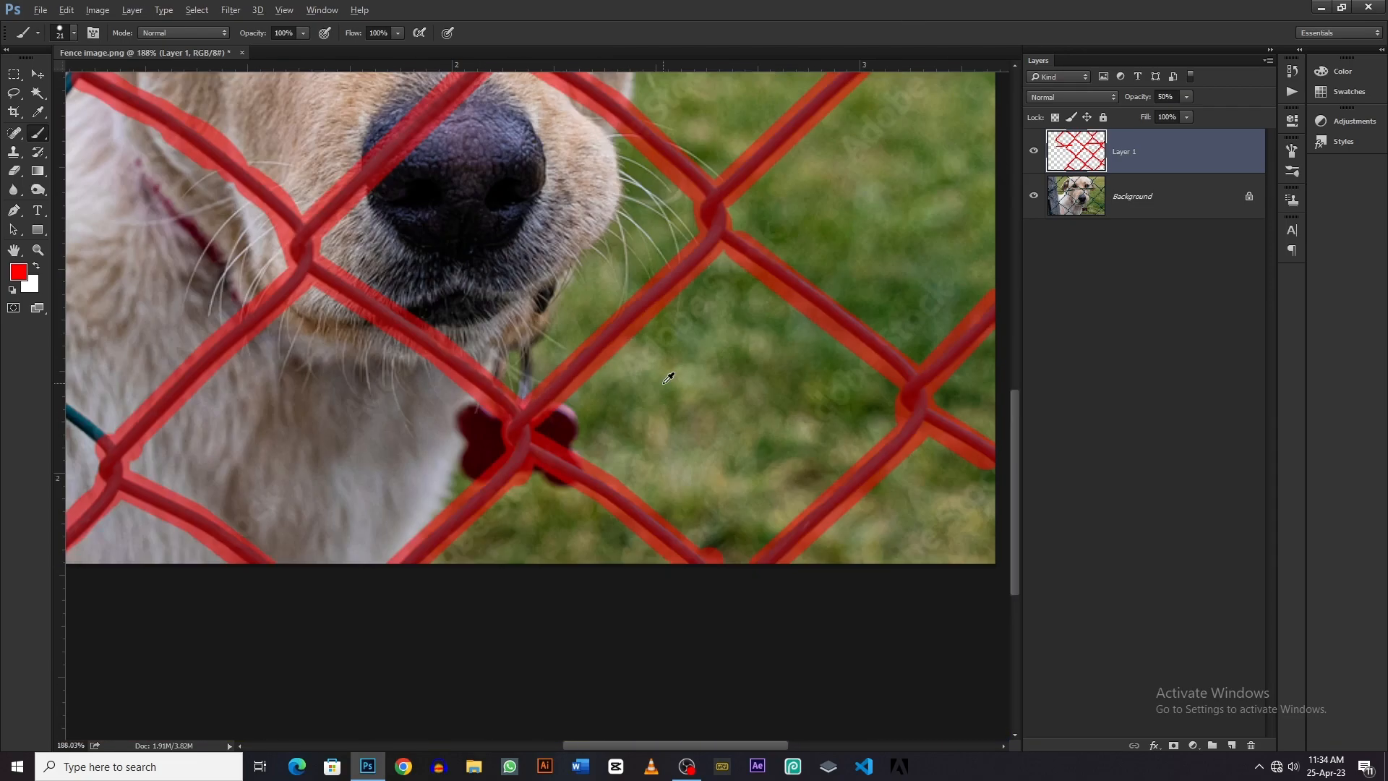
pyautogui.scroll(-3, 668, 377)
pyautogui.scroll(6, 489, 326)
pyautogui.click(464, 267)
pyautogui.keyDown('shift'); pyautogui.click(733, 236); pyautogui.keyUp('shift')
pyautogui.moveTo(768, 233); pyautogui.dragTo(469, 262)
pyautogui.keyDown('shift'); pyautogui.click(744, 258); pyautogui.keyUp('shift')
pyautogui.click(462, 271)
pyautogui.keyDown('shift'); pyautogui.click(730, 285); pyautogui.keyUp('shift')
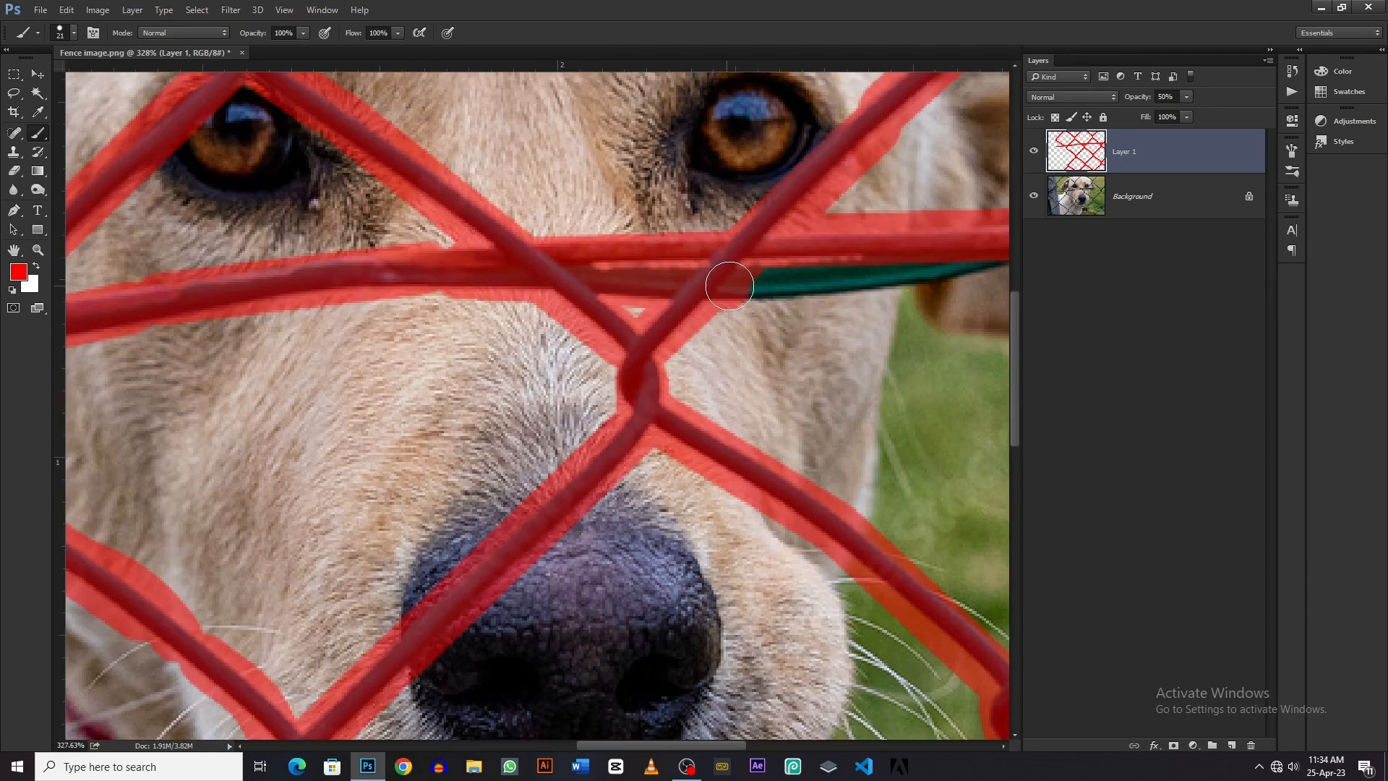
pyautogui.moveTo(766, 274); pyautogui.dragTo(329, 360)
pyautogui.keyDown('shift'); pyautogui.click(585, 338); pyautogui.keyUp('shift')
# Step: Paint over the wire joint between the dog's ear and neck and the wire running from it toward the concrete post
pyautogui.scroll(-5, 586, 337)
pyautogui.moveTo(217, 362); pyautogui.dragTo(940, 181)
pyautogui.click(781, 176)
pyautogui.keyDown('shift'); pyautogui.click(839, 276); pyautogui.keyUp('shift')
pyautogui.keyDown('shift'); pyautogui.click(794, 316); pyautogui.keyUp('shift')
pyautogui.keyDown('shift'); pyautogui.click(692, 412); pyautogui.keyUp('shift')
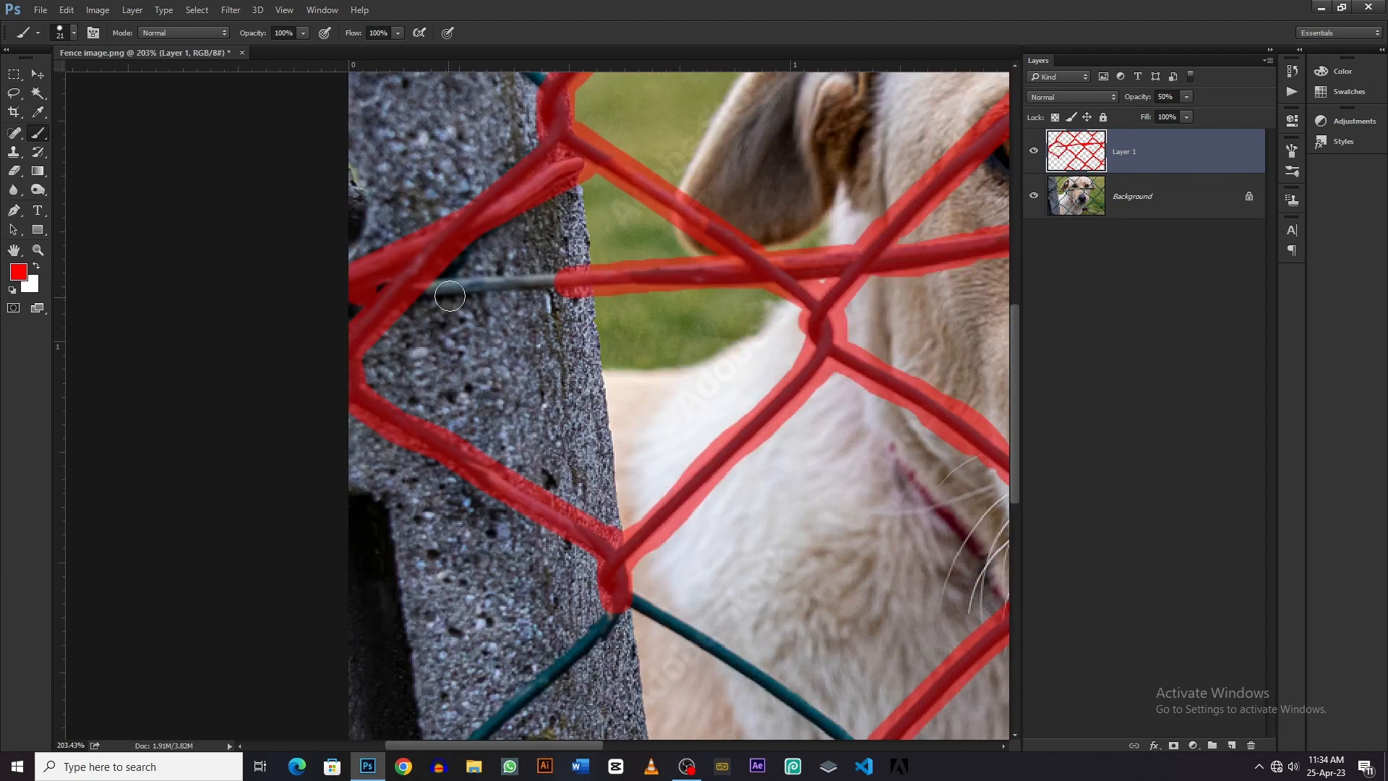
# Step: Paint over the thin horizontal wire on the concrete post and the diagonal wire down to the photo's bottom-left corner
pyautogui.moveTo(434, 288); pyautogui.dragTo(568, 284)
pyautogui.moveTo(442, 730); pyautogui.dragTo(413, 608)
pyautogui.moveTo(582, 483); pyautogui.dragTo(463, 613)
pyautogui.moveTo(472, 635); pyautogui.dragTo(703, 356)
pyautogui.moveTo(688, 341); pyautogui.dragTo(578, 432)
pyautogui.moveTo(559, 354); pyautogui.dragTo(607, 401)
pyautogui.moveTo(613, 413); pyautogui.dragTo(575, 470)
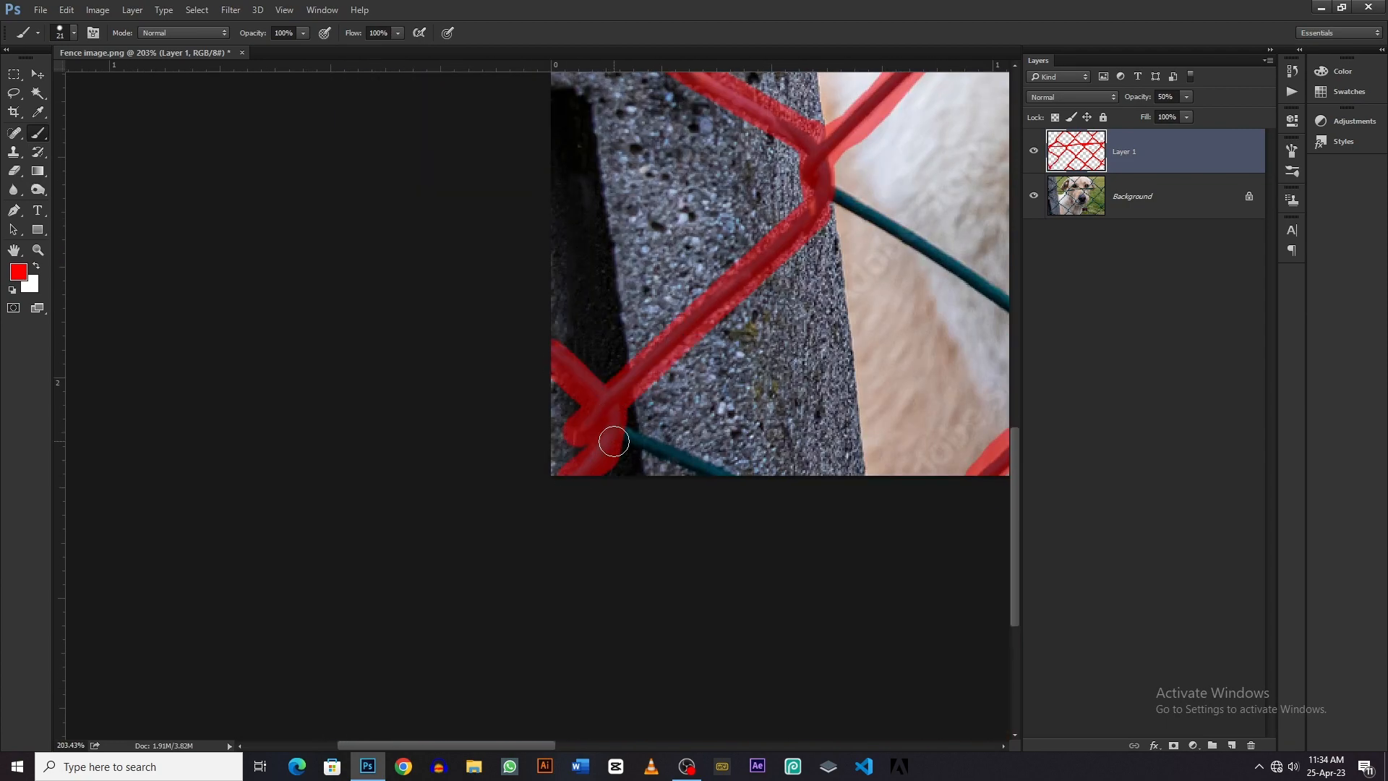
# Step: Paint over the short wire at the concrete post's base and the wire running from the post's edge down across the dog's chest
pyautogui.click(619, 438)
pyautogui.keyDown('shift'); pyautogui.click(749, 476); pyautogui.keyUp('shift')
pyautogui.moveTo(889, 350); pyautogui.dragTo(399, 476)
pyautogui.click(350, 325)
pyautogui.keyDown('shift'); pyautogui.click(479, 405); pyautogui.keyUp('shift')
pyautogui.keyDown('shift'); pyautogui.click(588, 476); pyautogui.keyUp('shift')
pyautogui.scroll(-7, 593, 466)
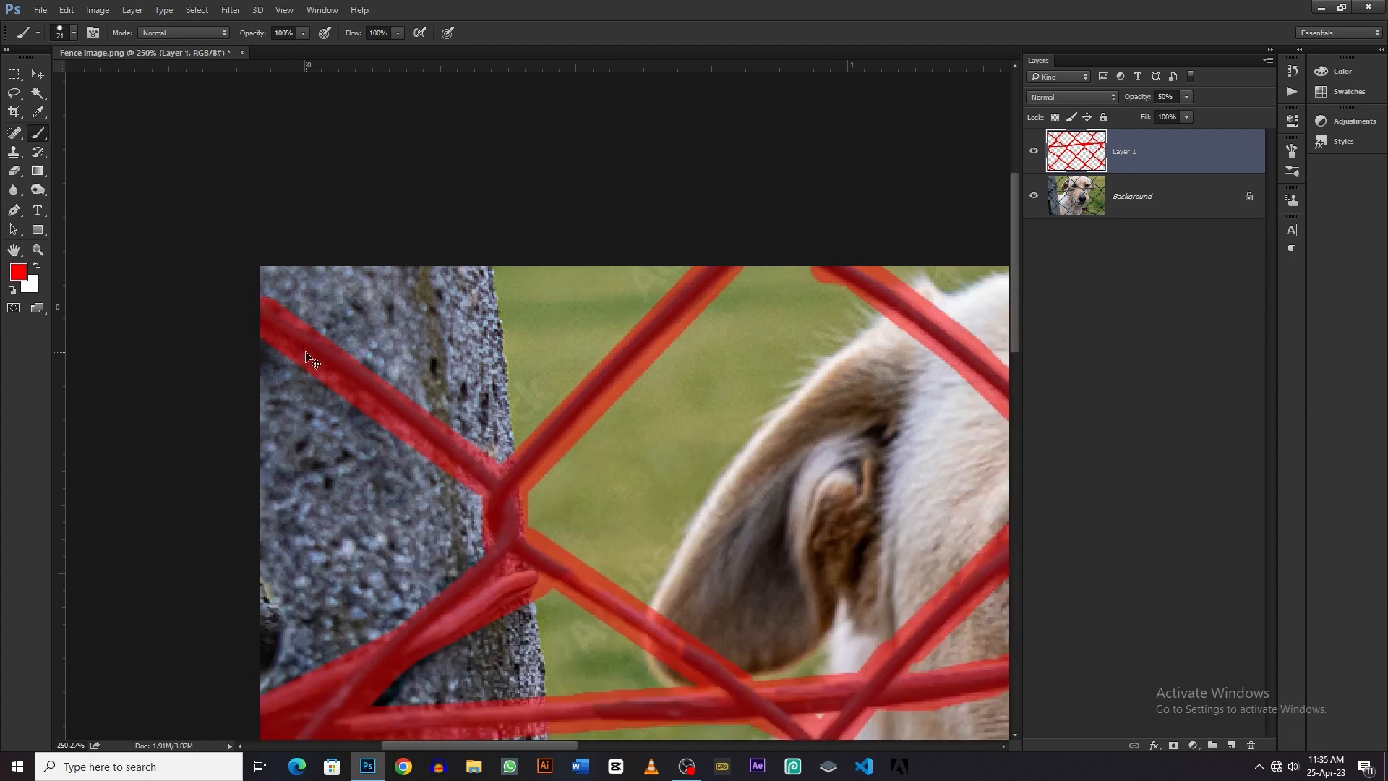
# Step: Load the painted fence strokes on Layer 1 as a selection and delete Layer 1
pyautogui.press('v')
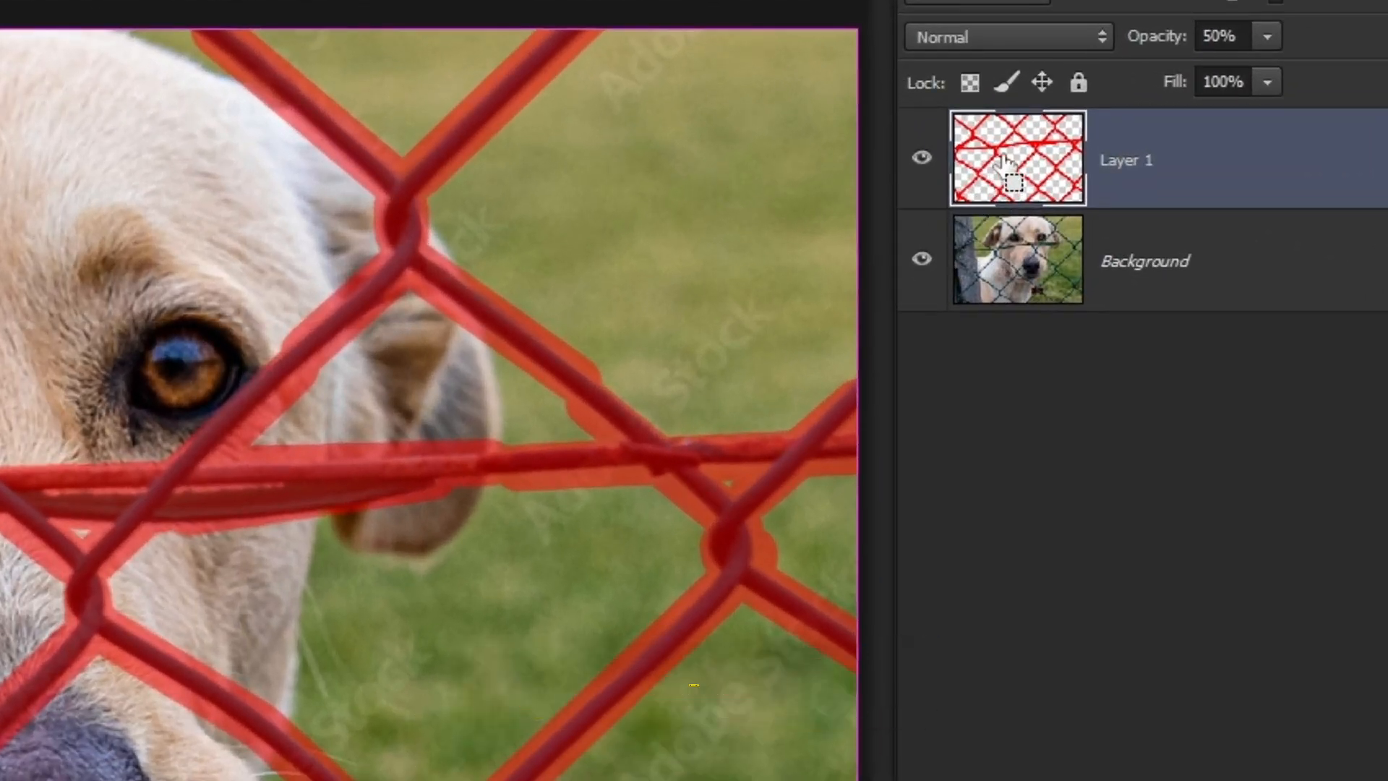
pyautogui.keyDown('ctrl'); pyautogui.click(1005, 160); pyautogui.keyUp('ctrl')
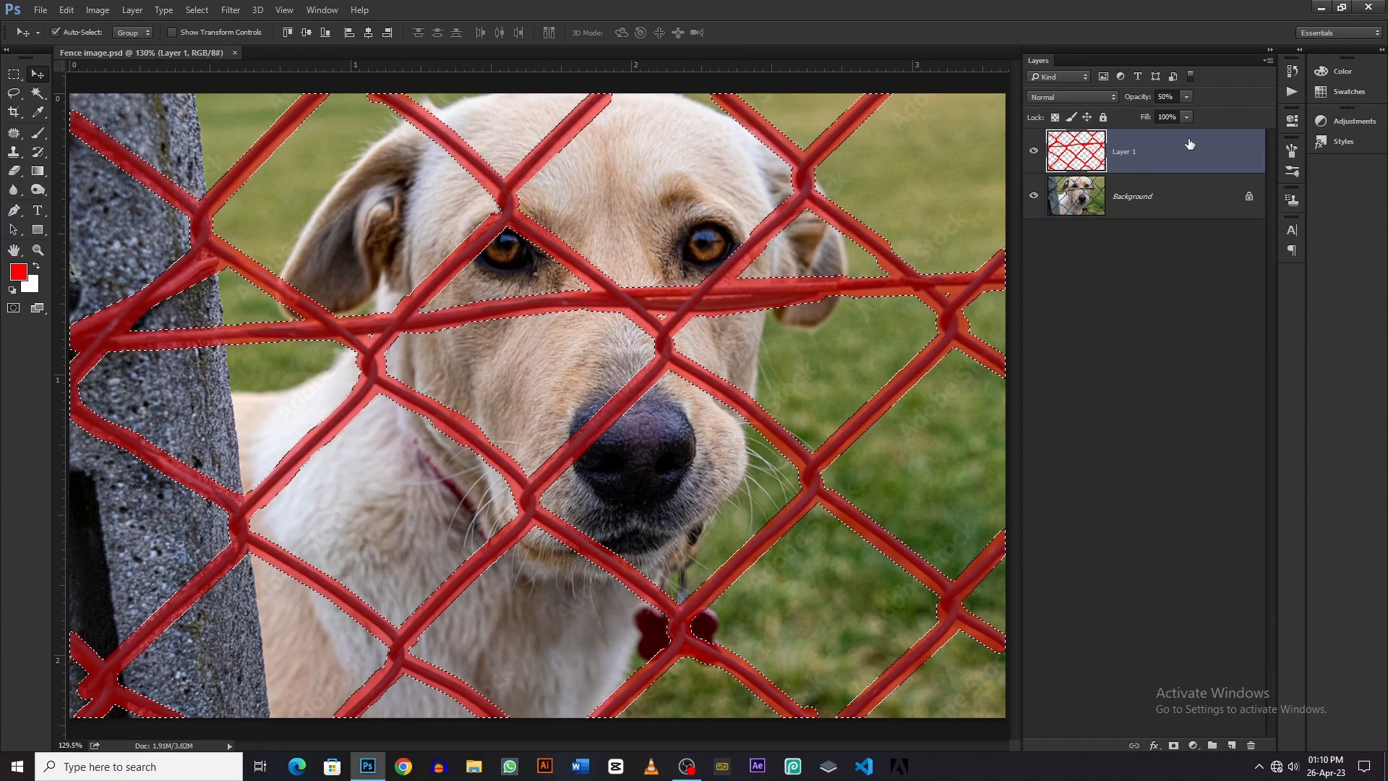
pyautogui.moveTo(1189, 145); pyautogui.dragTo(1252, 745)
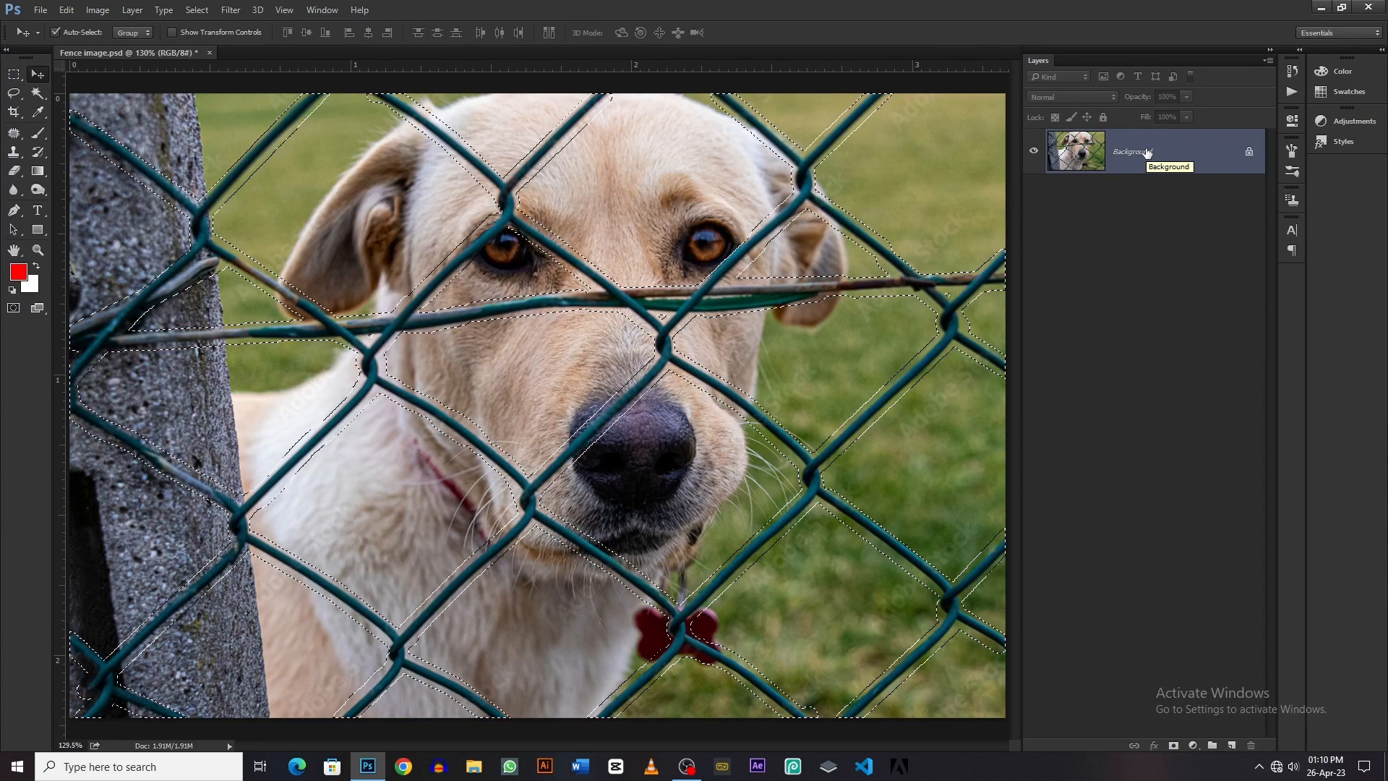
# Step: Duplicate the Background layer and fill the fence selection on the copy using Content-Aware in Normal mode at 100% opacity, ending deselected
pyautogui.moveTo(1147, 153); pyautogui.dragTo(1231, 745)
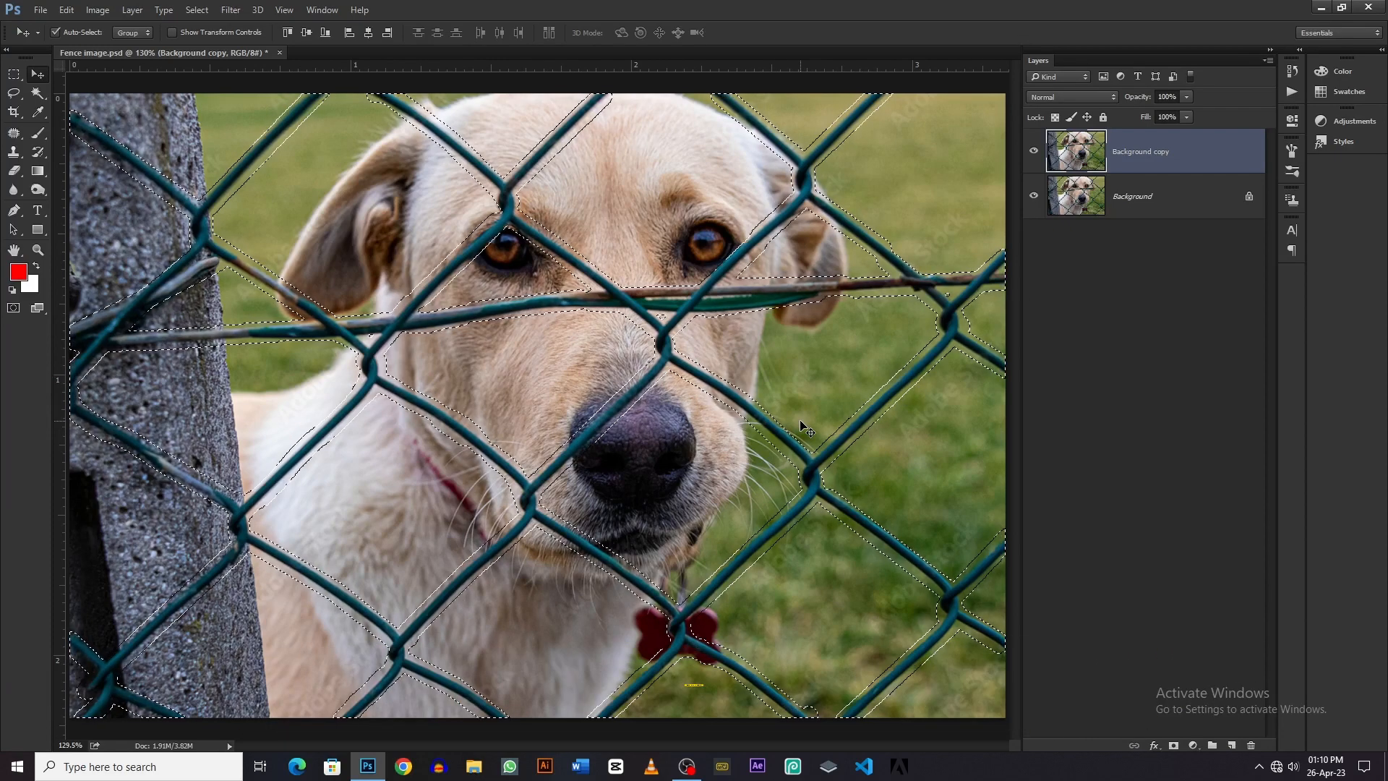
pyautogui.hotkey('shift', 'BackSpace')
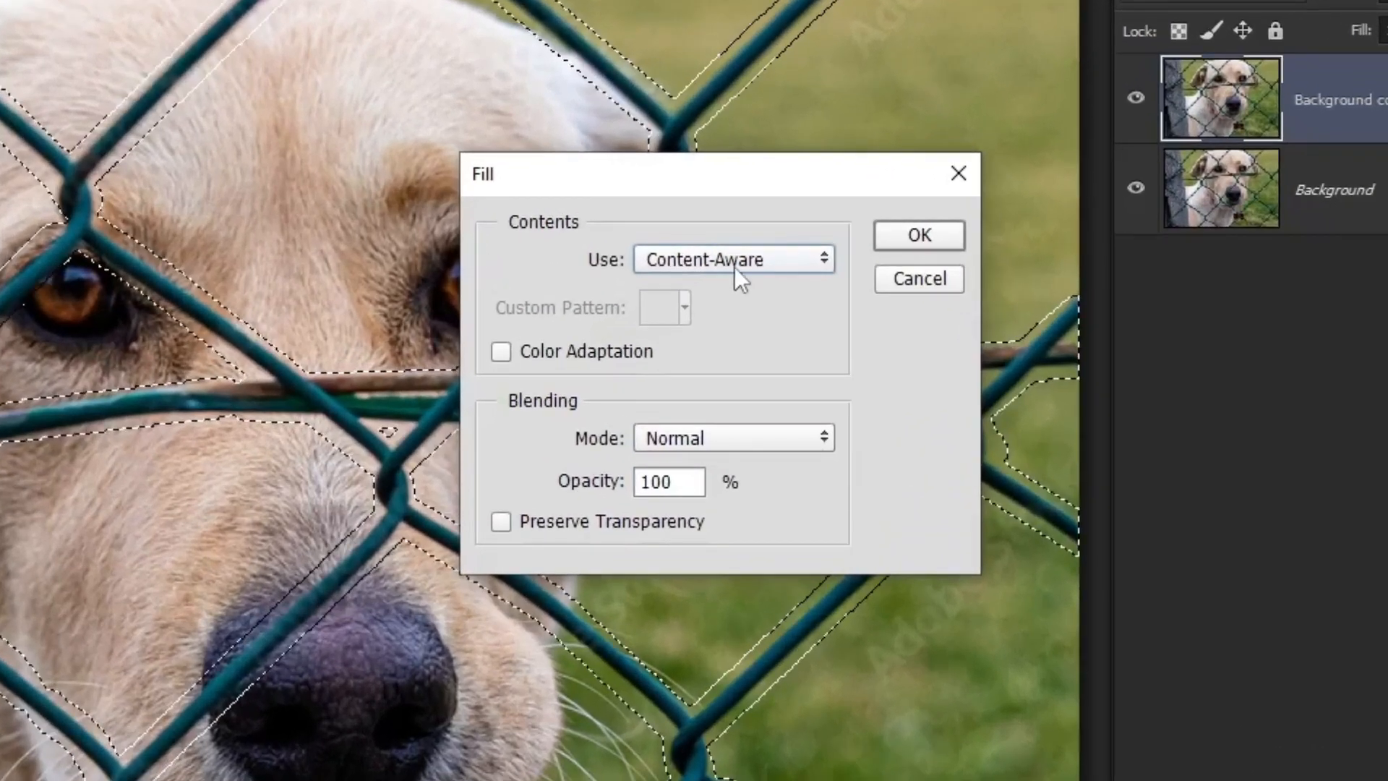
pyautogui.click(831, 233)
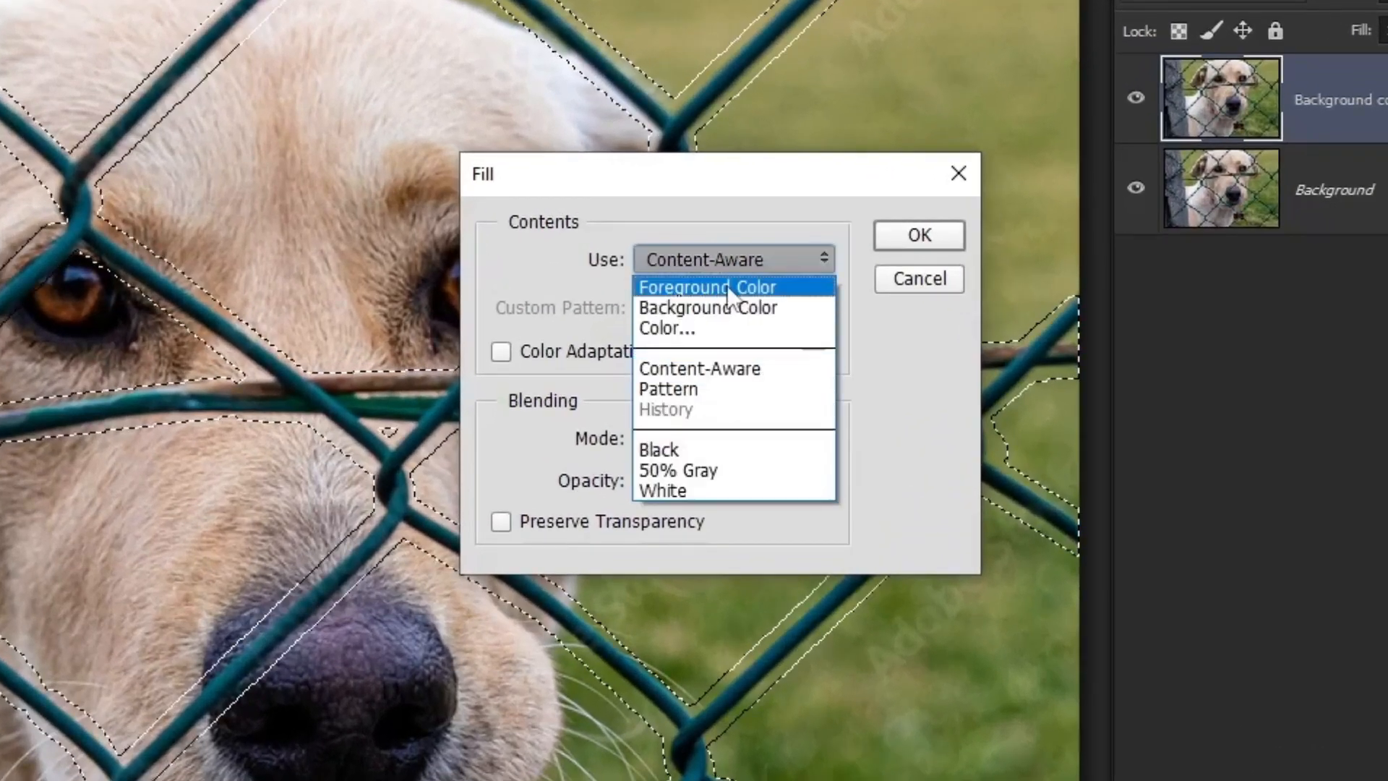
pyautogui.click(686, 373)
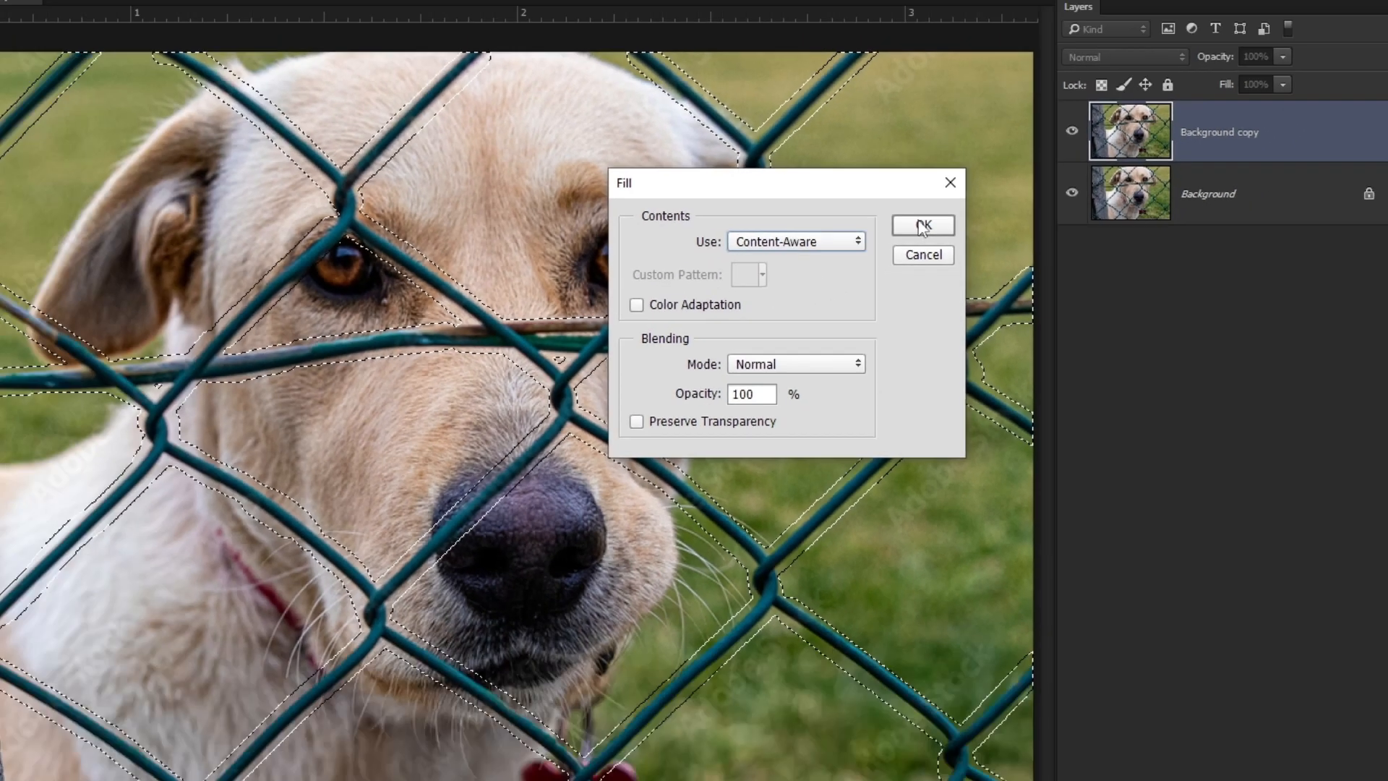
pyautogui.click(918, 237)
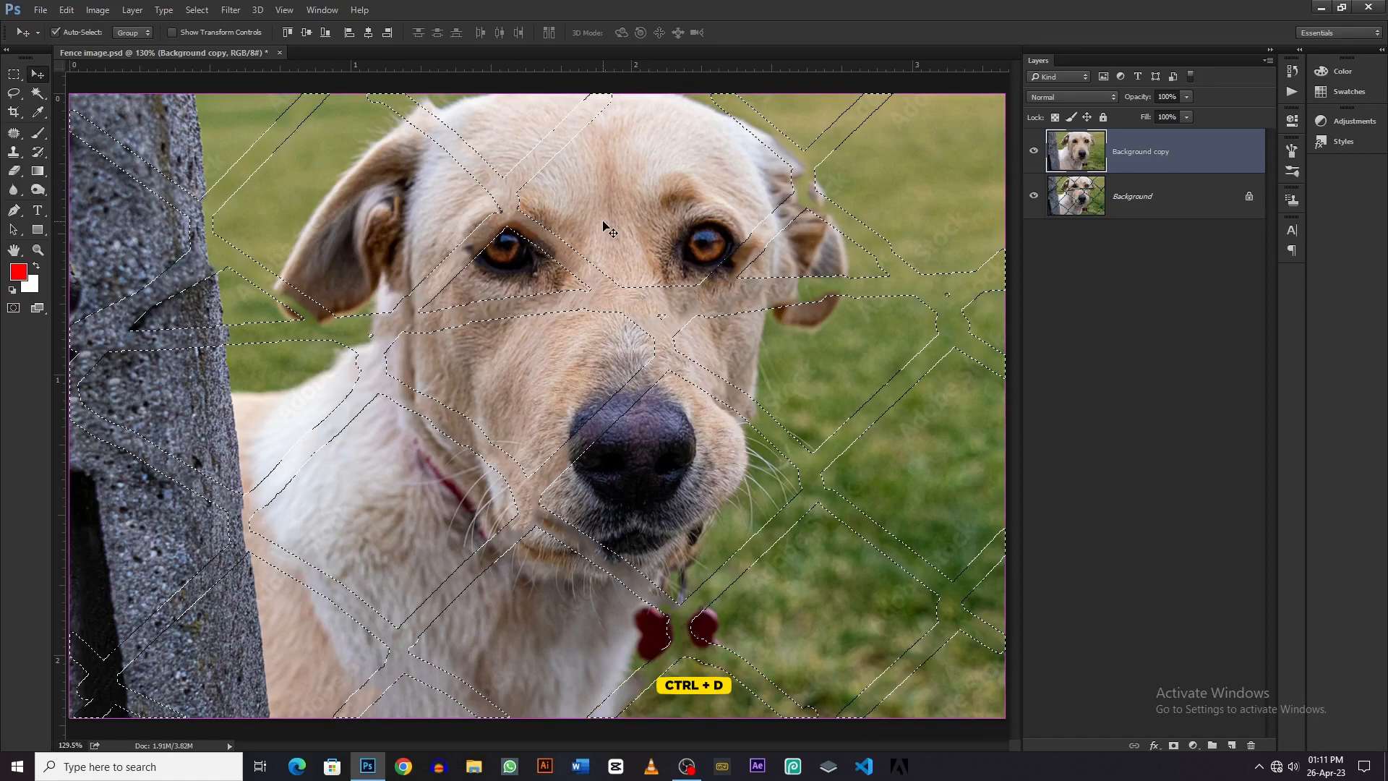
pyautogui.hotkey('ctrl', 'd')
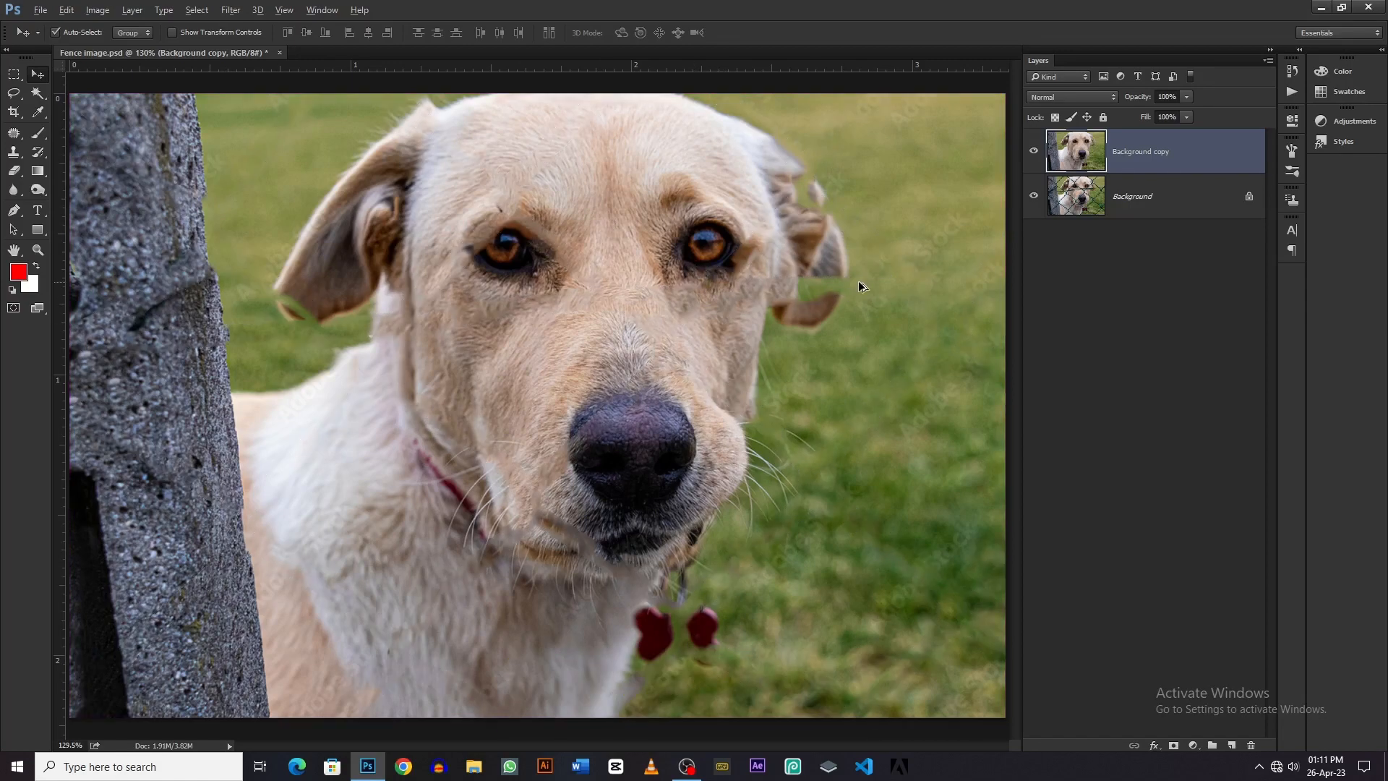
# Step: Rebuild the missing upper part and outer edge of the dog's far ear with the Clone Stamp tool
pyautogui.scroll(11, 846, 203)
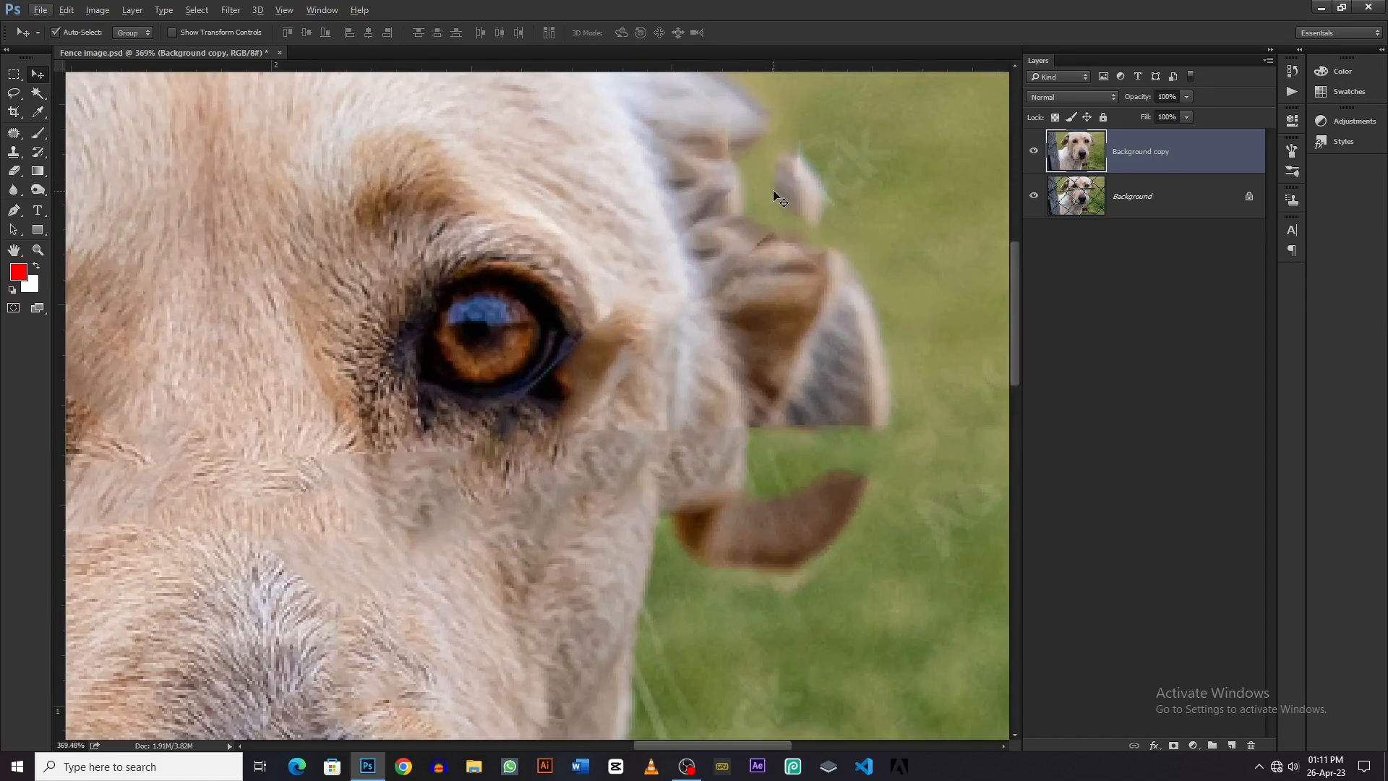
pyautogui.moveTo(775, 196); pyautogui.dragTo(760, 279)
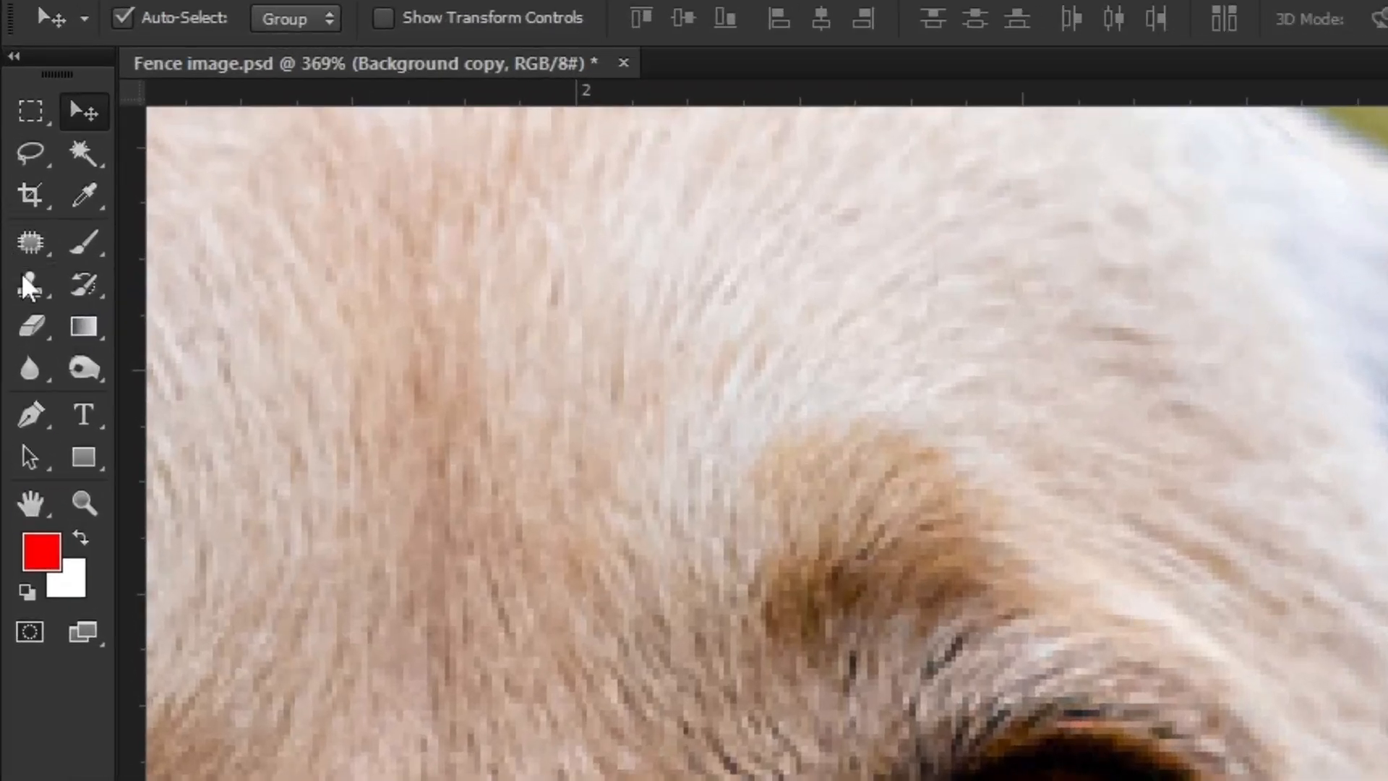
pyautogui.moveTo(13, 152); pyautogui.dragTo(61, 149)
pyautogui.scroll(4, 690, 260)
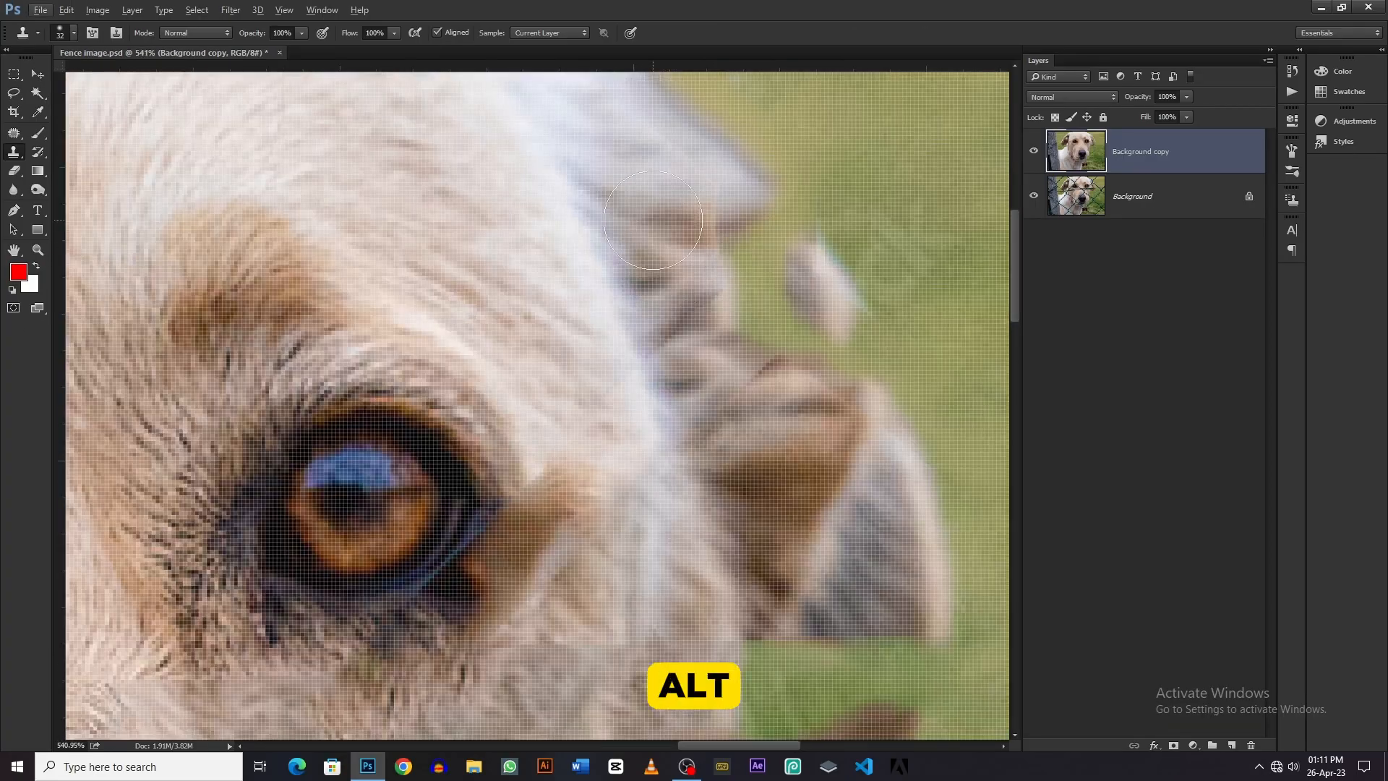
pyautogui.keyDown('alt'); pyautogui.click(643, 234); pyautogui.keyUp('alt')
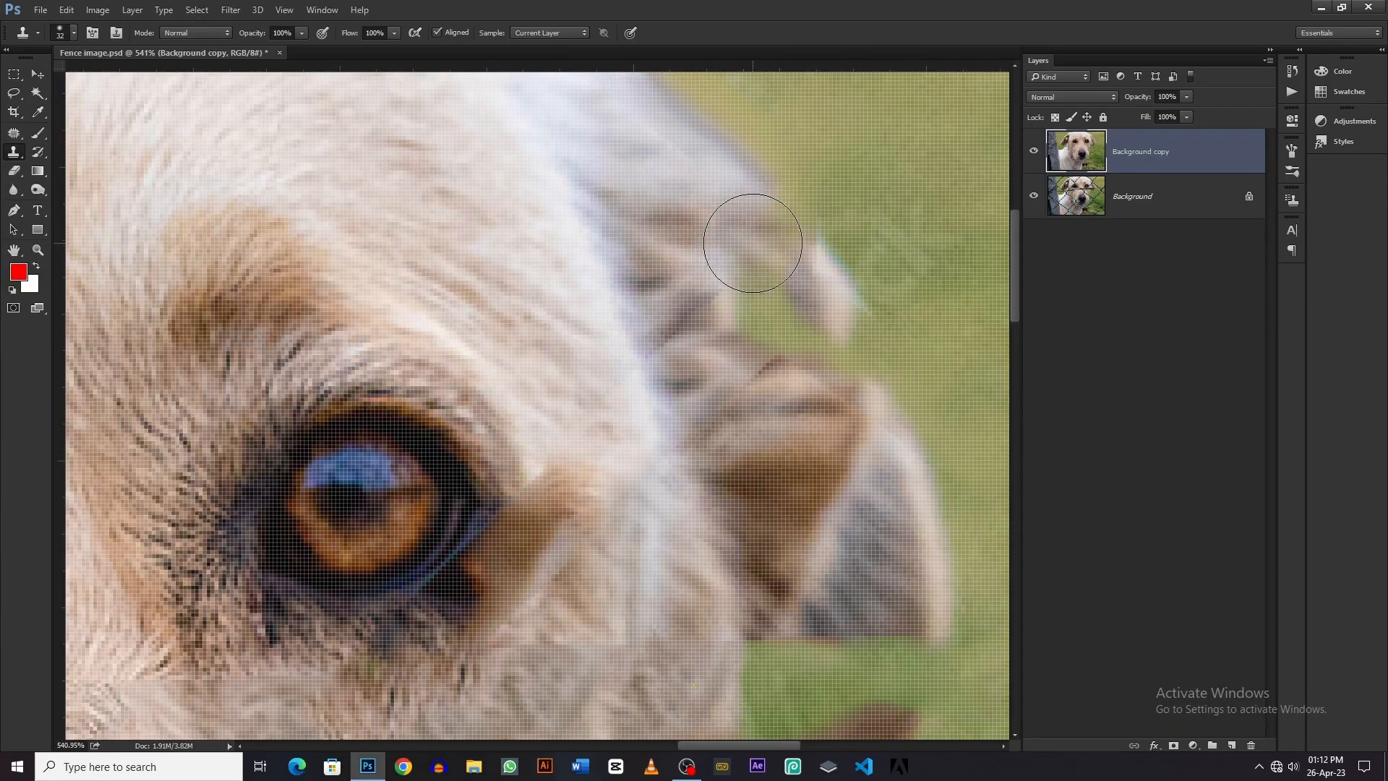
pyautogui.moveTo(734, 242)
pyautogui.mouseDown()
pyautogui.moveTo(710, 244)
pyautogui.moveTo(752, 241)
pyautogui.moveTo(816, 282)
pyautogui.moveTo(790, 350)
pyautogui.moveTo(802, 375)
pyautogui.moveTo(830, 366)
pyautogui.moveTo(841, 409)
pyautogui.mouseUp()
pyautogui.keyDown('alt'); pyautogui.click(801, 463); pyautogui.keyUp('alt')
pyautogui.keyDown('alt'); pyautogui.click(785, 403); pyautogui.keyUp('alt')
pyautogui.moveTo(761, 341); pyautogui.dragTo(741, 314)
# Step: Clone ear texture over the gap in the lower half of the far ear to reconnect its tip
pyautogui.moveTo(824, 450); pyautogui.dragTo(725, 210)
pyautogui.moveTo(743, 355)
pyautogui.mouseDown()
pyautogui.moveTo(744, 434)
pyautogui.moveTo(778, 433)
pyautogui.moveTo(688, 487)
pyautogui.moveTo(656, 394)
pyautogui.mouseUp()
pyautogui.keyDown('alt'); pyautogui.click(657, 394); pyautogui.keyUp('alt')
pyautogui.moveTo(644, 452)
pyautogui.mouseDown()
pyautogui.moveTo(680, 499)
pyautogui.moveTo(725, 477)
pyautogui.mouseUp()
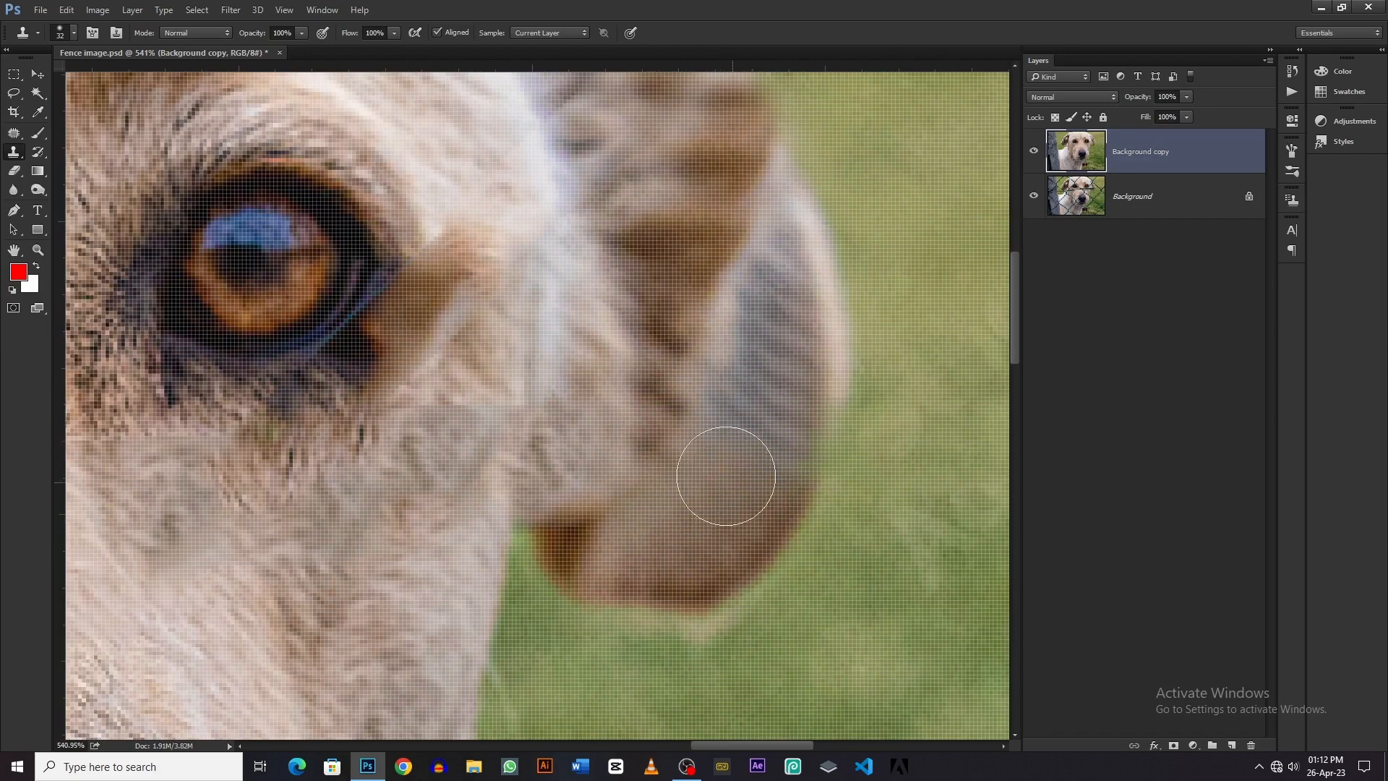
# Step: Repair the cut-off tip of the ear nearest the concrete post by cloning from the adjacent fur and grass
pyautogui.hotkey('ctrl', '0')
pyautogui.scroll(18, 317, 328)
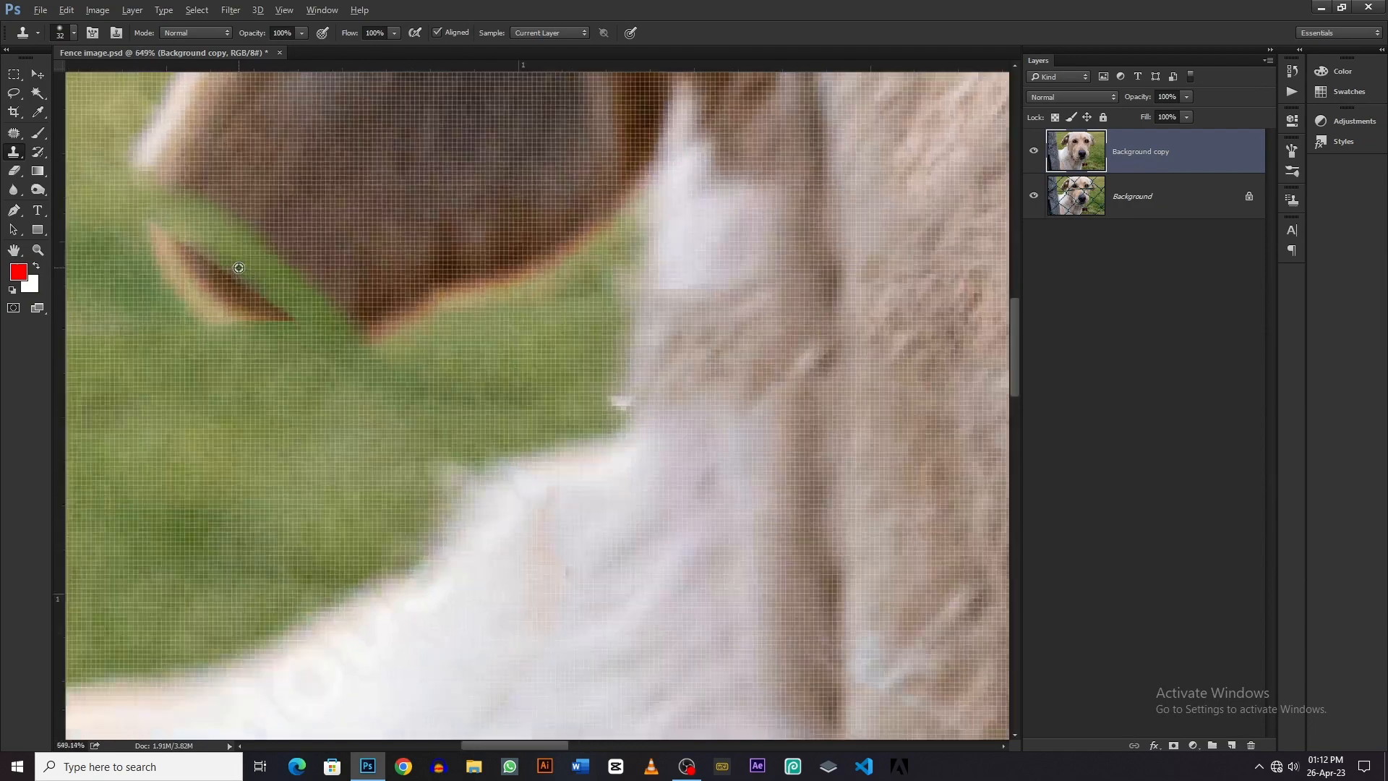
pyautogui.moveTo(316, 328); pyautogui.dragTo(480, 474)
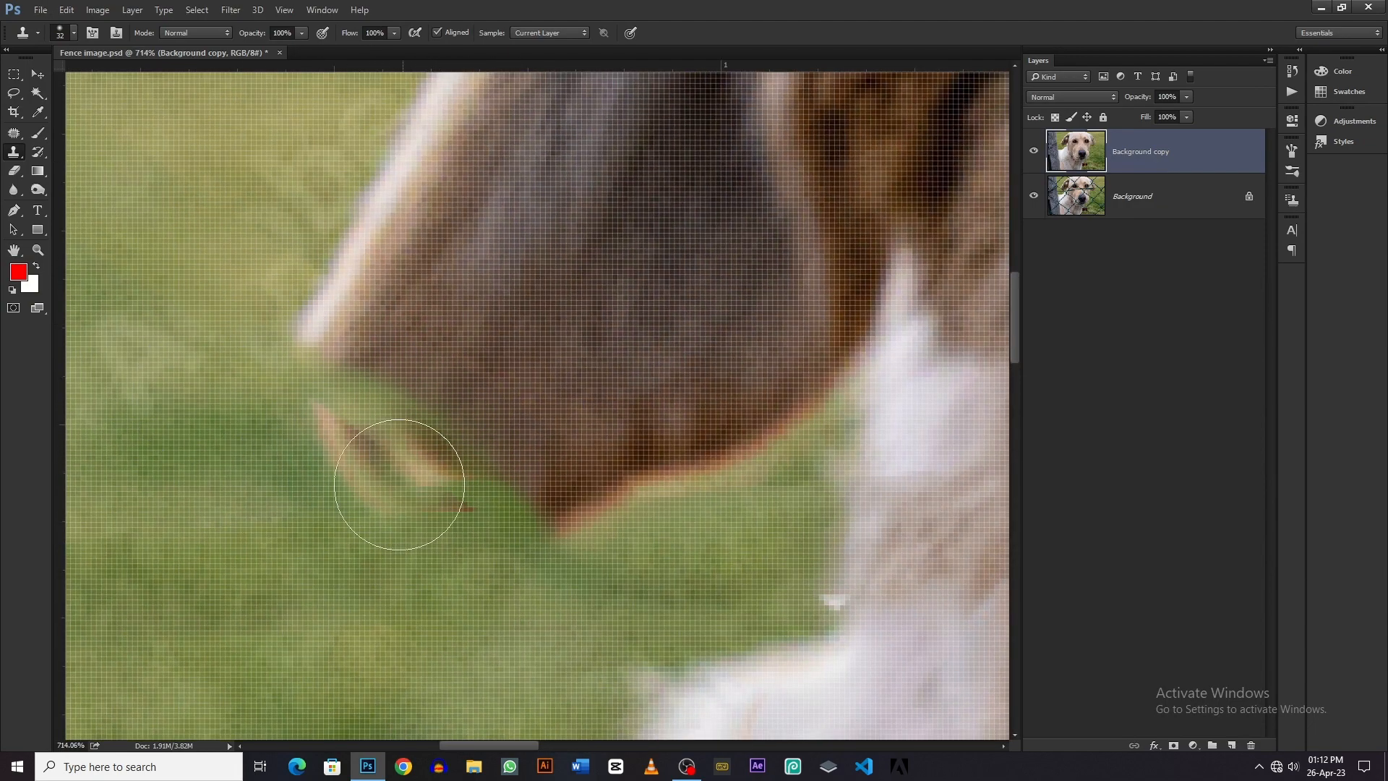
pyautogui.keyDown('alt'); pyautogui.click(397, 314); pyautogui.keyUp('alt')
pyautogui.moveTo(412, 374)
pyautogui.mouseDown()
pyautogui.moveTo(513, 488)
pyautogui.moveTo(437, 475)
pyautogui.moveTo(403, 394)
pyautogui.moveTo(378, 377)
pyautogui.mouseUp()
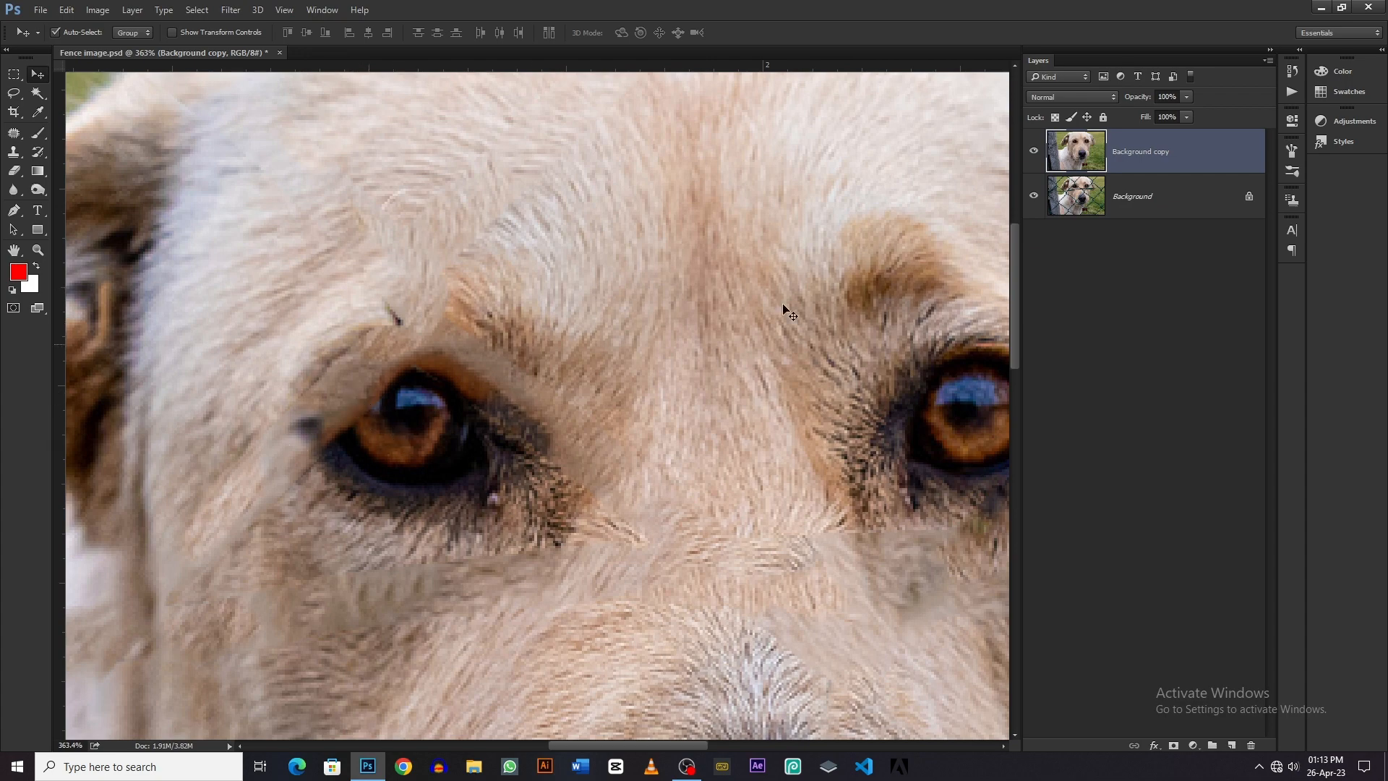
# Step: Compare the damaged eye nearest the post with the original photo, and copy its lassoed inner upper eyelid to a new layer
pyautogui.click(1034, 150)
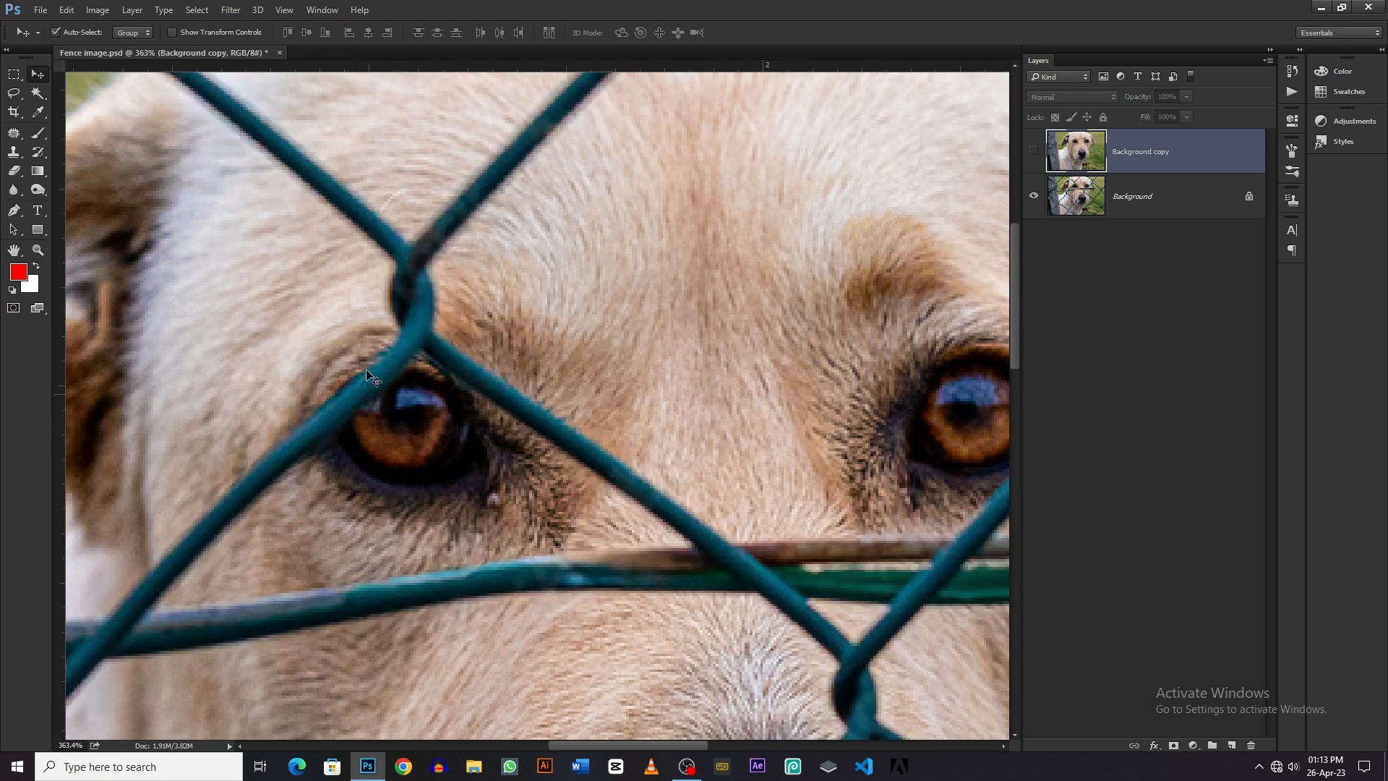
pyautogui.click(1034, 151)
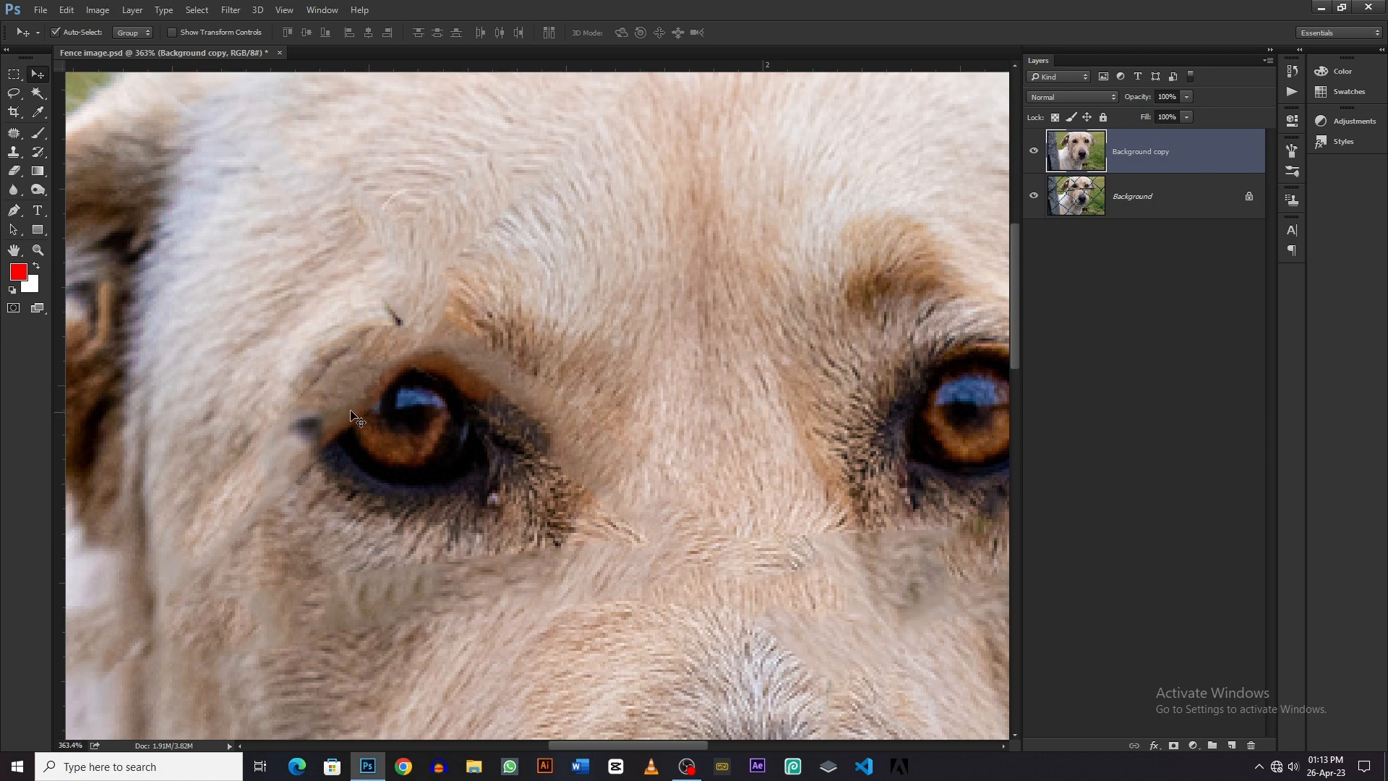
pyautogui.scroll(2, 347, 388)
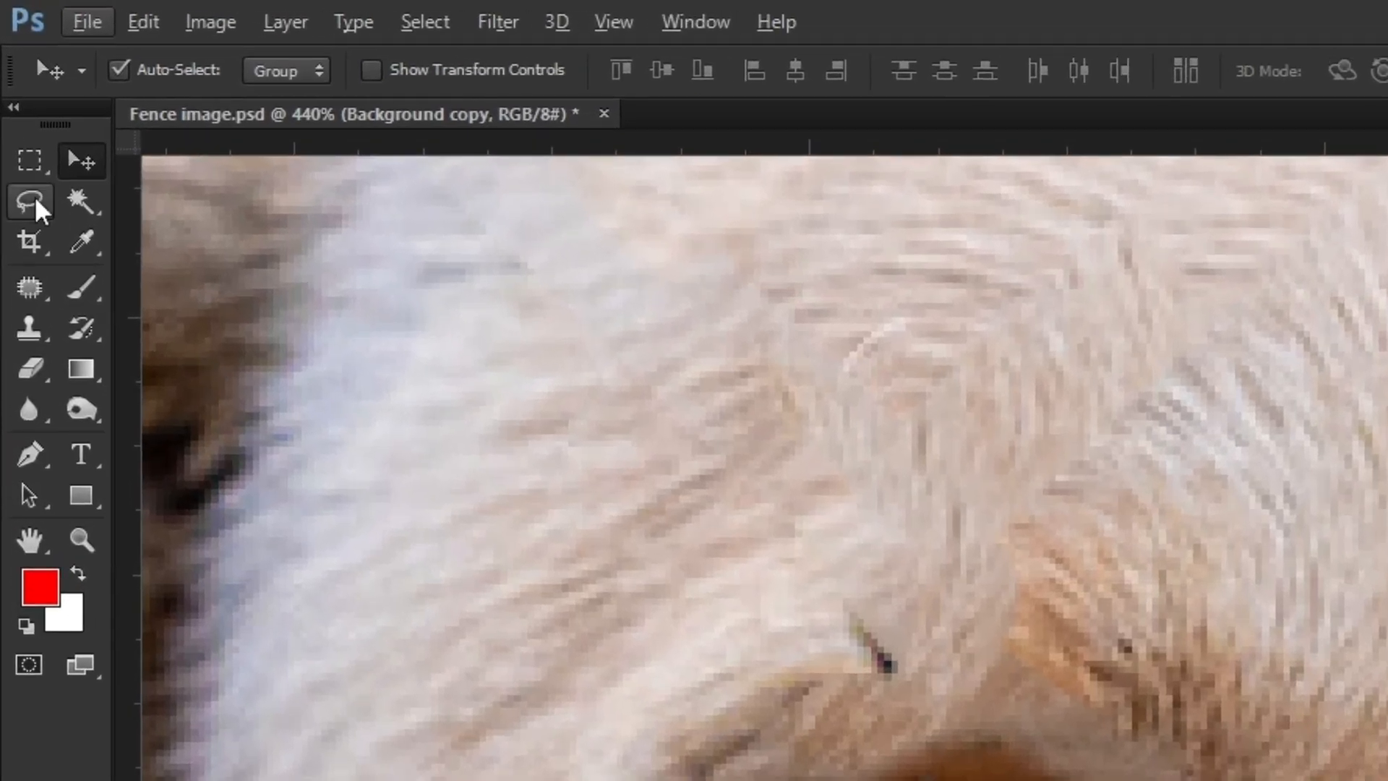
pyautogui.click(14, 93)
pyautogui.click(172, 197)
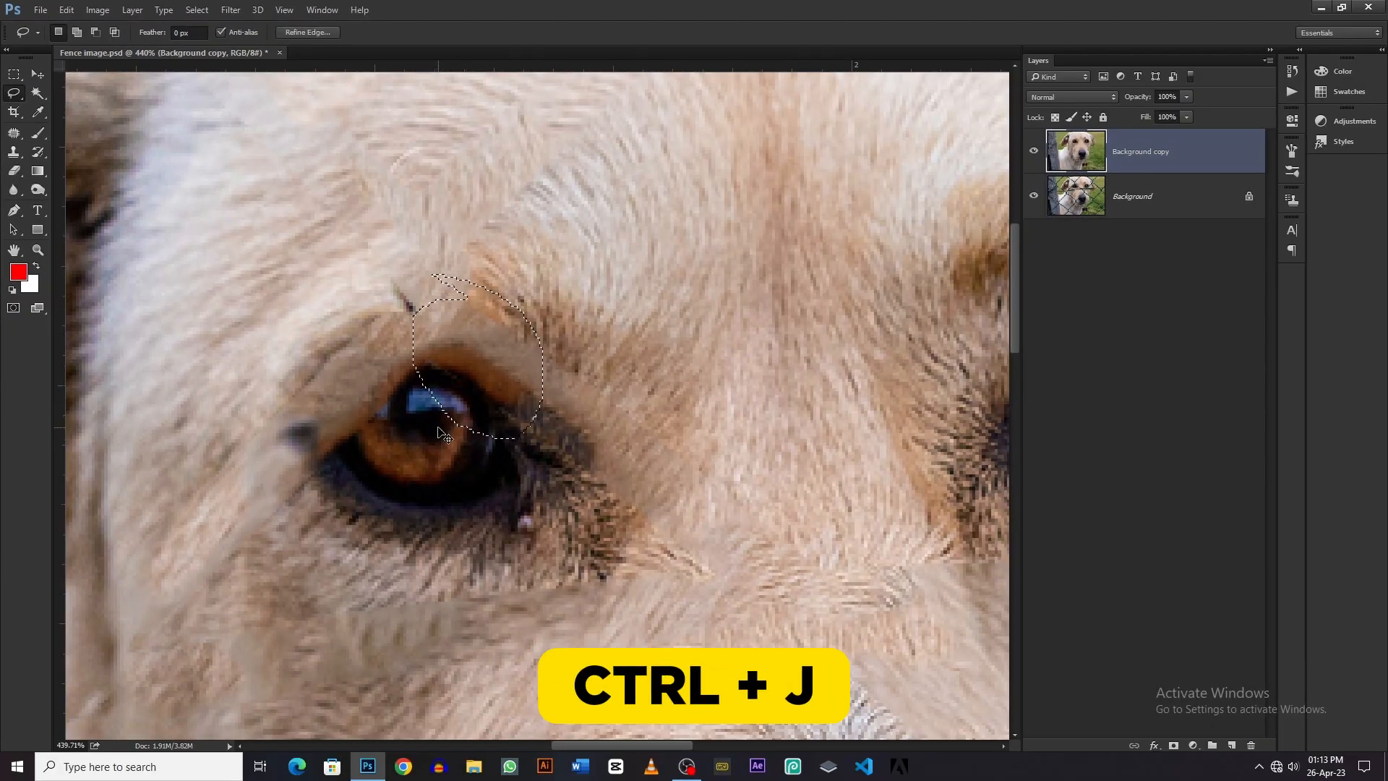
pyautogui.hotkey('ctrl', 'j')
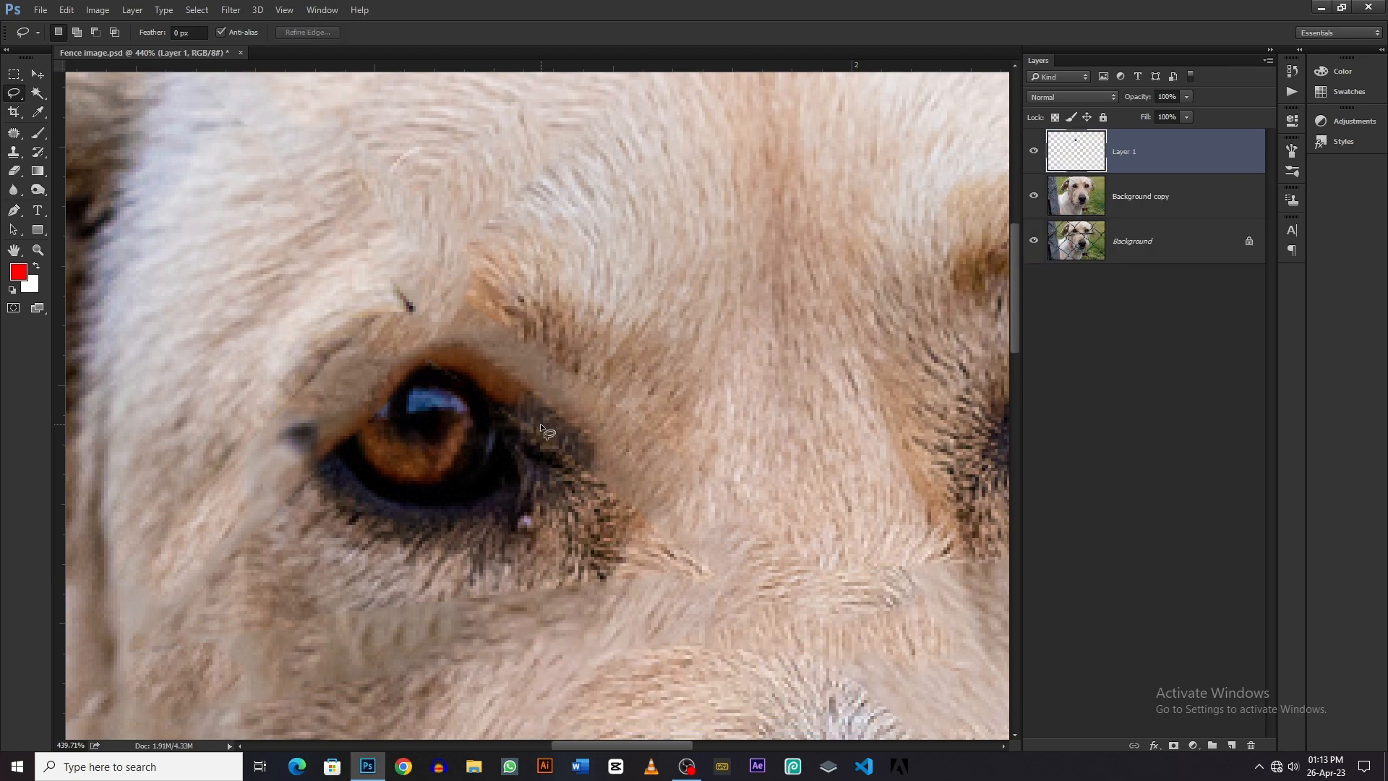
# Step: Flip the copied eyelid piece horizontally and fit it over the eye's damaged outer upper lid, rotated about -8°
pyautogui.hotkey('ctrl', 't')
pyautogui.rightClick(495, 391)
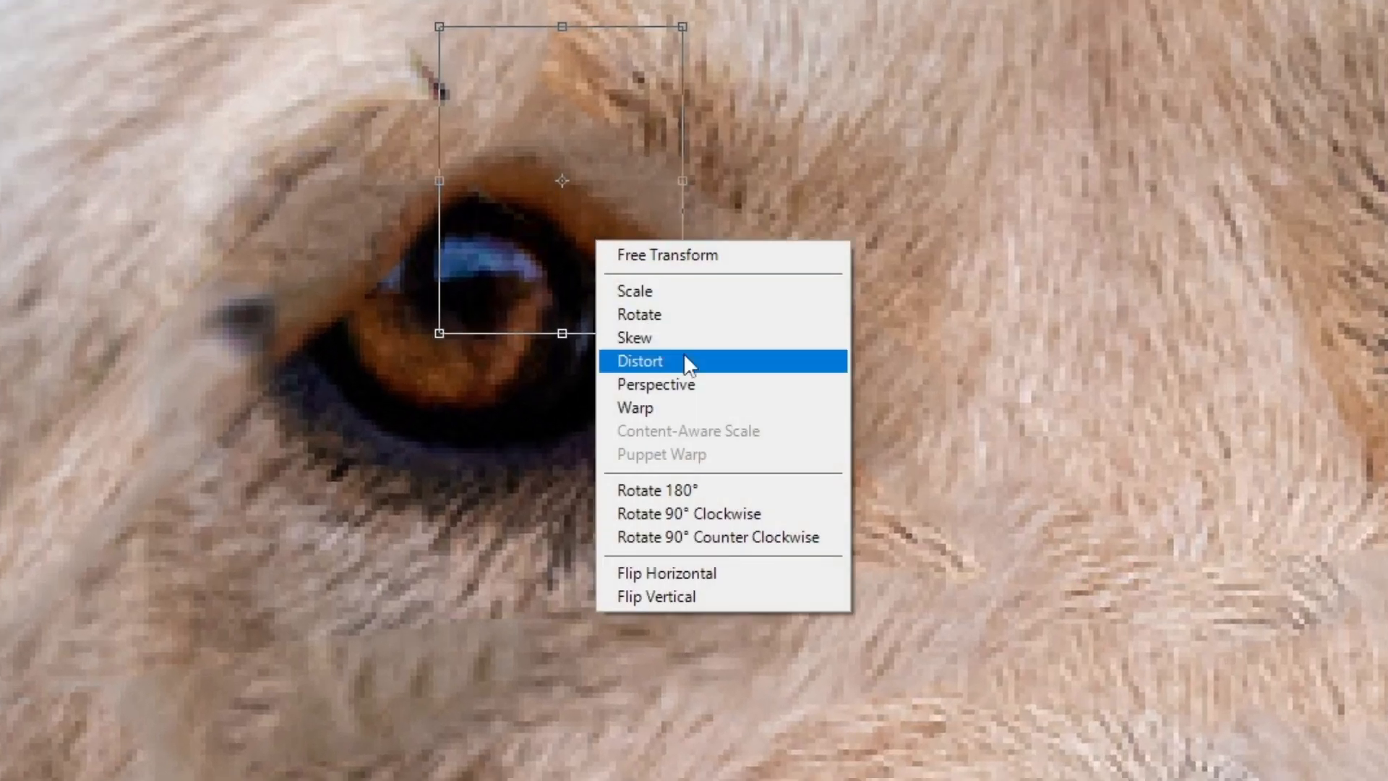
pyautogui.click(751, 571)
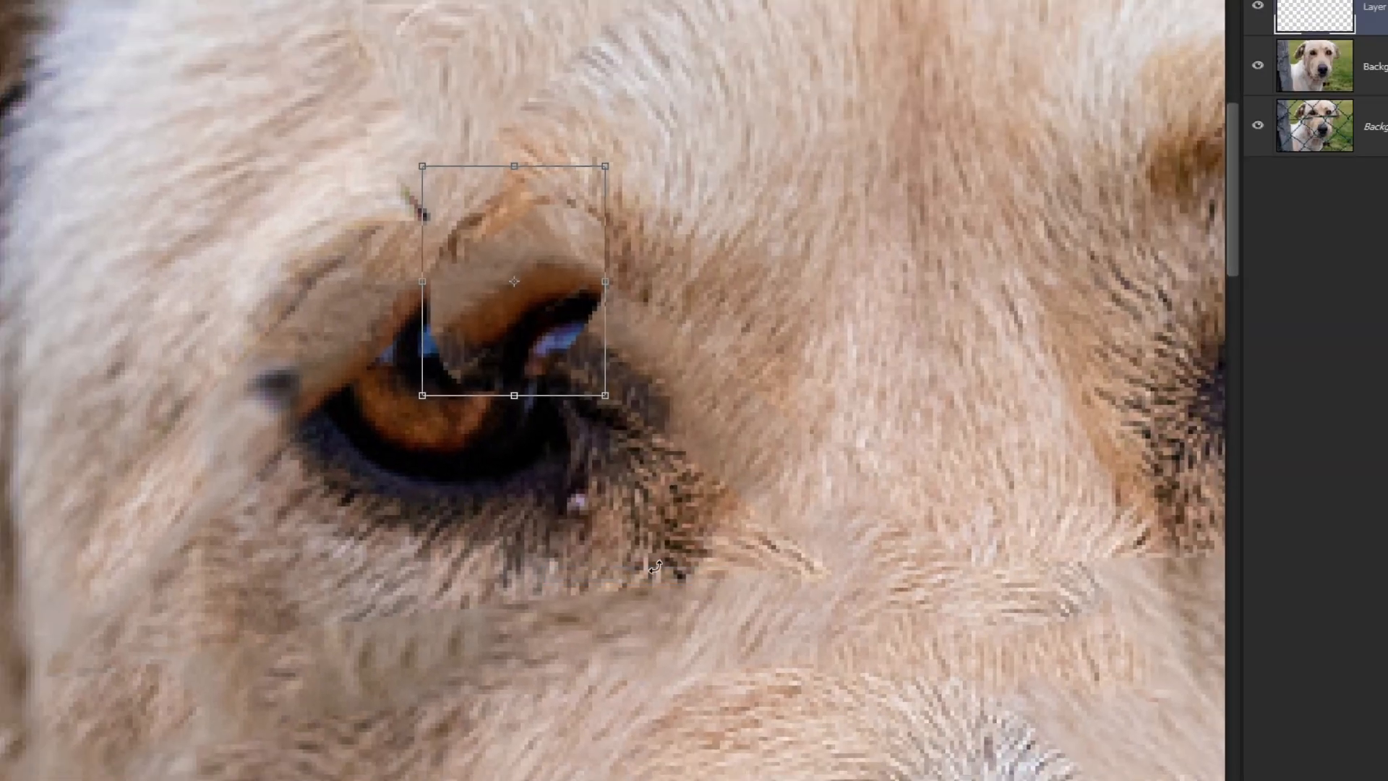
pyautogui.moveTo(517, 335); pyautogui.dragTo(387, 371)
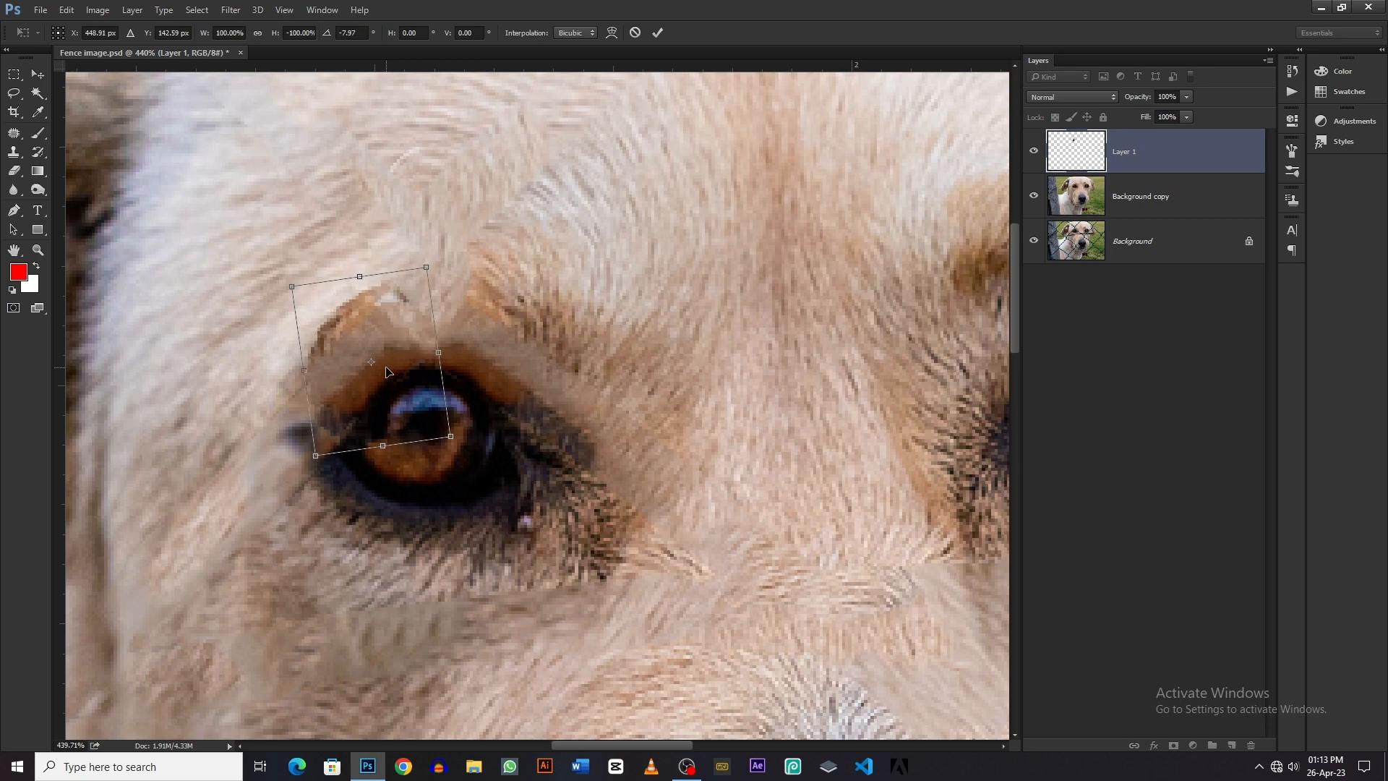
pyautogui.press('Return')
# Step: Set the Eraser flow to 50% and soften the edges of the eyelid patch so it blends into the fur
pyautogui.press('l')
pyautogui.scroll(2, 318, 318)
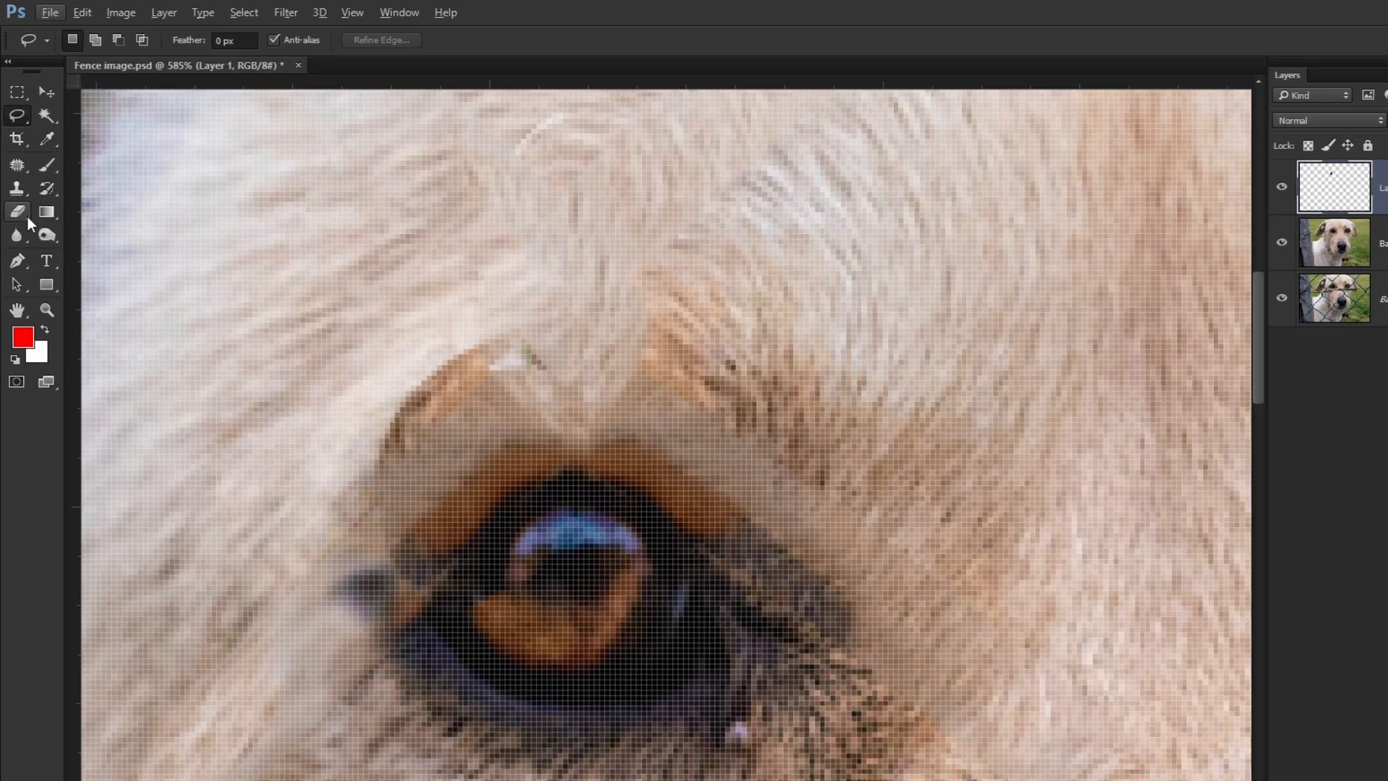
pyautogui.moveTo(14, 171); pyautogui.dragTo(72, 169)
pyautogui.click(615, 64)
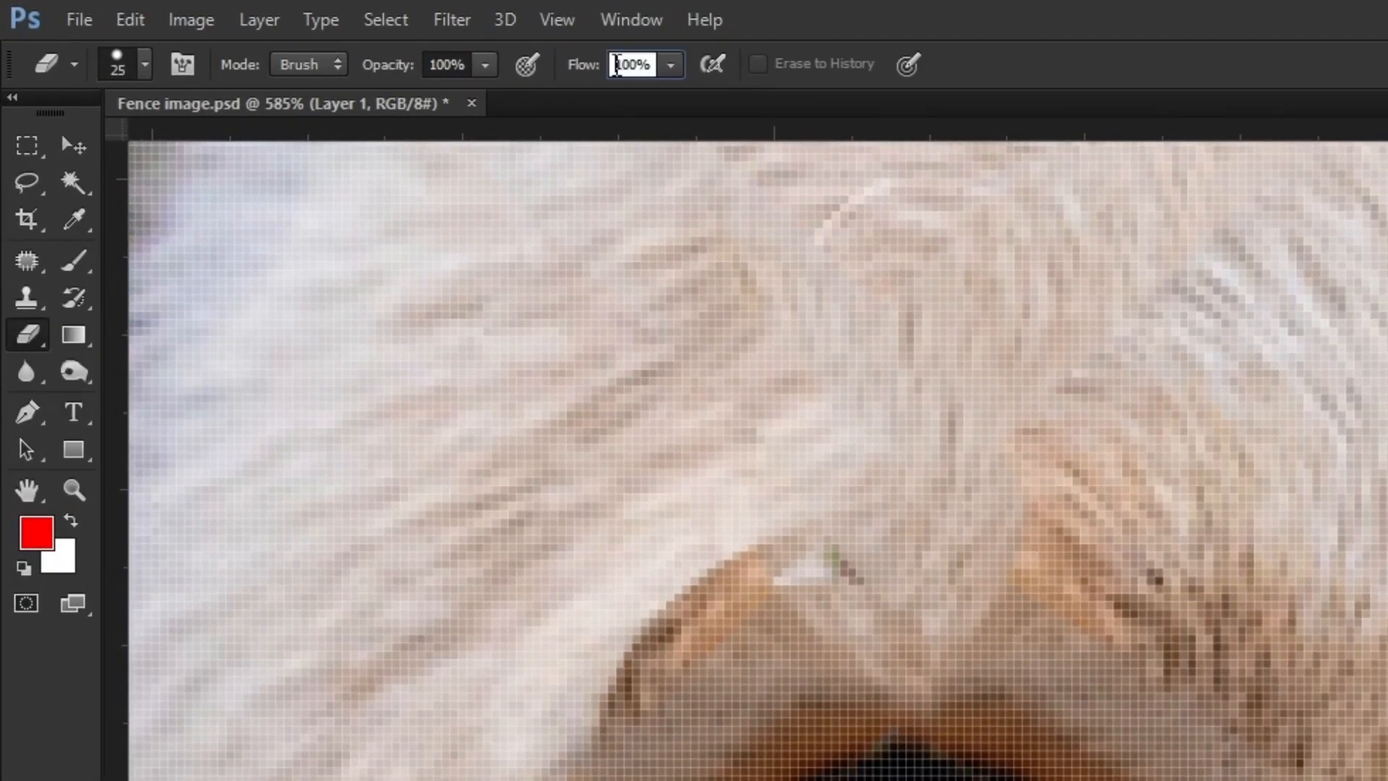
pyautogui.write('50')
pyautogui.press('Return')
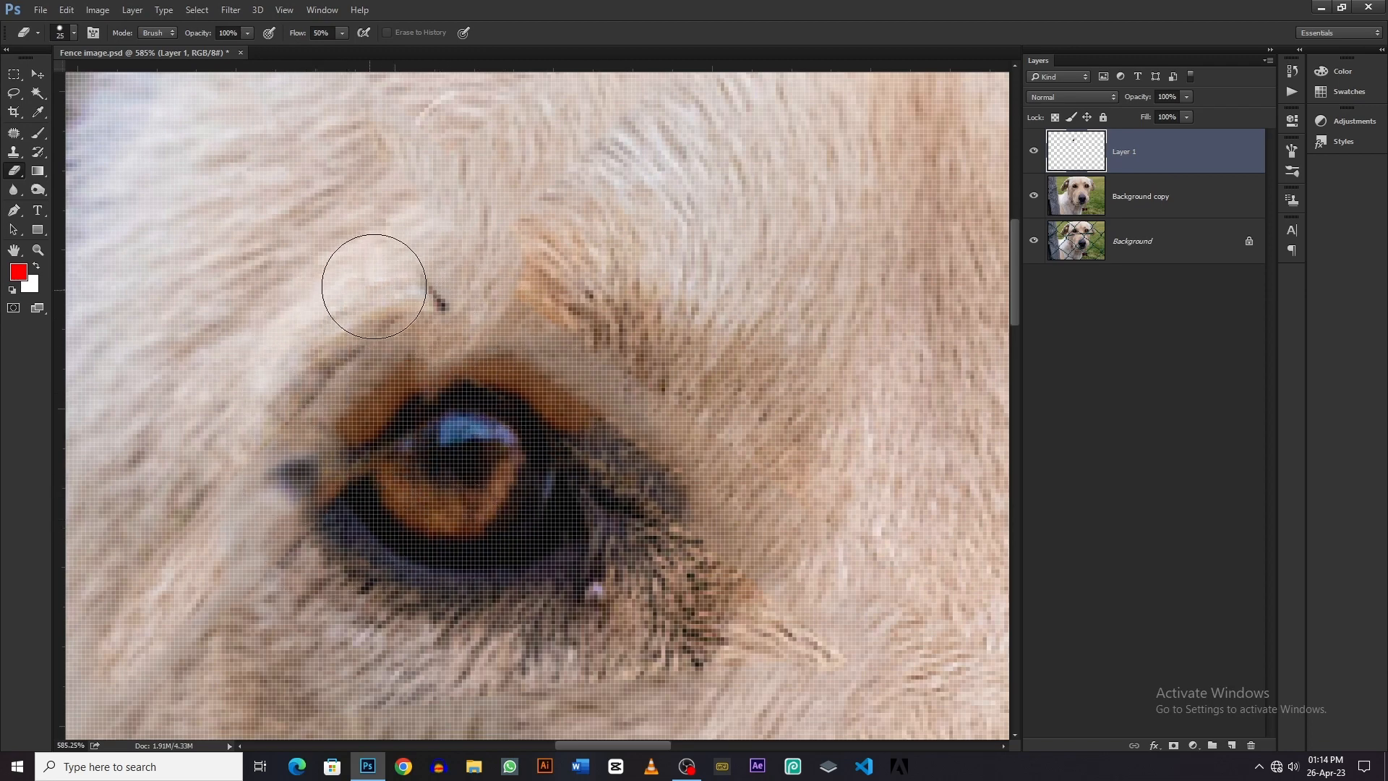
# Step: Check the eyelid patch against the retouched photo and merge Layer 1 with the Background copy layer
pyautogui.click(1033, 155)
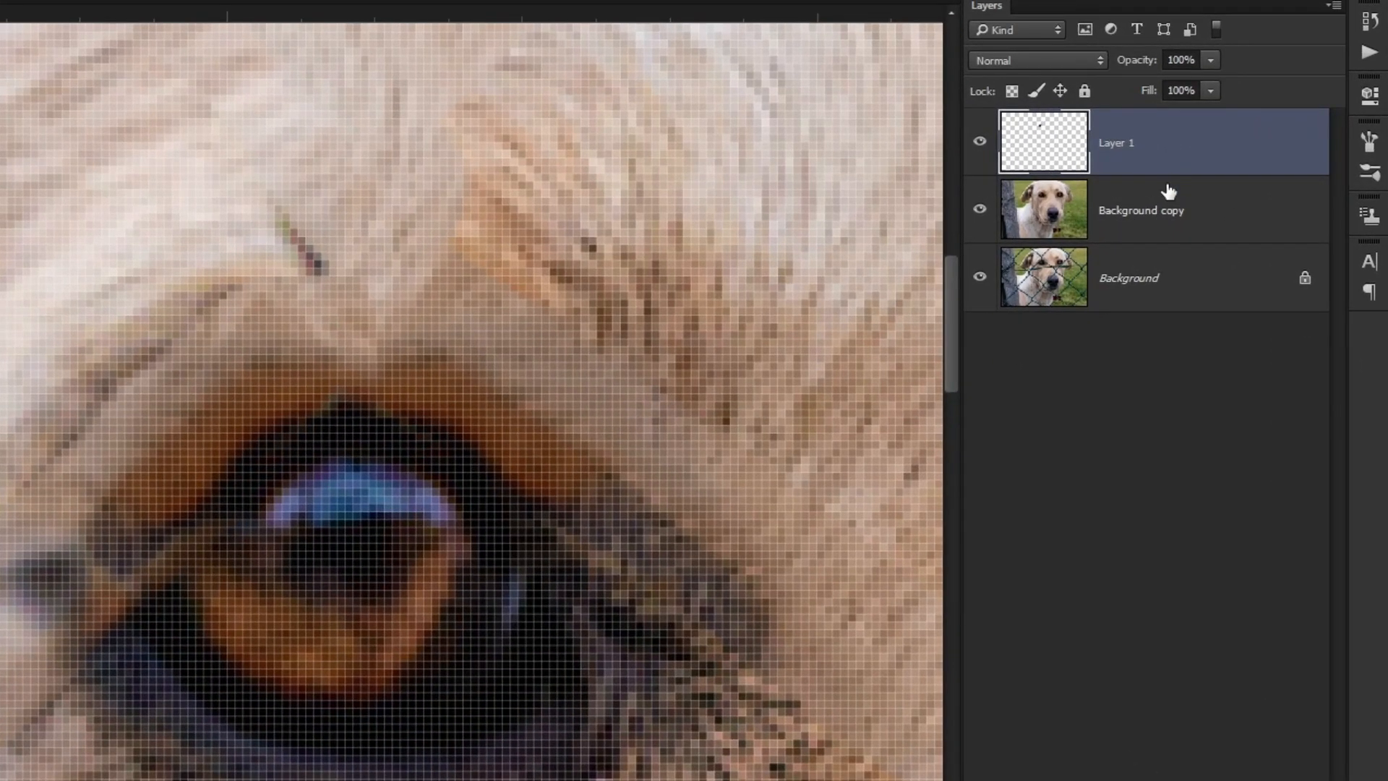
pyautogui.keyDown('ctrl'); pyautogui.click(1210, 204); pyautogui.keyUp('ctrl')
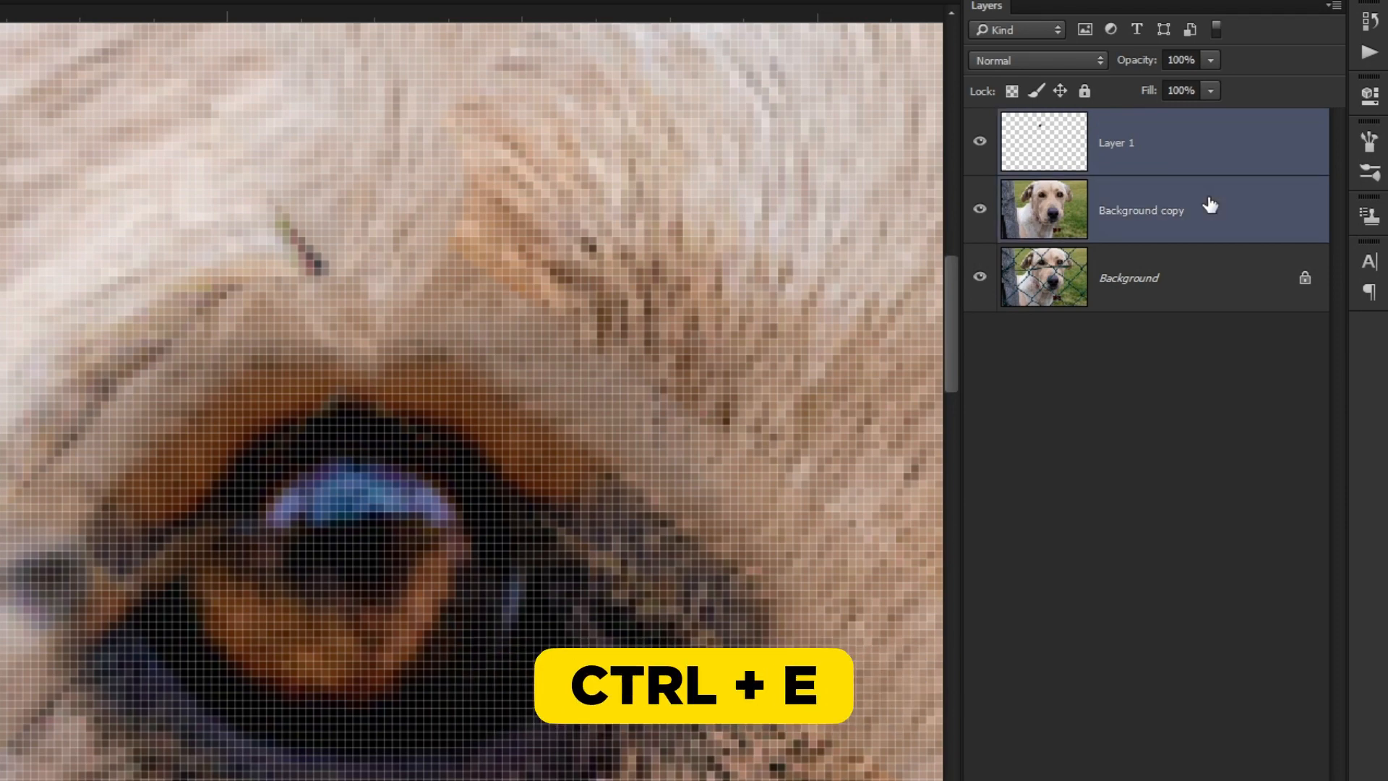
pyautogui.hotkey('ctrl', 'e')
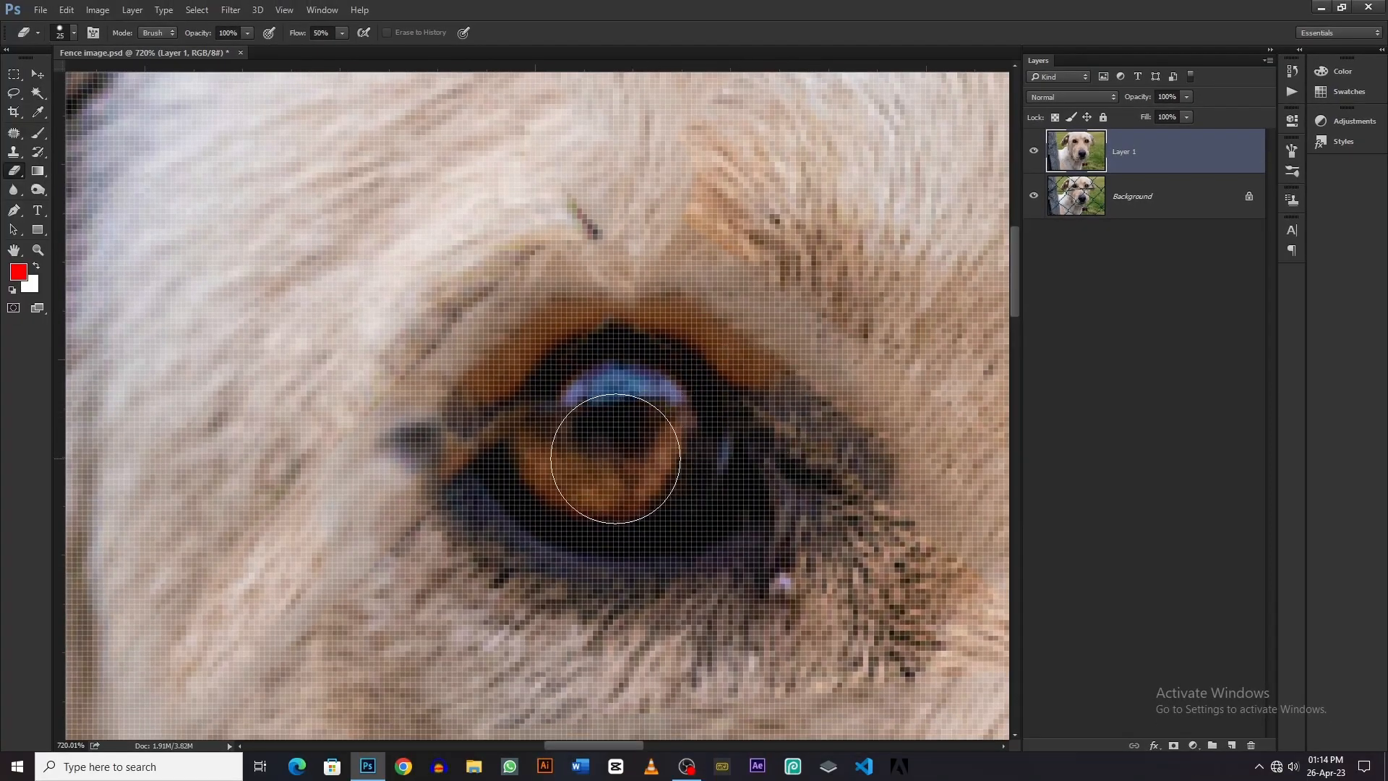
# Step: Reduce the Clone Stamp brush to 11 px and rebuild the dark rim at the outer corner of the eye nearest the post
pyautogui.scroll(3, 553, 434)
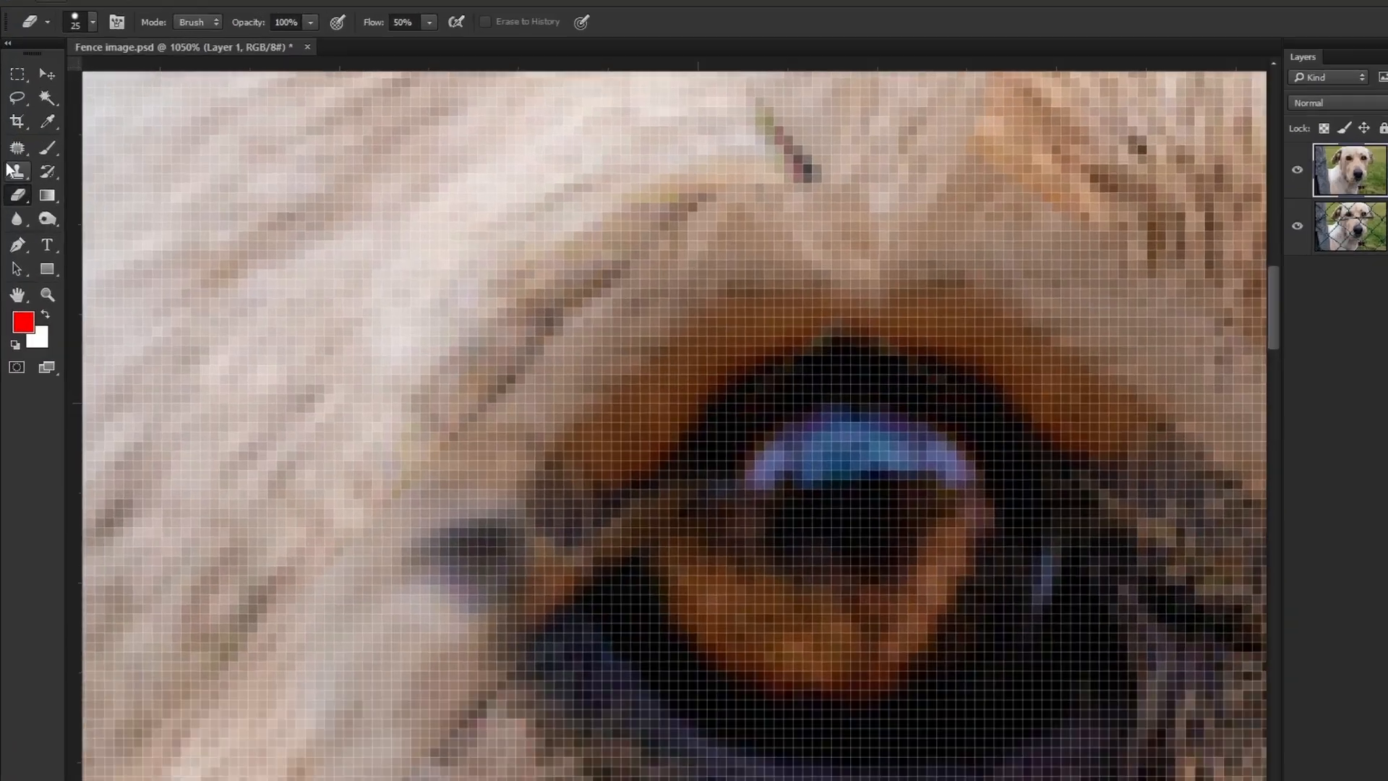
pyautogui.rightClick(14, 152)
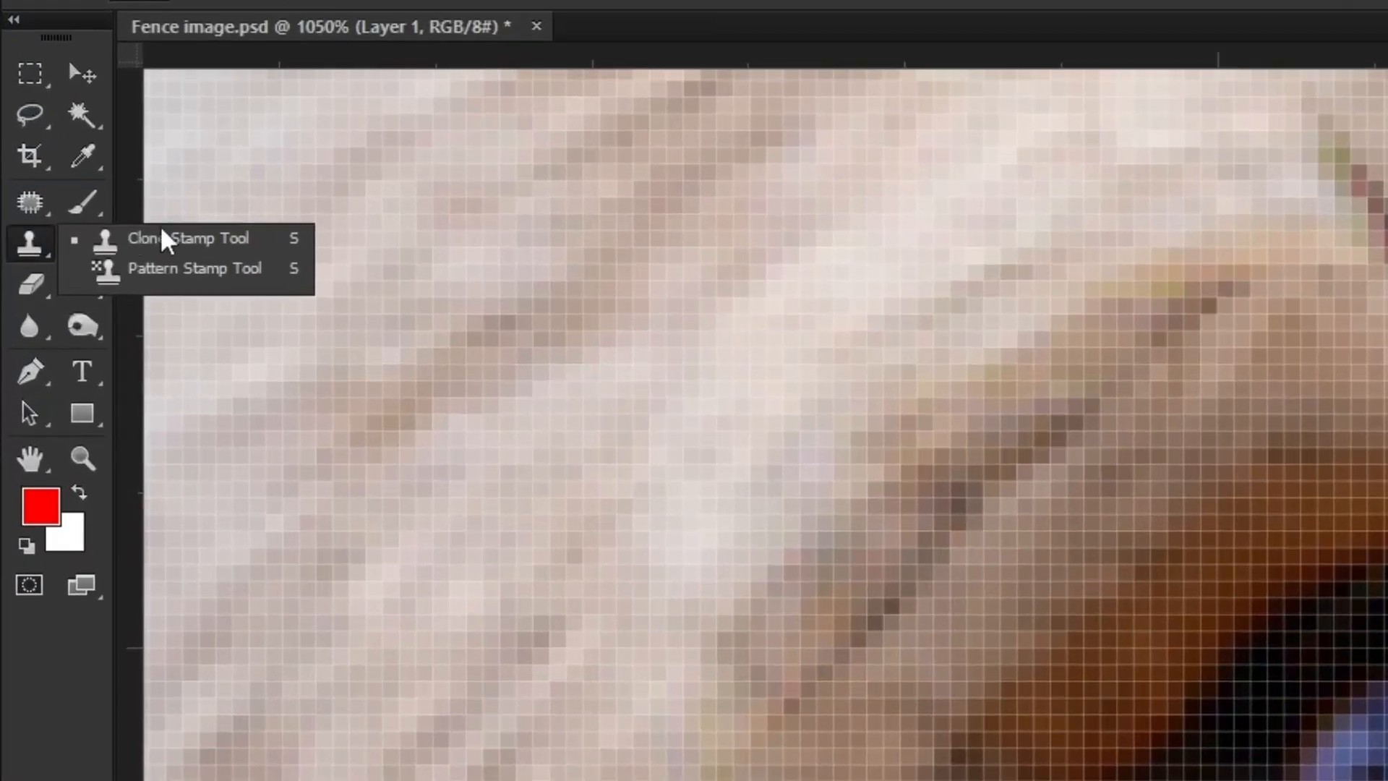
pyautogui.click(97, 152)
pyautogui.scroll(4, 899, 685)
pyautogui.moveTo(877, 680); pyautogui.dragTo(705, 654)
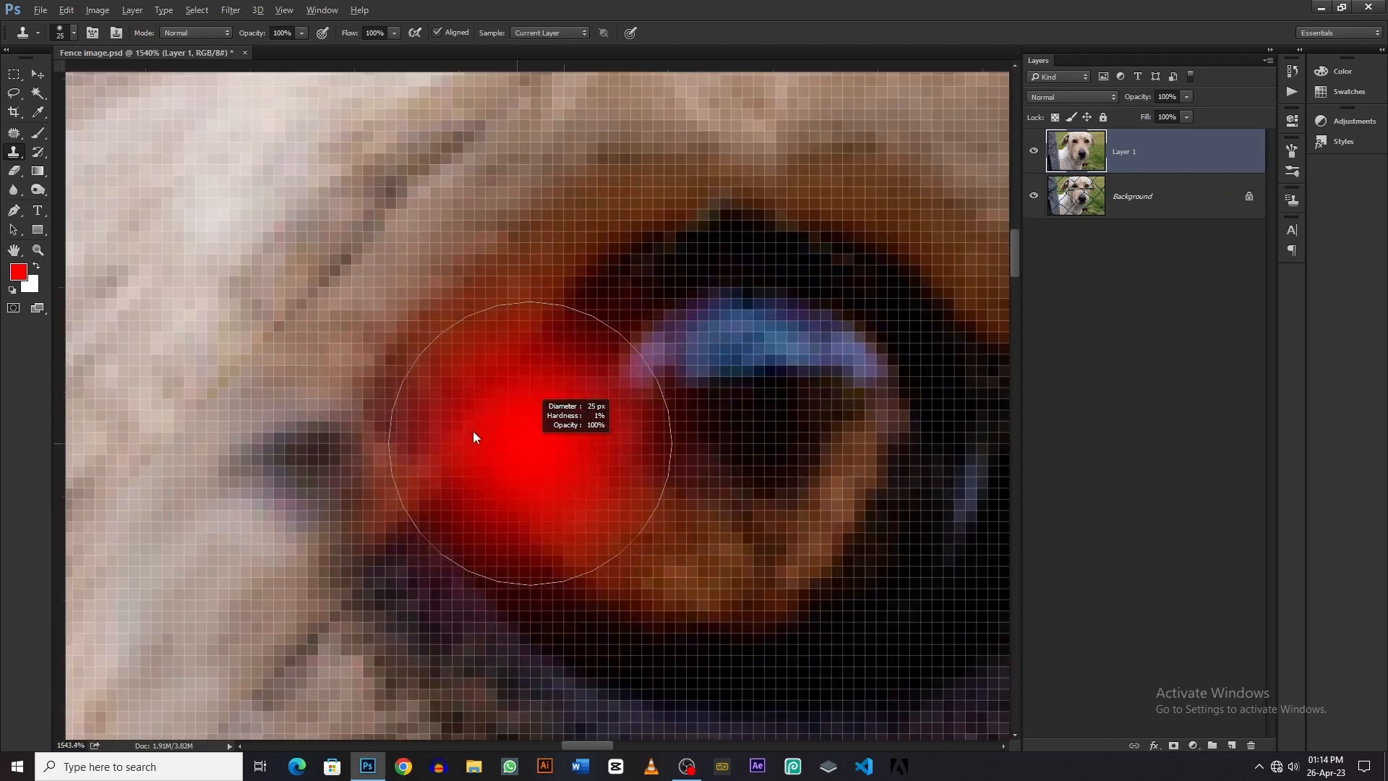
pyautogui.moveTo(486, 406)
pyautogui.mouseDown()
pyautogui.moveTo(459, 462)
pyautogui.moveTo(505, 418)
pyautogui.mouseUp()
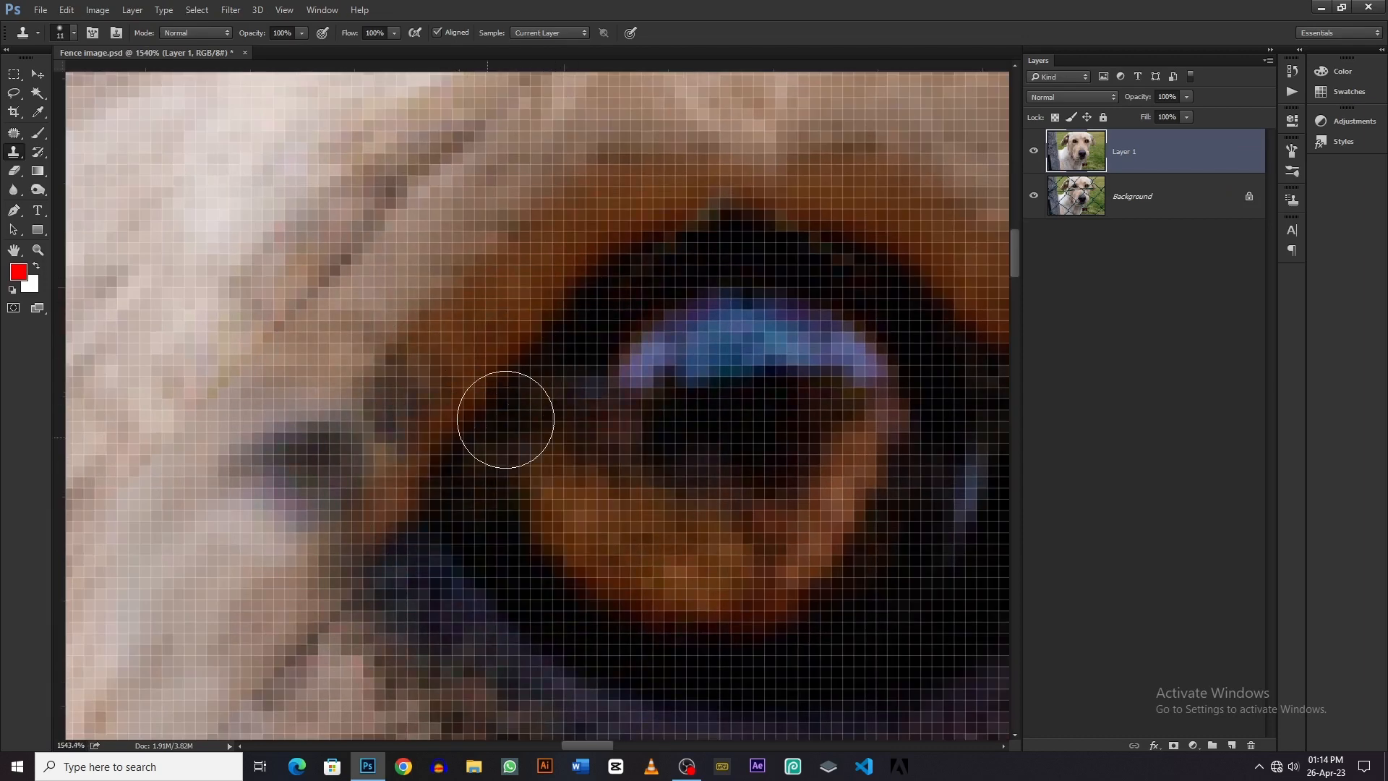
pyautogui.keyDown('alt'); pyautogui.click(460, 477); pyautogui.keyUp('alt')
pyautogui.moveTo(442, 473); pyautogui.dragTo(414, 463)
# Step: Clone clean light fur with a 20 px brush over the dark smudge beside the eye's outer corner and the stray marks above its lid
pyautogui.moveTo(380, 403); pyautogui.dragTo(391, 729)
pyautogui.moveTo(495, 341)
pyautogui.mouseDown()
pyautogui.moveTo(545, 356)
pyautogui.moveTo(542, 386)
pyautogui.mouseUp()
pyautogui.keyDown('alt'); pyautogui.click(650, 324); pyautogui.keyUp('alt')
pyautogui.keyDown('alt'); pyautogui.click(428, 326); pyautogui.keyUp('alt')
pyautogui.moveTo(454, 431)
pyautogui.mouseDown()
pyautogui.moveTo(376, 509)
pyautogui.moveTo(539, 406)
pyautogui.moveTo(592, 312)
pyautogui.mouseUp()
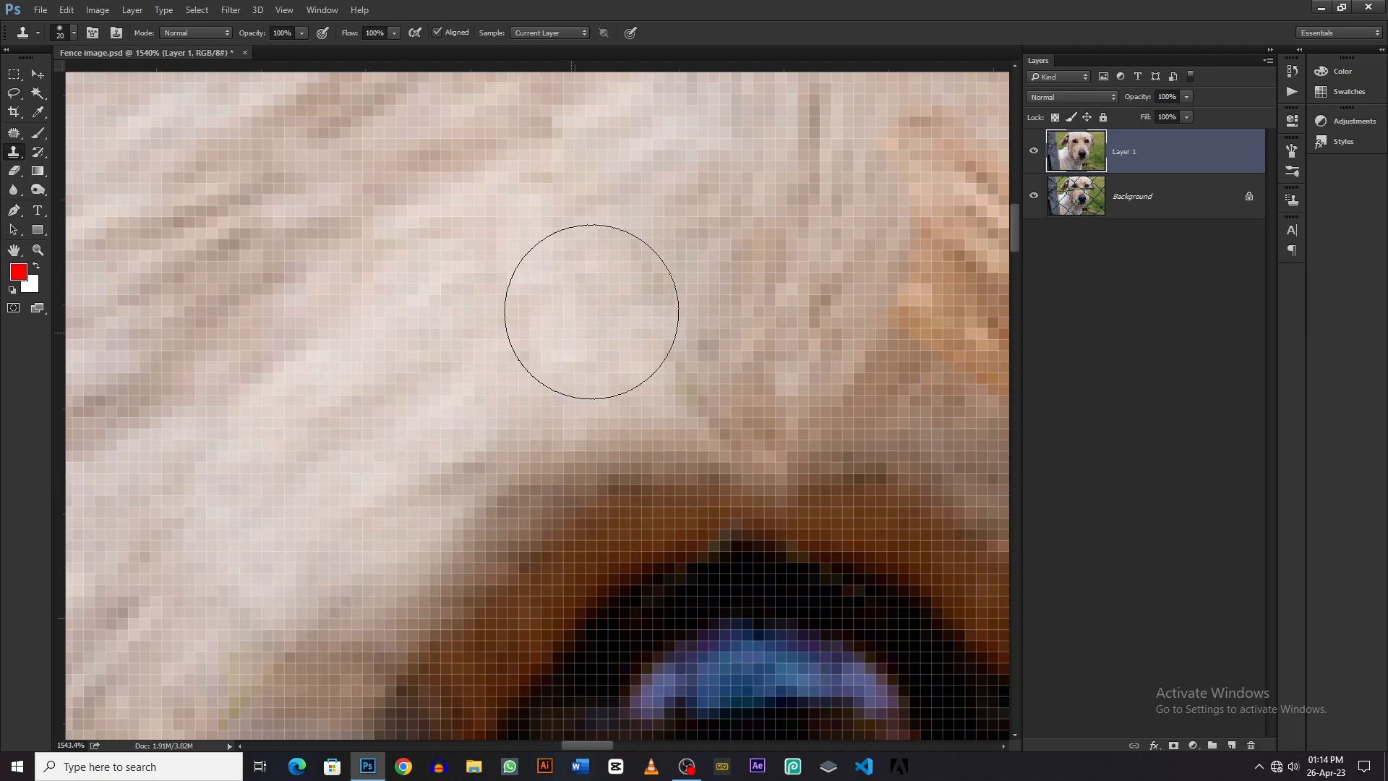
pyautogui.scroll(-15, 542, 377)
pyautogui.scroll(10, 640, 445)
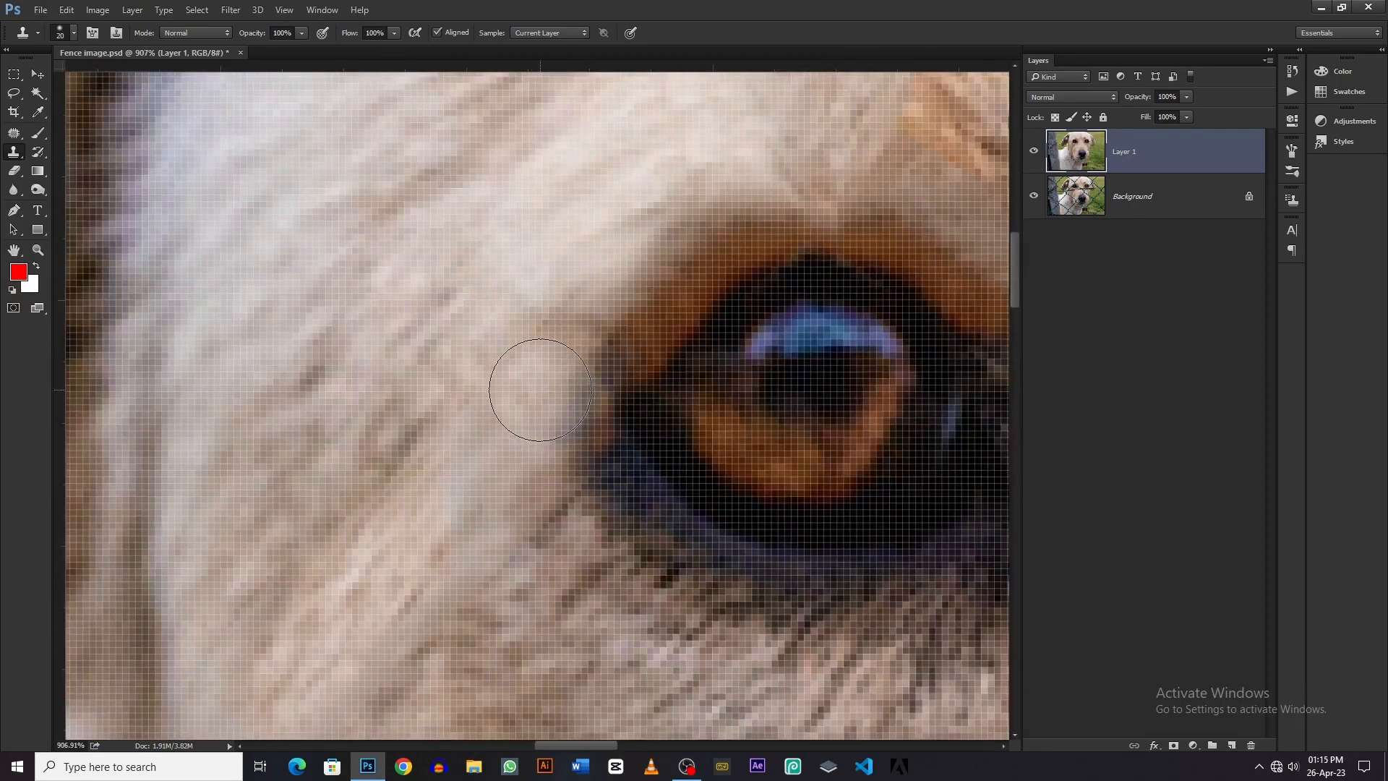
pyautogui.scroll(-8, 542, 519)
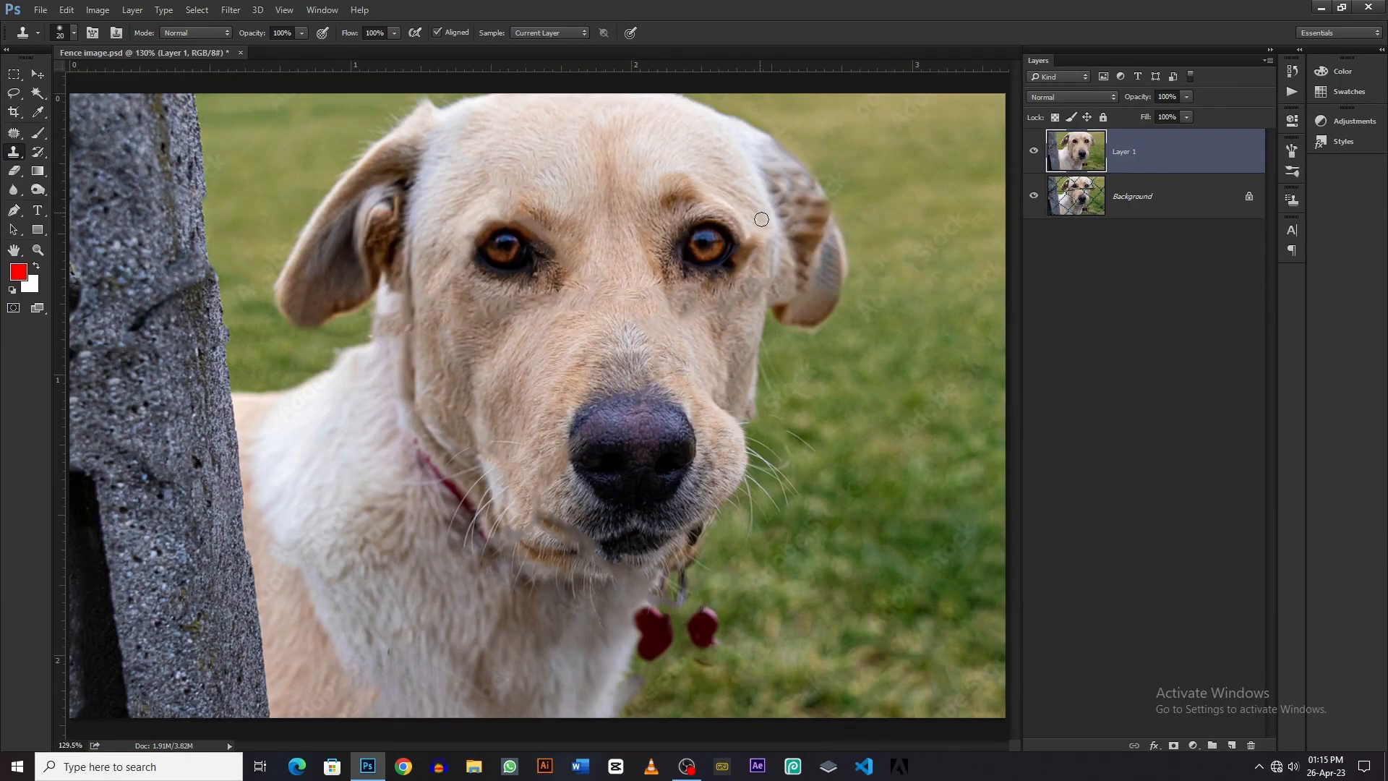
# Step: Clone sharp muzzle fur over the blurred strip along the muzzle's lower edge beside the mouth
pyautogui.scroll(10, 605, 453)
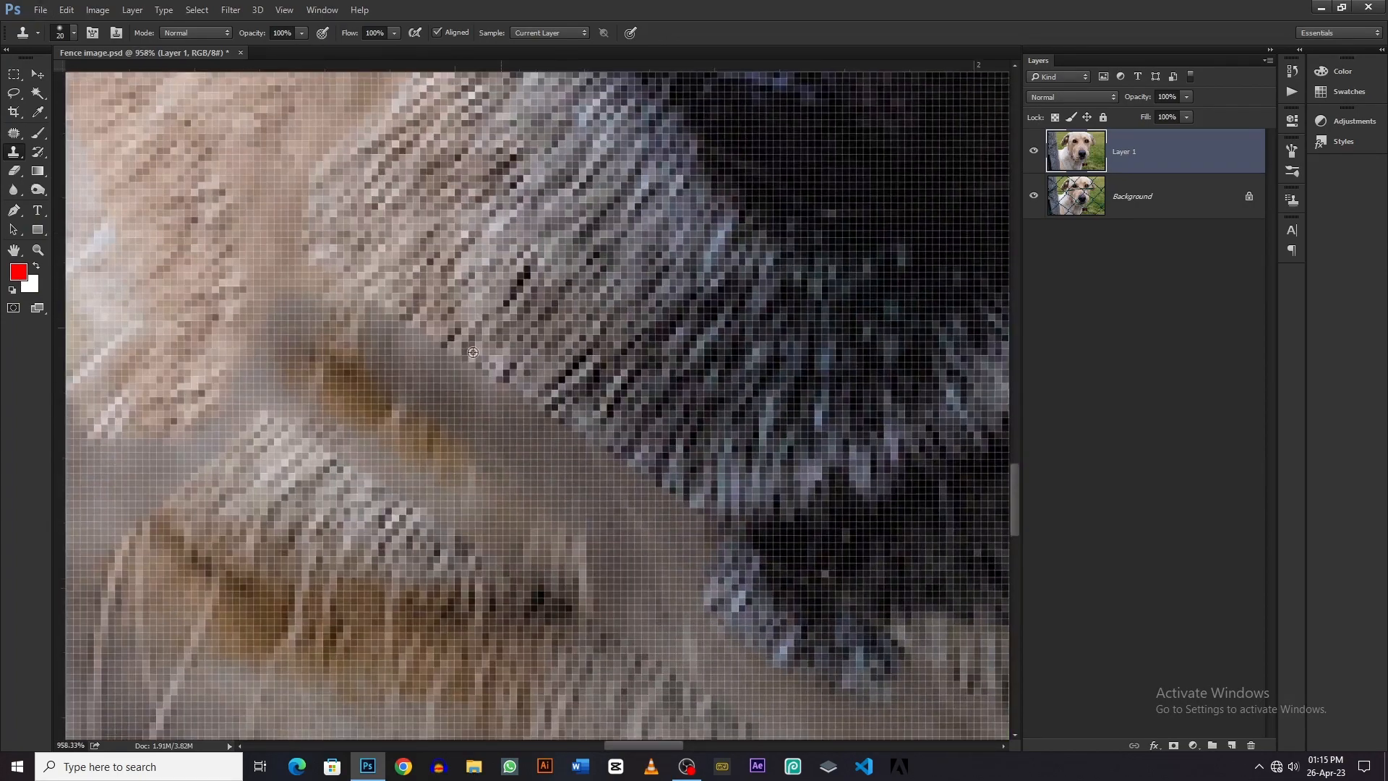
pyautogui.keyDown('alt'); pyautogui.click(472, 352); pyautogui.keyUp('alt')
pyautogui.moveTo(439, 376)
pyautogui.mouseDown()
pyautogui.moveTo(418, 459)
pyautogui.moveTo(692, 542)
pyautogui.mouseUp()
pyautogui.moveTo(472, 385)
pyautogui.mouseDown()
pyautogui.moveTo(430, 323)
pyautogui.moveTo(195, 203)
pyautogui.mouseUp()
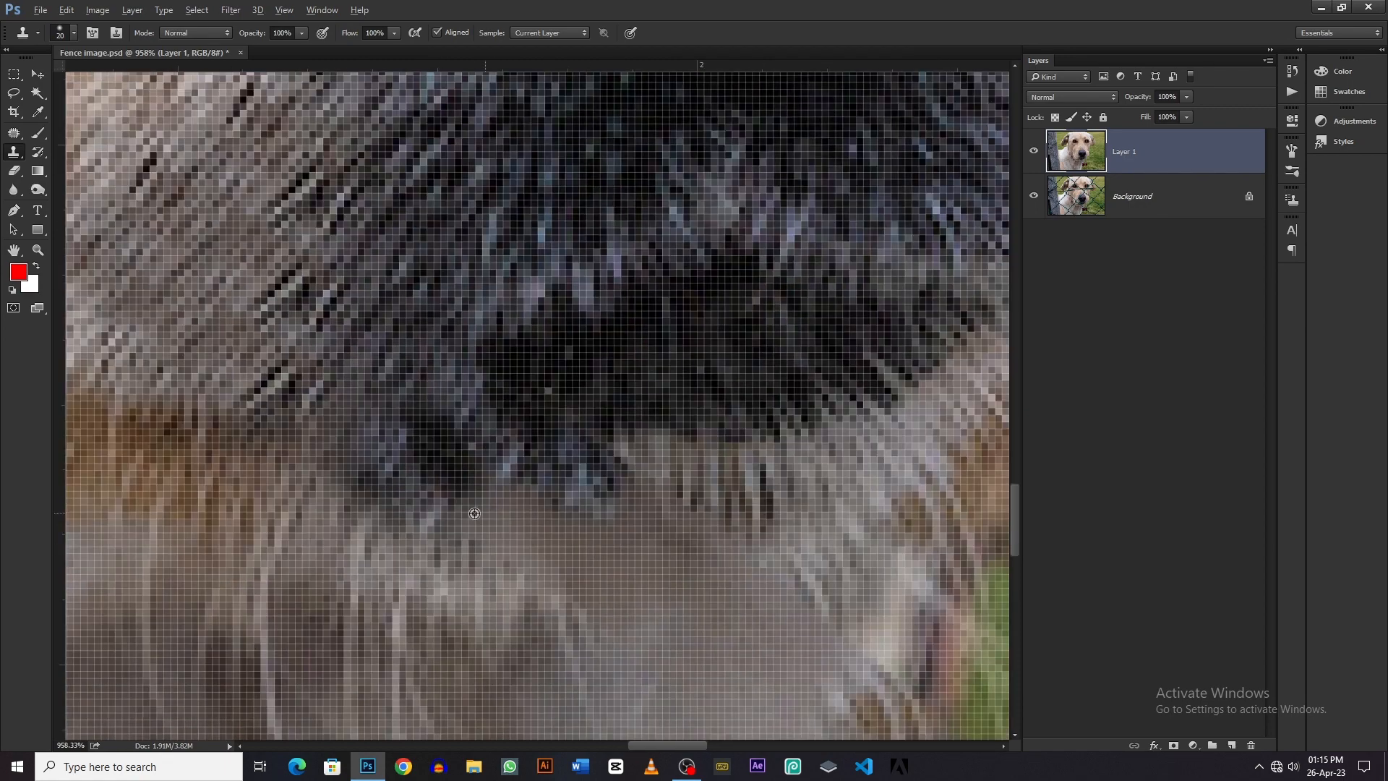
# Step: Clone dark and pale fur over the smeared area beneath the mouth to rebuild the chin
pyautogui.keyDown('alt'); pyautogui.click(474, 513); pyautogui.keyUp('alt')
pyautogui.moveTo(533, 516); pyautogui.dragTo(629, 550)
pyautogui.moveTo(636, 571); pyautogui.dragTo(575, 434)
pyautogui.moveTo(616, 444); pyautogui.dragTo(681, 465)
pyautogui.moveTo(723, 636); pyautogui.dragTo(601, 292)
pyautogui.scroll(-6, 571, 376)
# Step: Compare the broken red collar tag with the original photo and clone grass over its pieces to remove them
pyautogui.moveTo(761, 431); pyautogui.dragTo(628, 430)
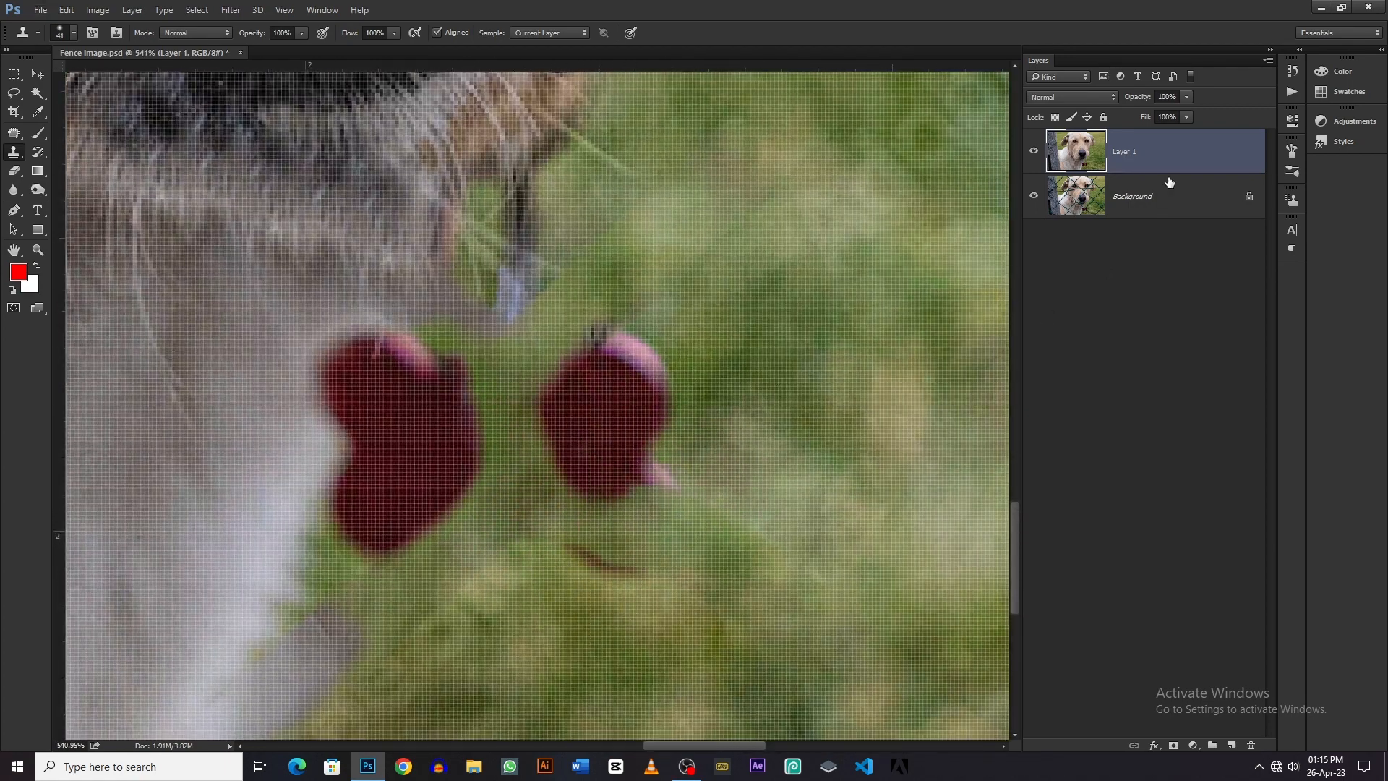
pyautogui.click(1035, 151)
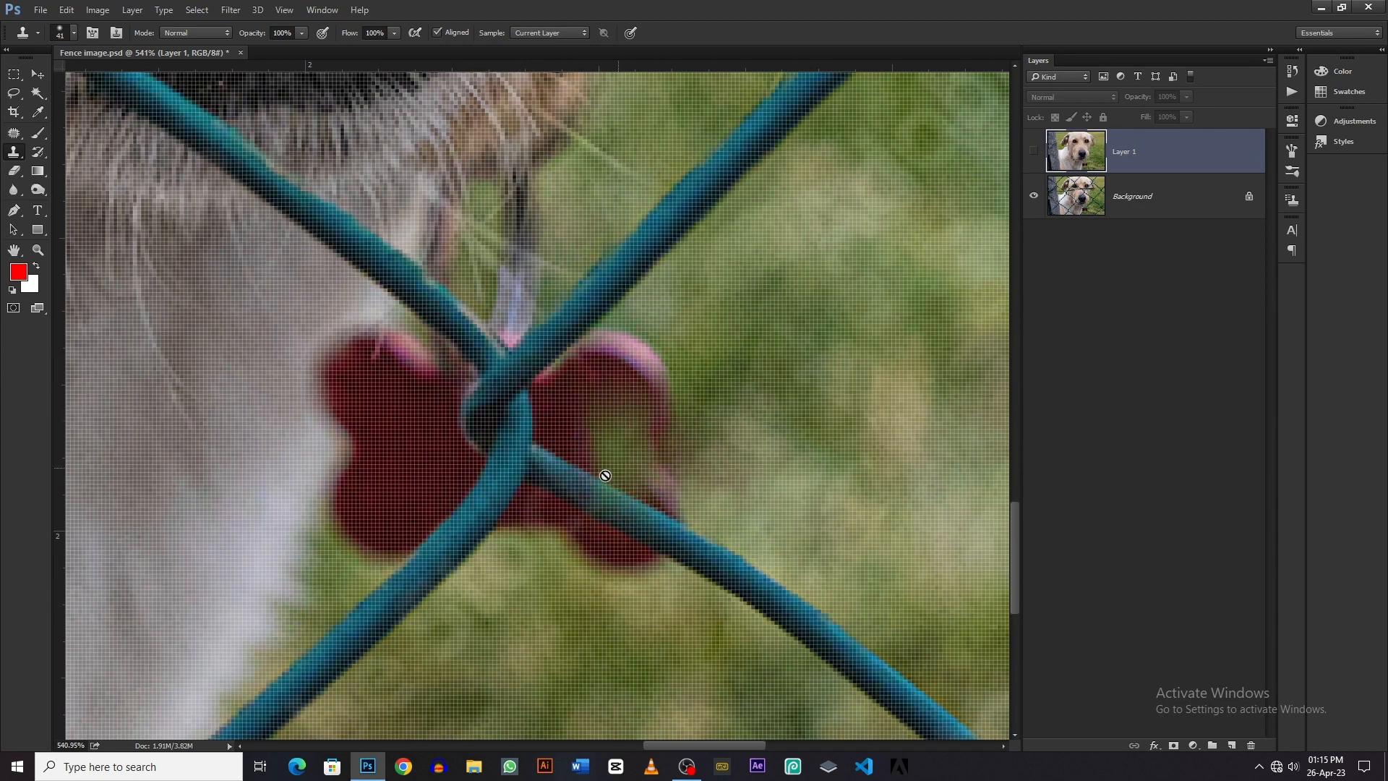
pyautogui.click(1035, 150)
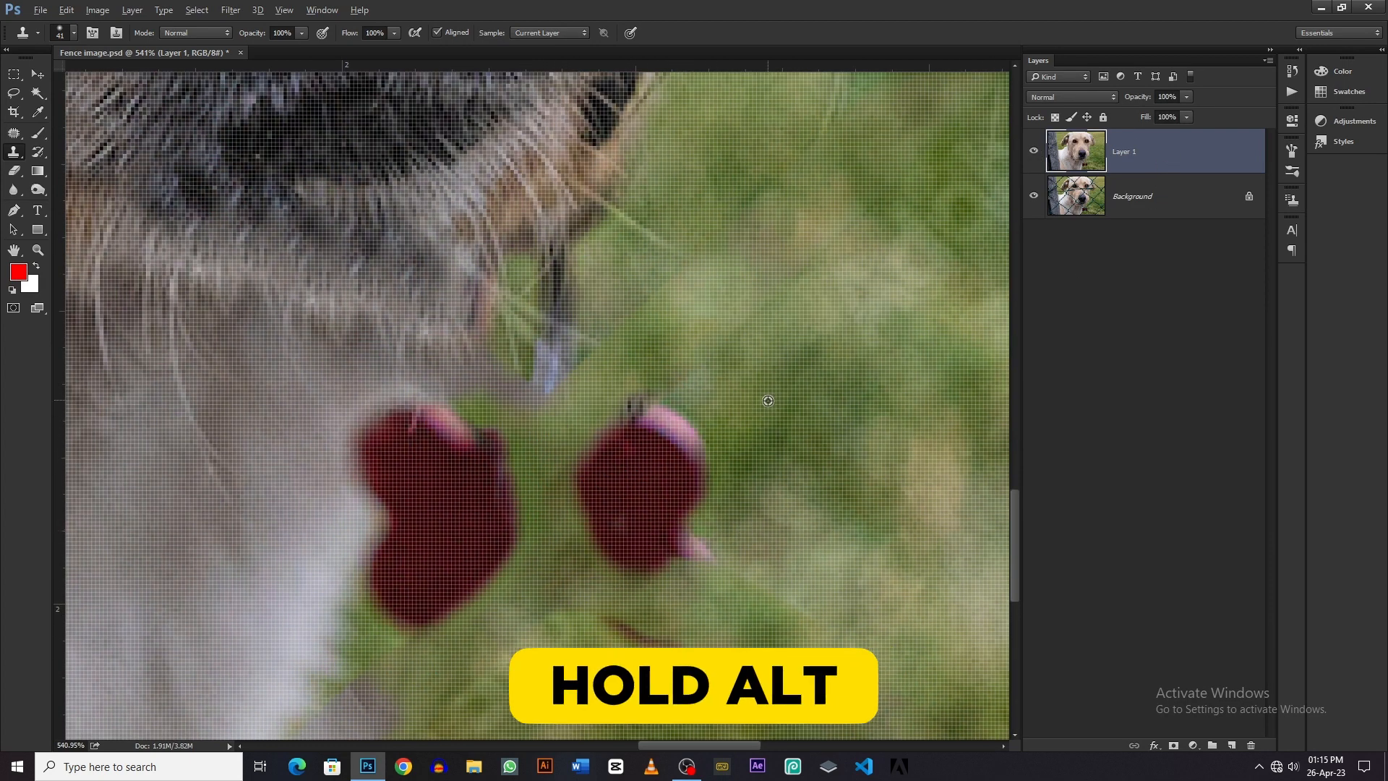
pyautogui.keyDown('alt'); pyautogui.click(767, 400); pyautogui.keyUp('alt')
pyautogui.moveTo(696, 419)
pyautogui.mouseDown()
pyautogui.moveTo(635, 448)
pyautogui.moveTo(650, 449)
pyautogui.moveTo(640, 455)
pyautogui.moveTo(660, 548)
pyautogui.moveTo(619, 557)
pyautogui.mouseUp()
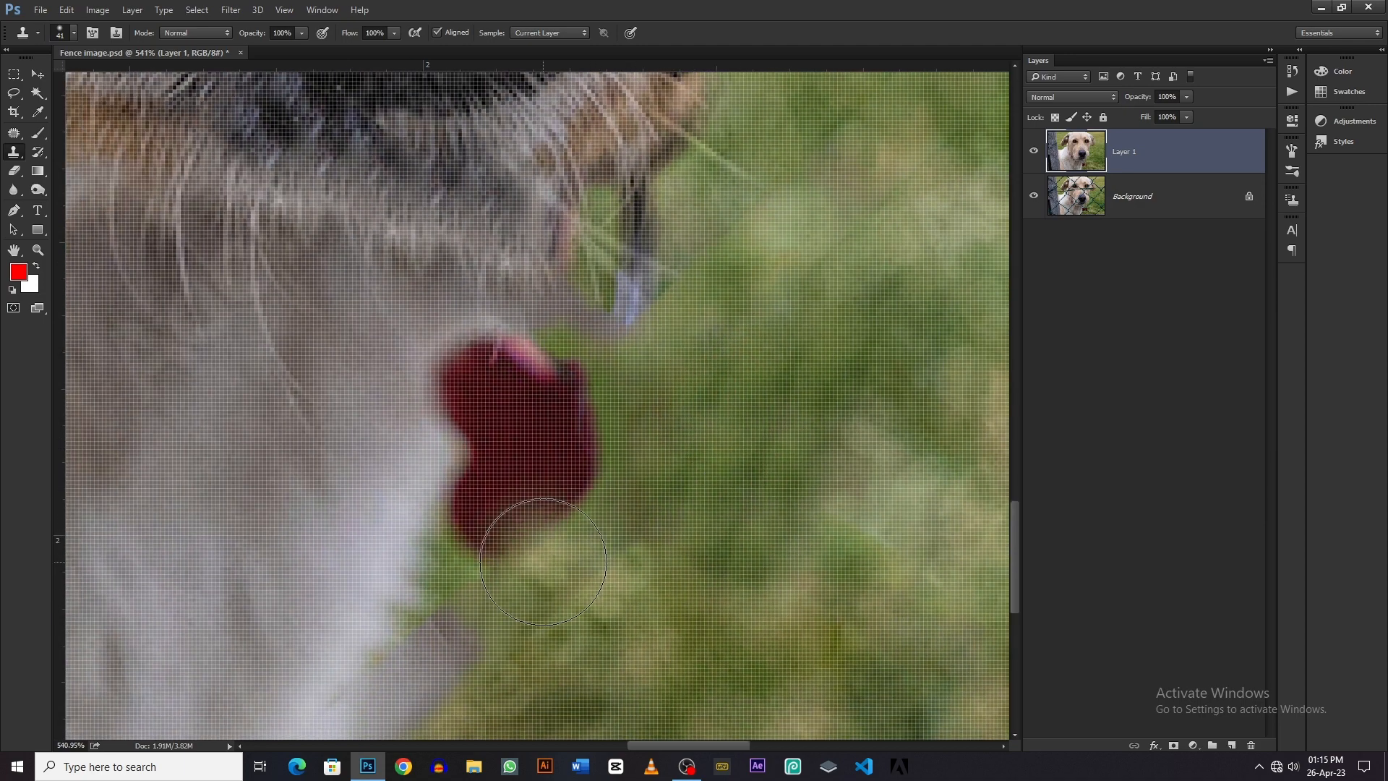
pyautogui.moveTo(527, 511); pyautogui.dragTo(627, 539)
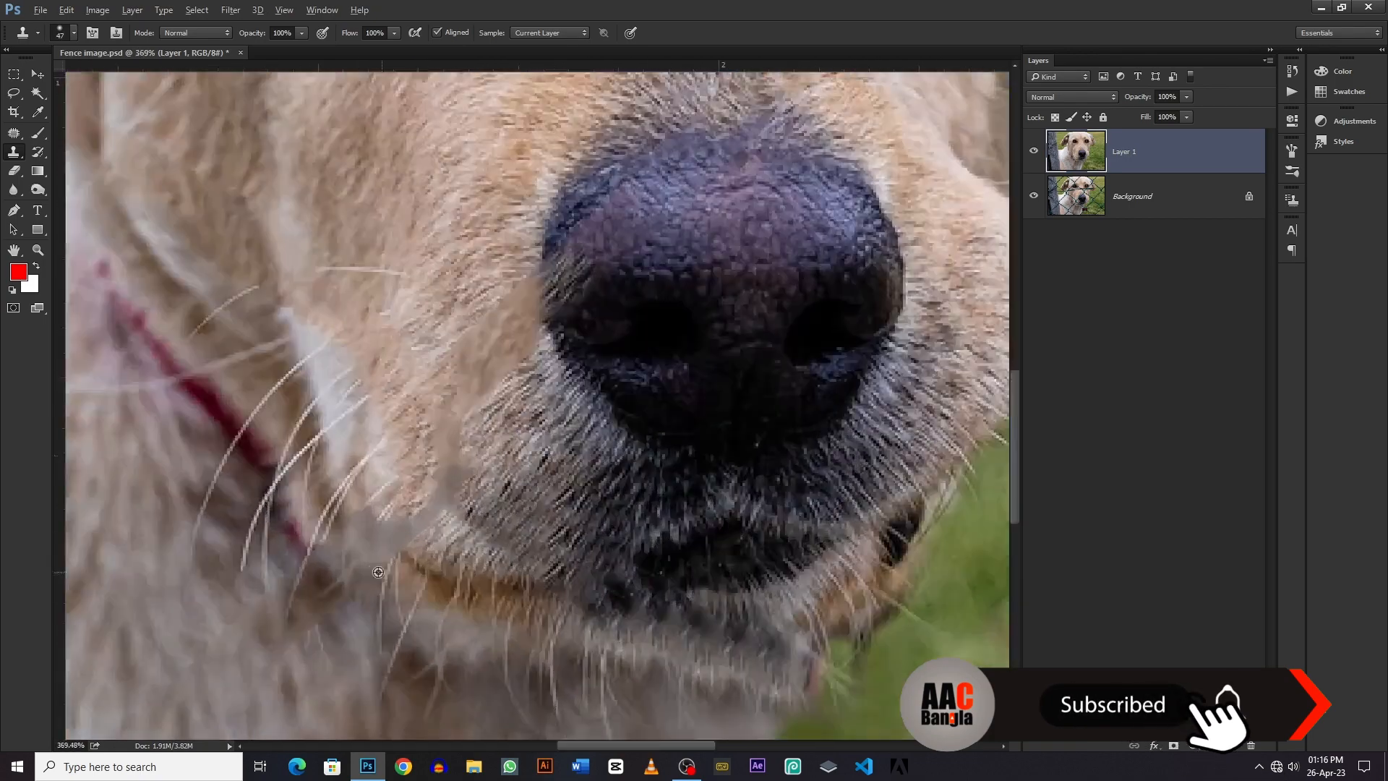
# Step: Clone fur with a 27 px brush over the blurred patch beside the mouth corner, near the whiskers and collar
pyautogui.scroll(5, 333, 516)
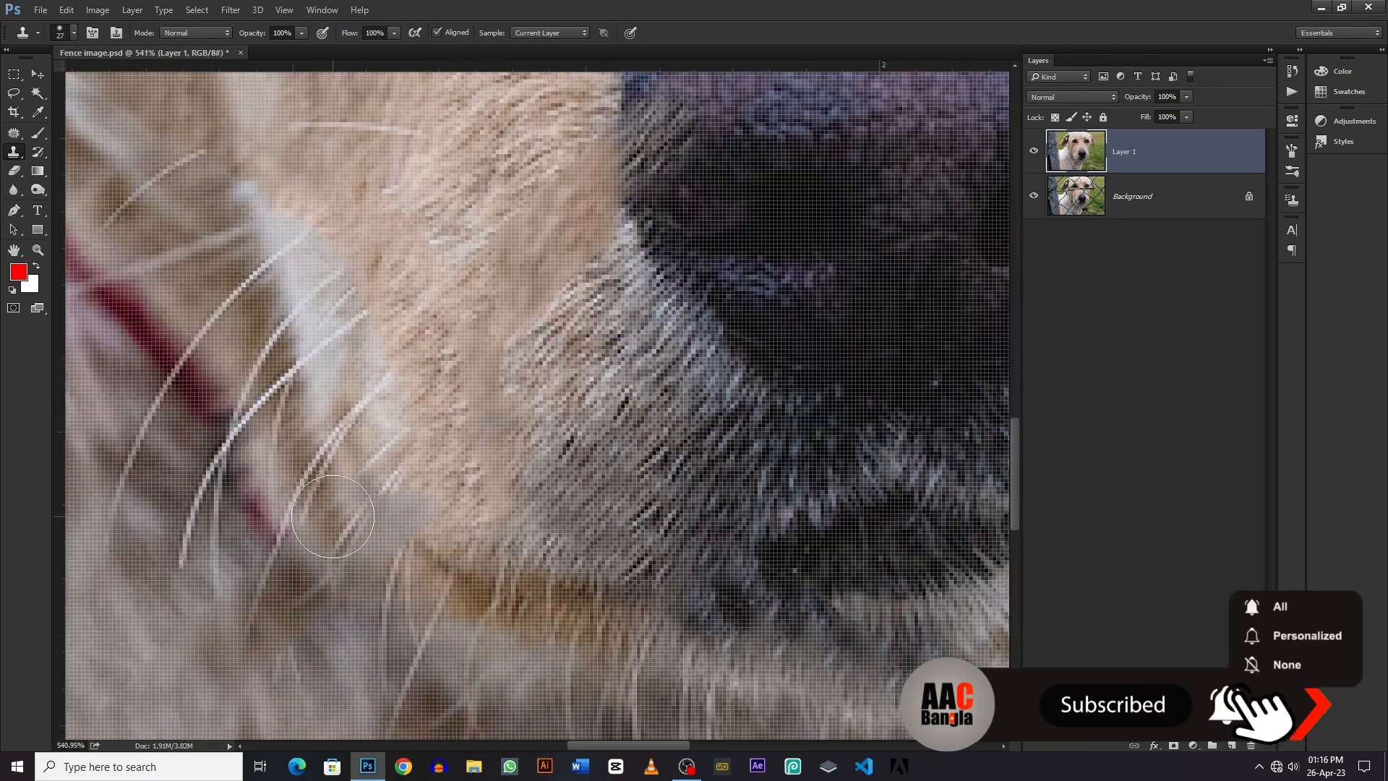
pyautogui.moveTo(333, 516); pyautogui.dragTo(390, 561)
pyautogui.scroll(-6, 436, 499)
# Step: Clone clean stone texture with a 25 px brush over the smeared edge of the post beside the ear
pyautogui.scroll(5, 222, 238)
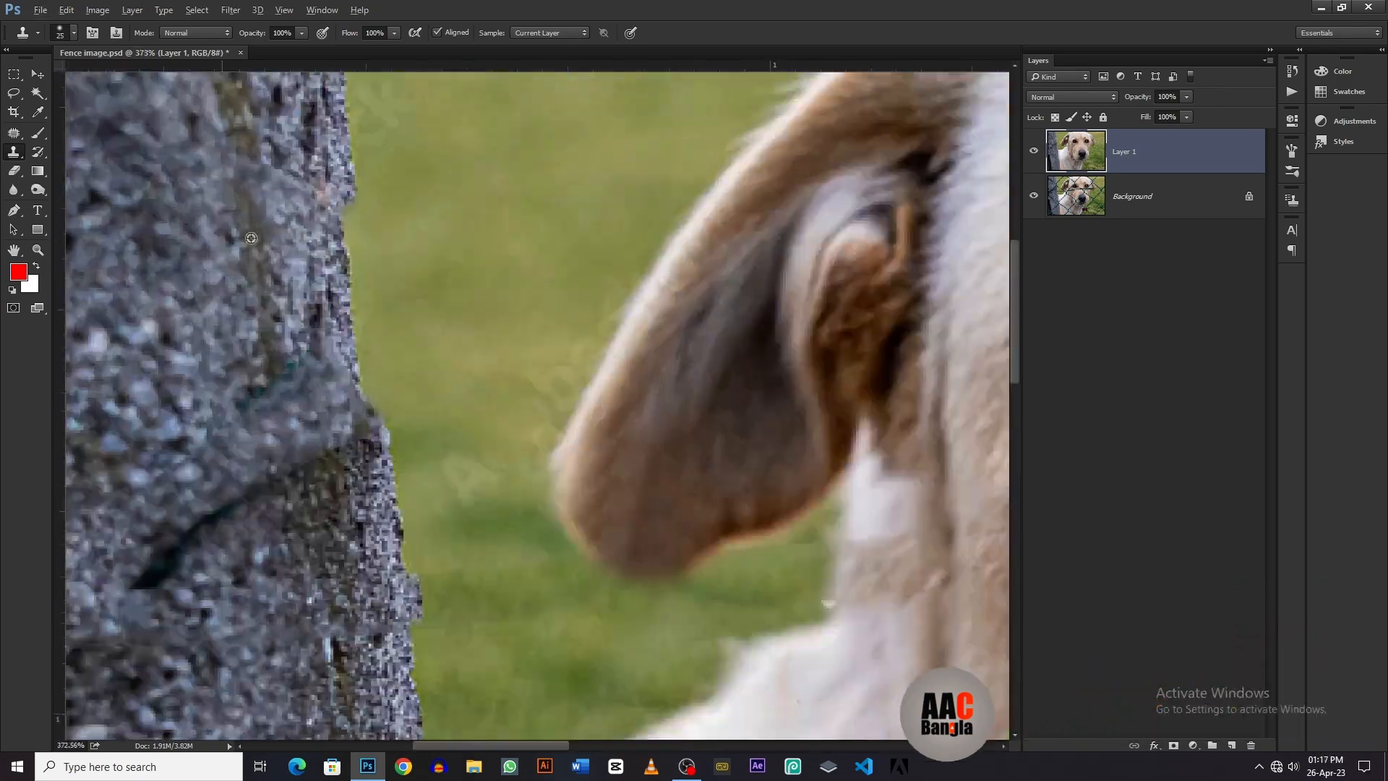
pyautogui.moveTo(404, 343); pyautogui.dragTo(469, 375)
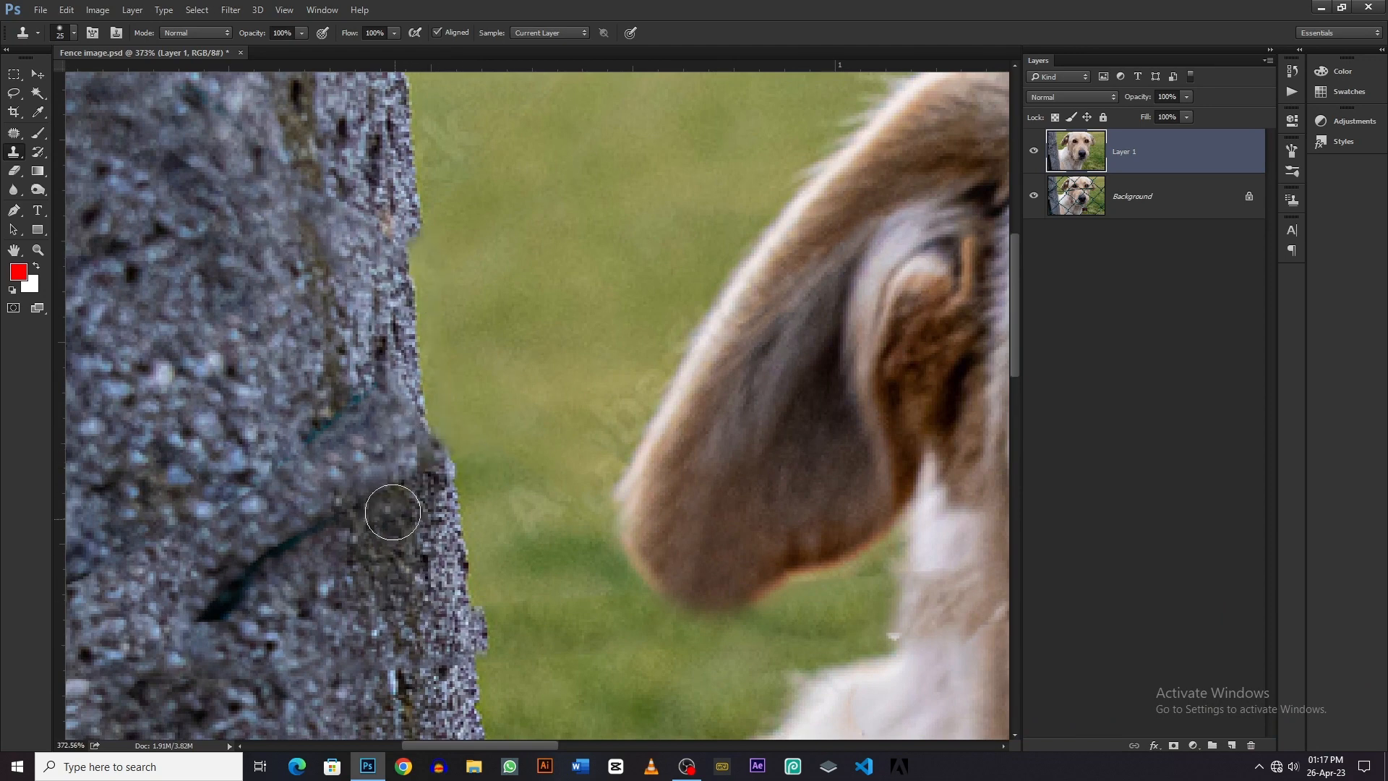
pyautogui.keyDown('alt'); pyautogui.click(354, 203); pyautogui.keyUp('alt')
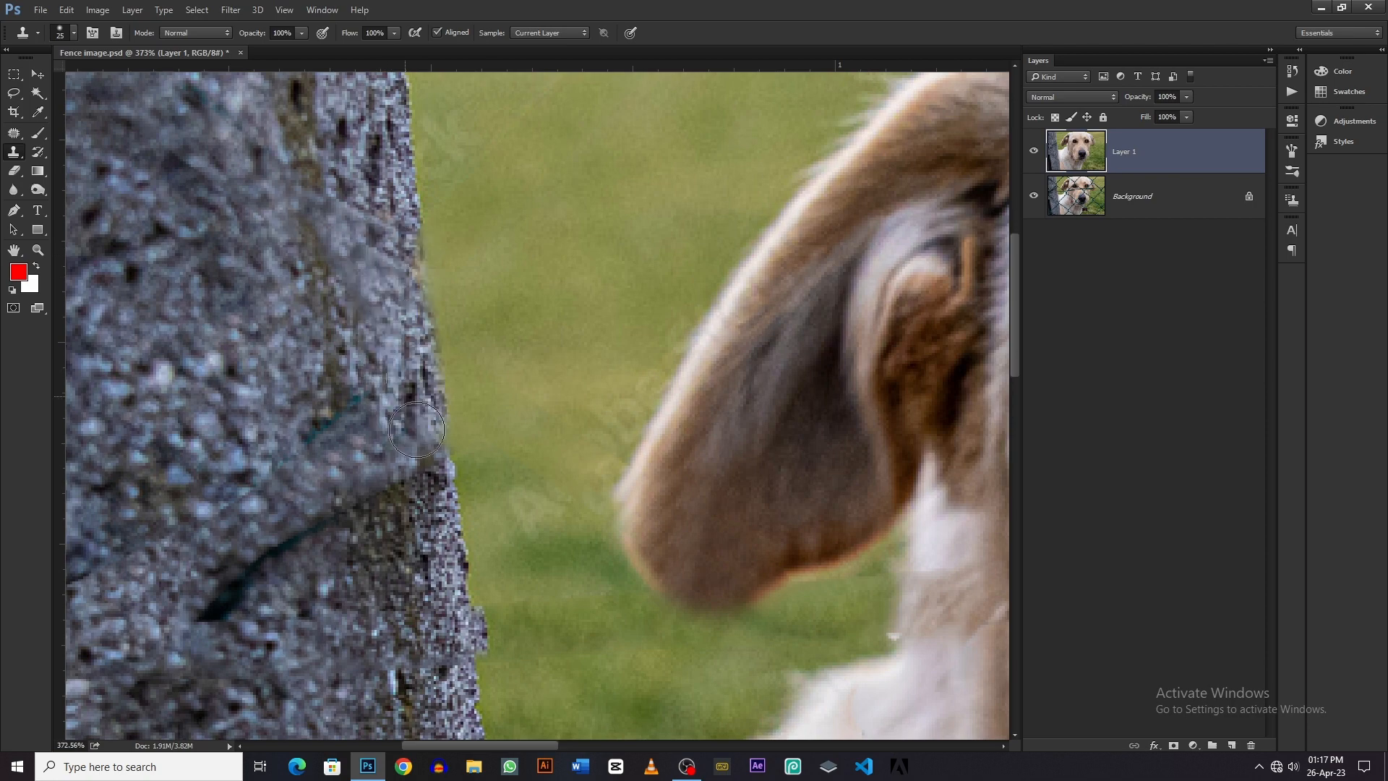
# Step: Fit the whole photo in view and compare the retouched Layer 1 with the original fenced Background
pyautogui.hotkey('ctrl', '0')
pyautogui.hotkey('ctrl', '+')
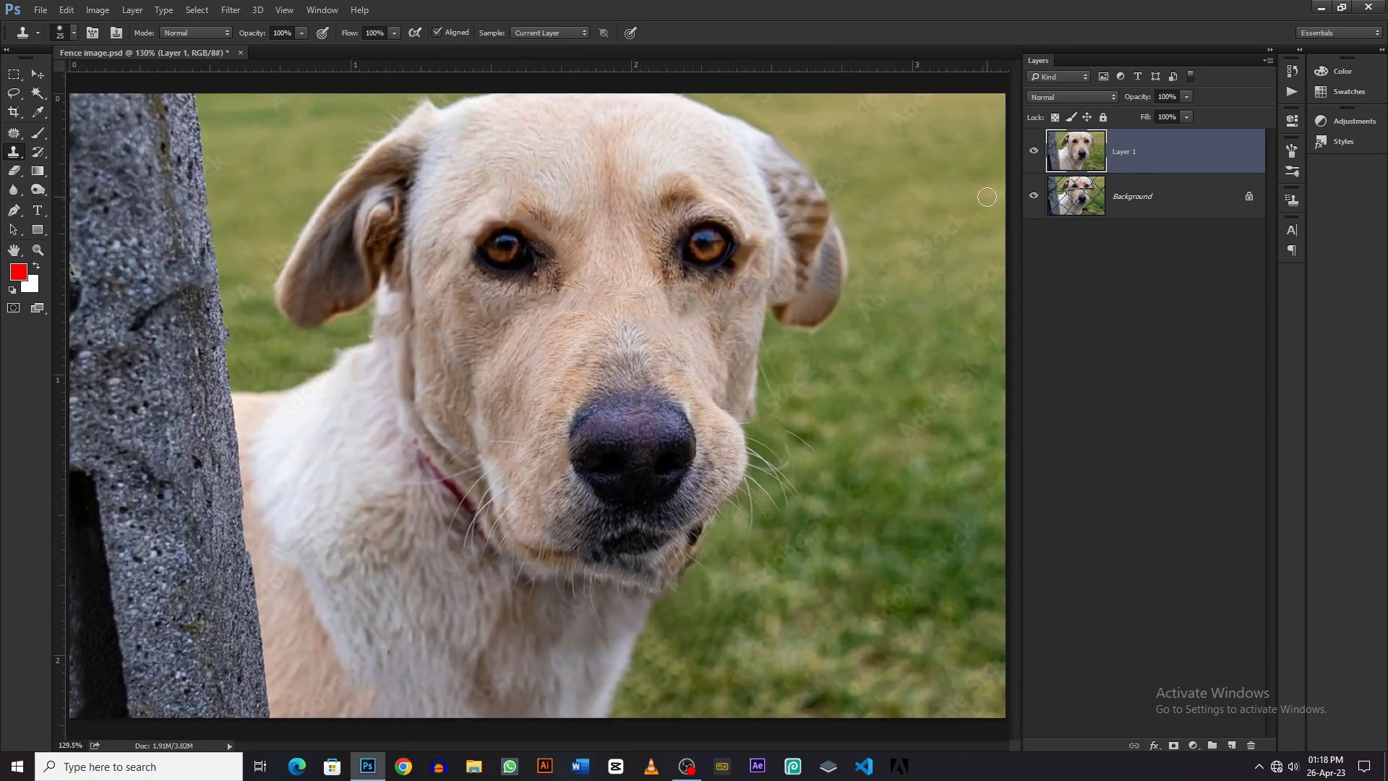
pyautogui.click(1032, 153)
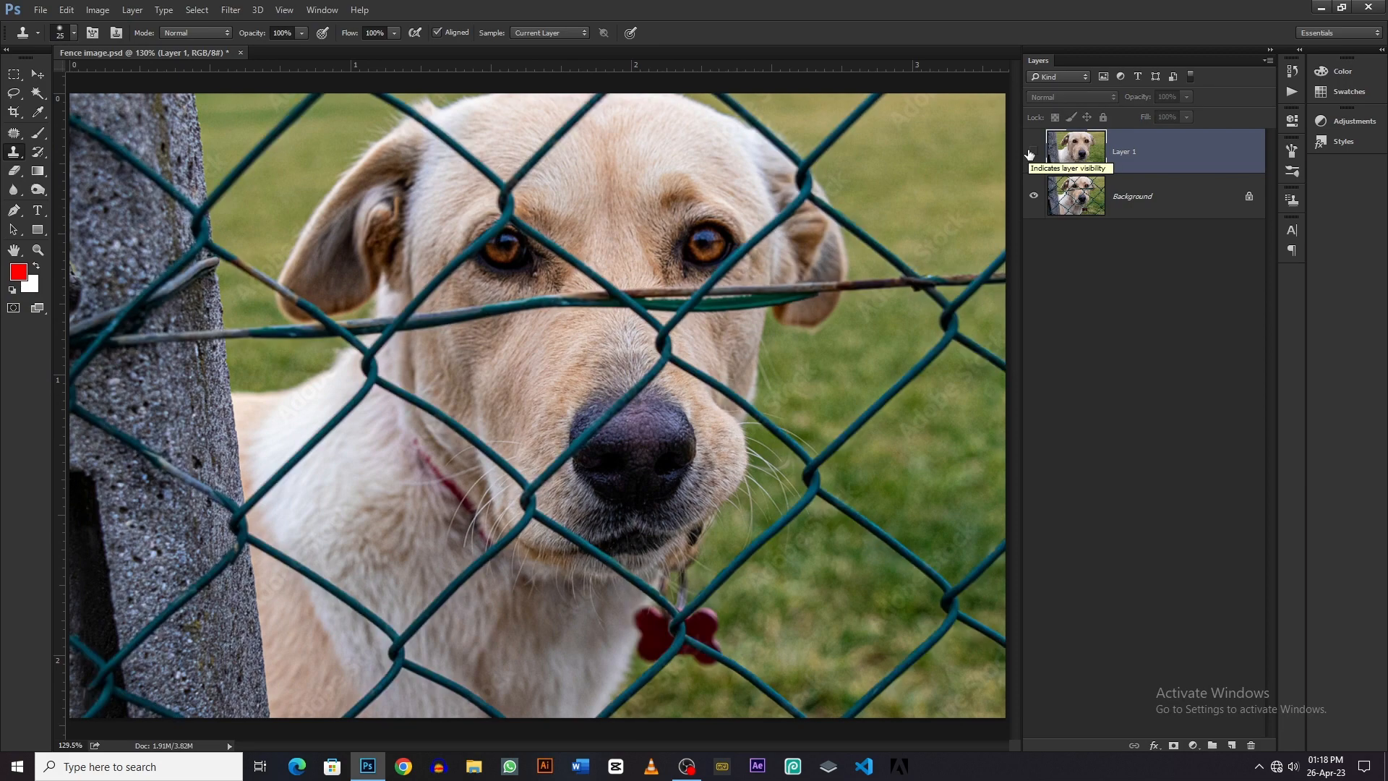
pyautogui.click(1031, 153)
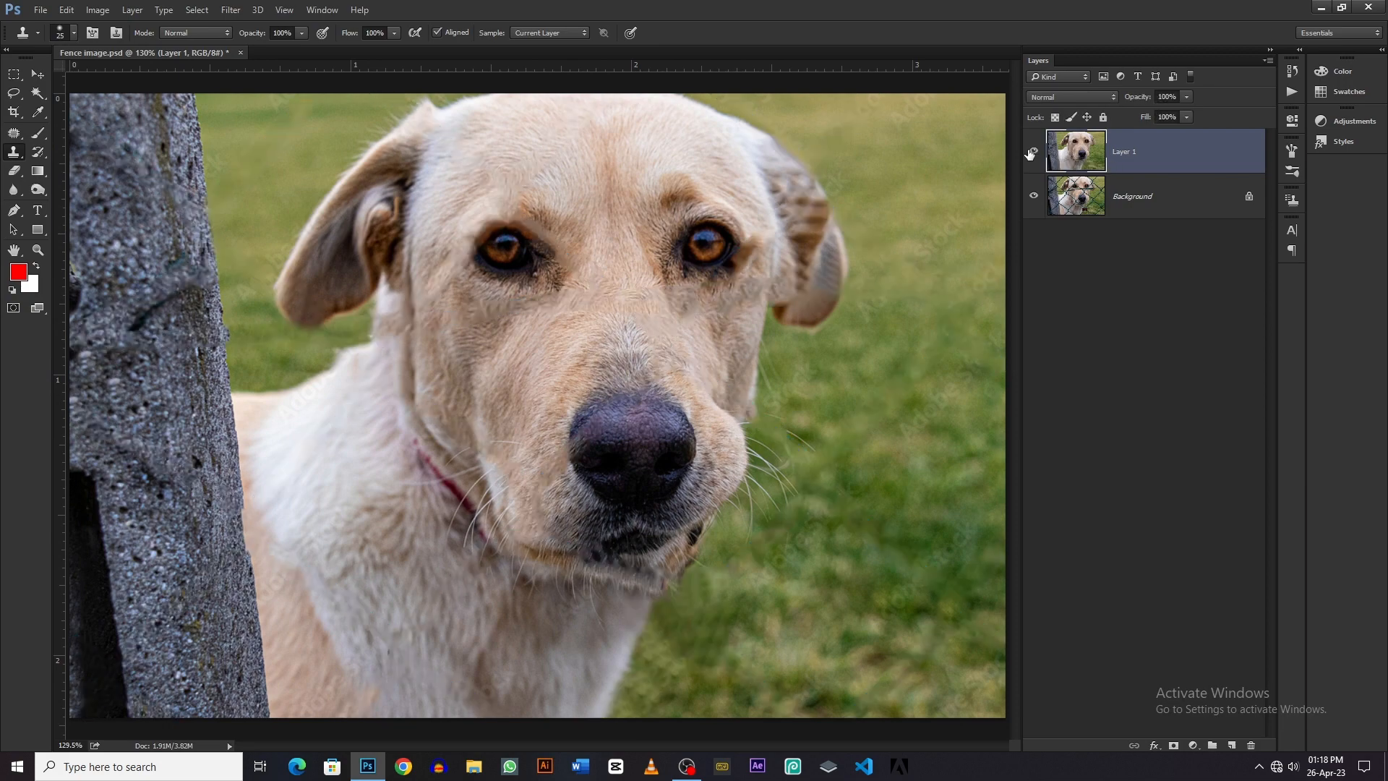